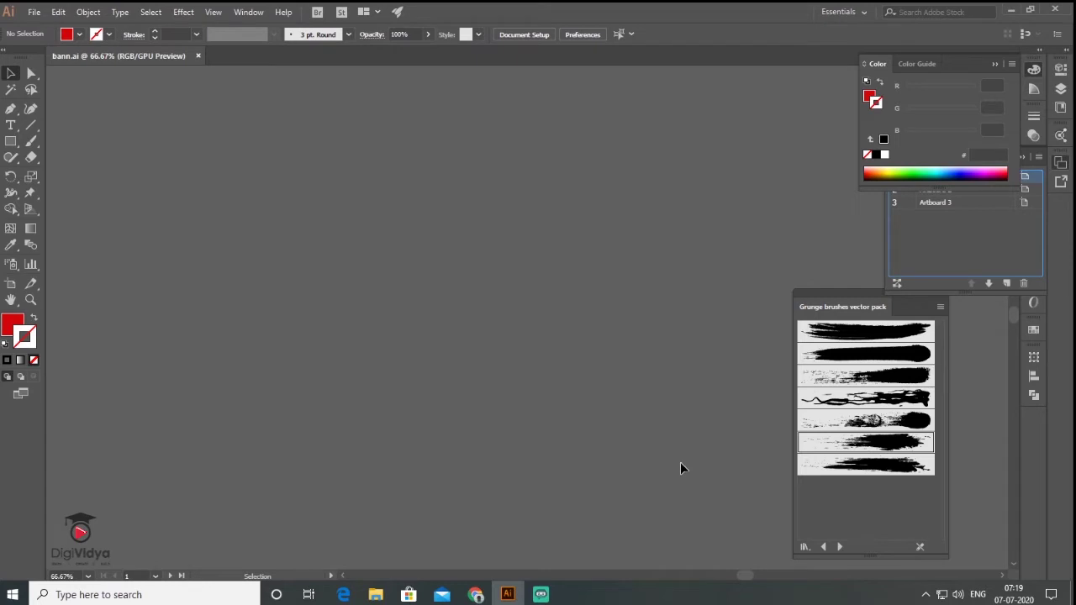
Step: Move the Grunge brushes vector pack panel over to the right-side dock
left_click_drag(827, 291, 929, 308)
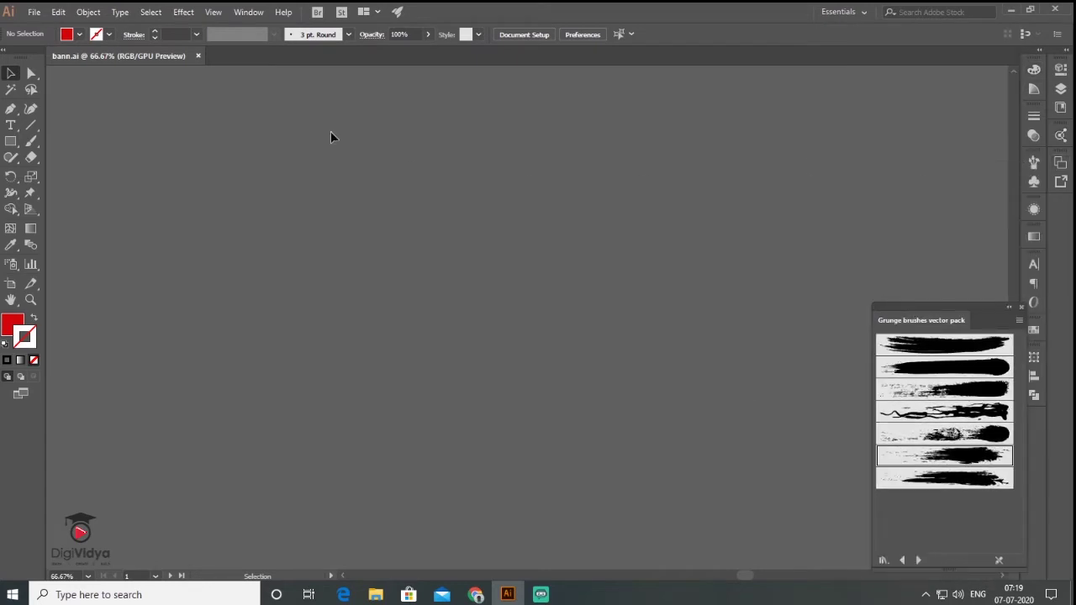
Step: Create a new Web document 720 px wide and 300 px high
left_click(33, 12)
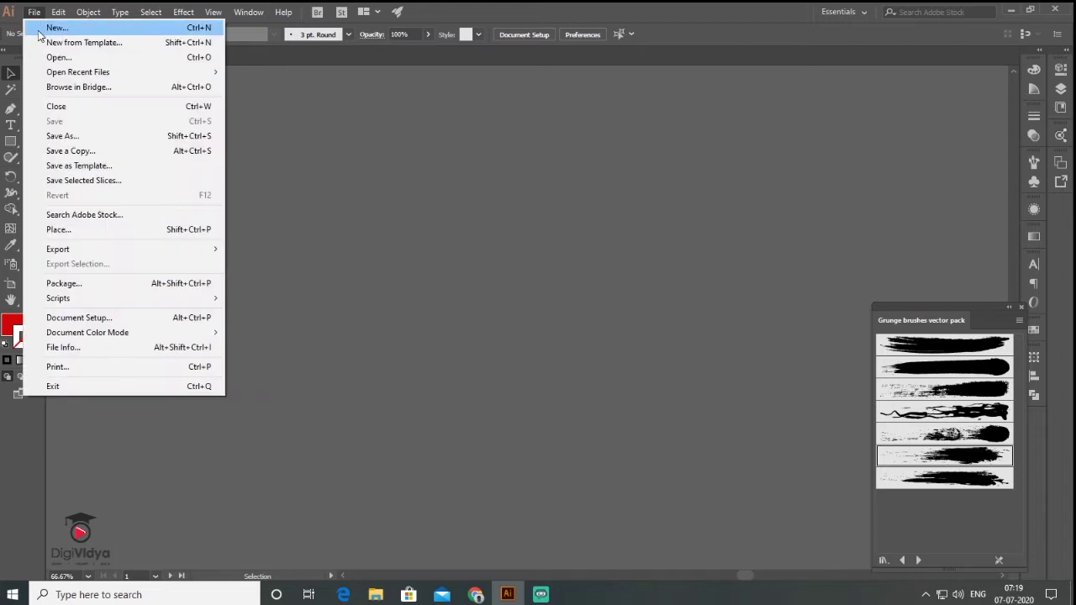
left_click(38, 30)
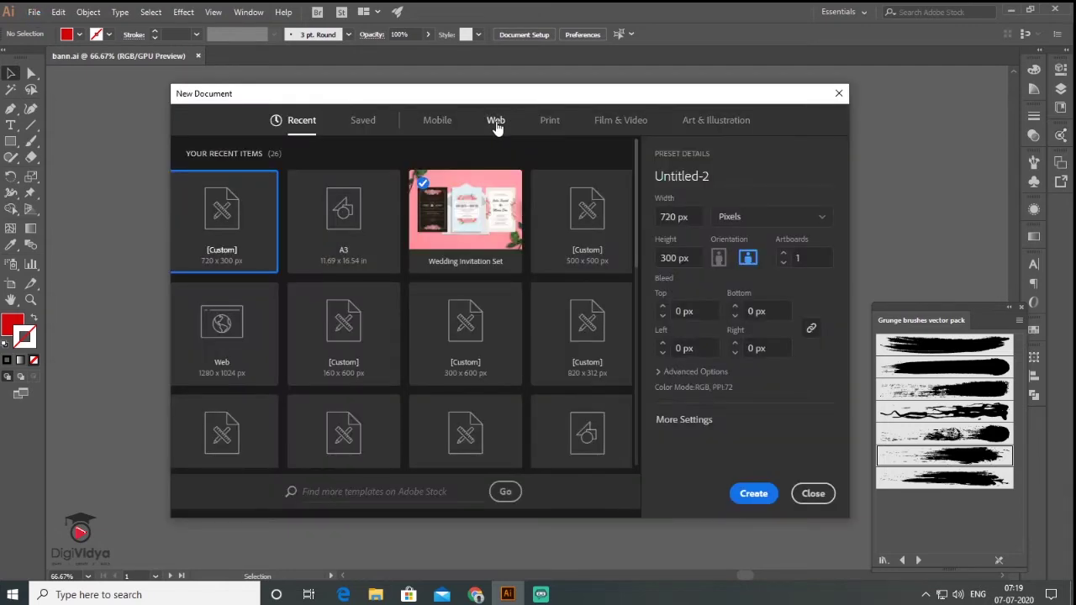
left_click(496, 122)
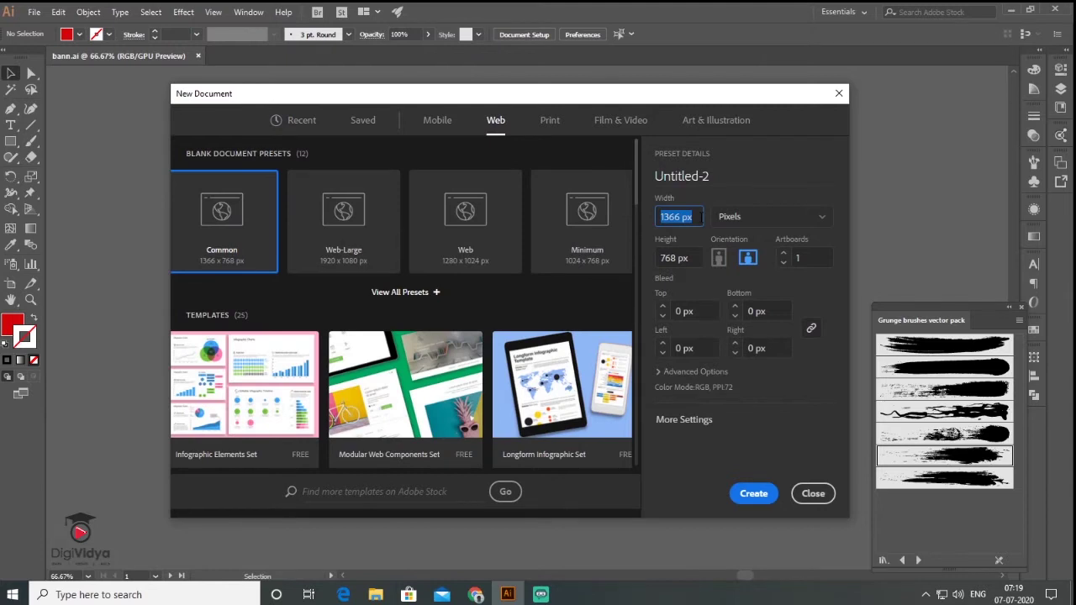
type("720")
key("Tab")
type("3")
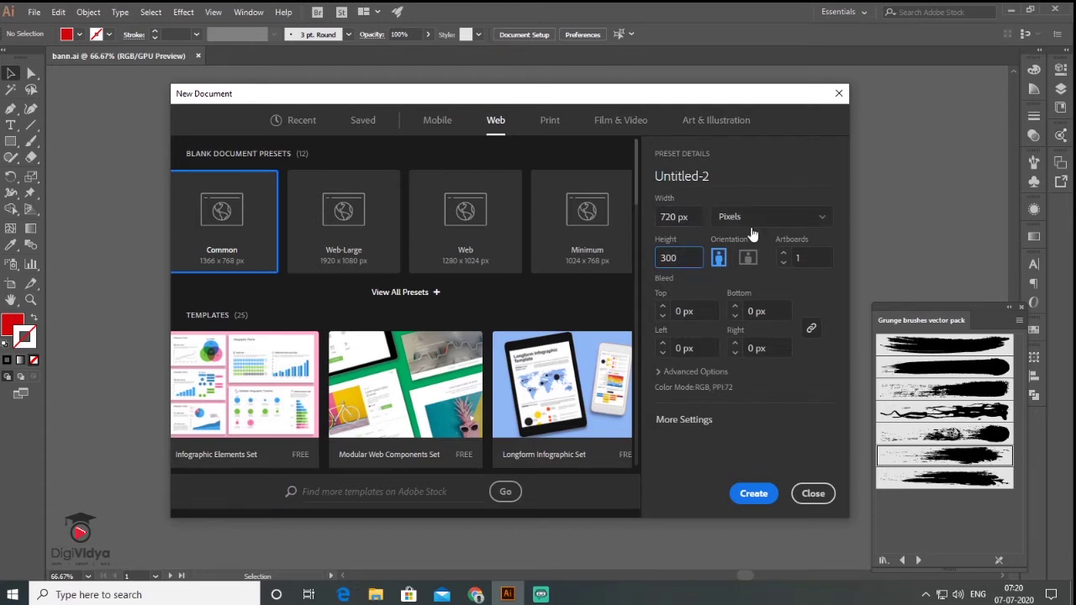
left_click(755, 494)
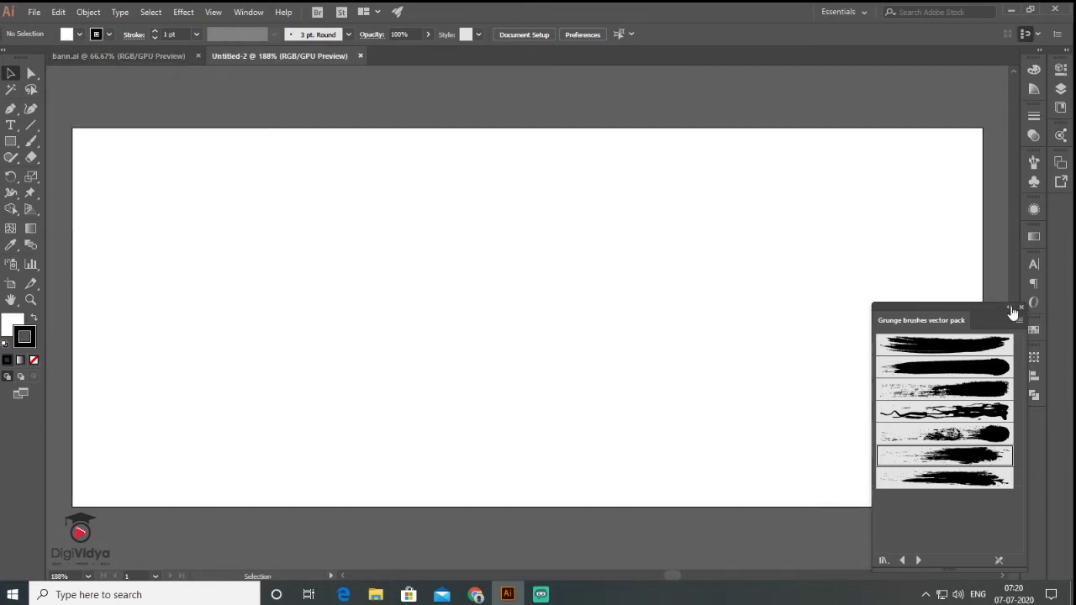
Step: Dock the grunge brushes library and fit the new artboard in view
left_click(1011, 308)
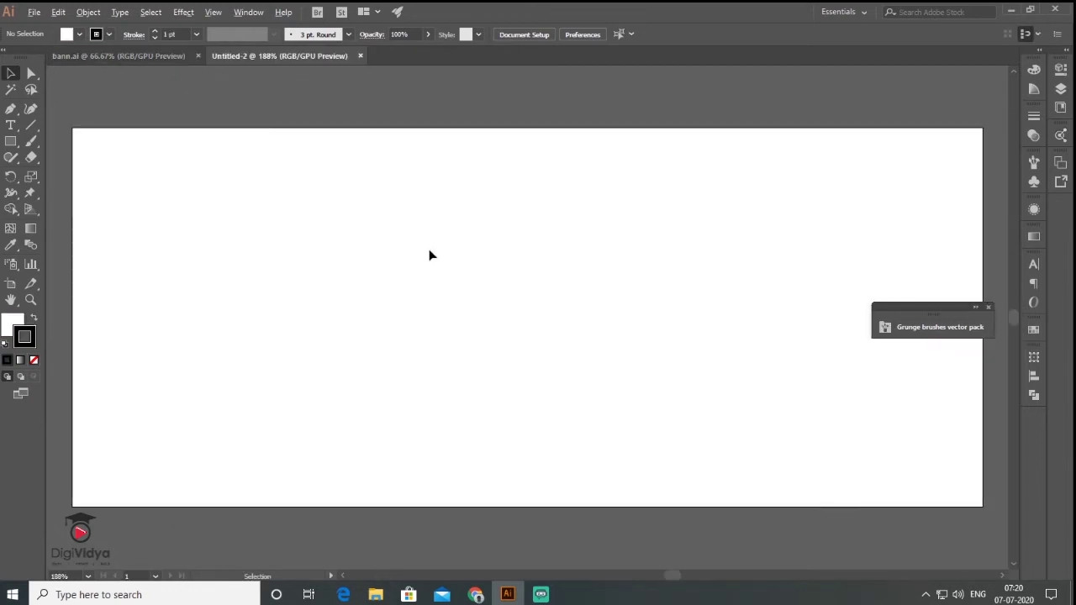
key("ctrl+1")
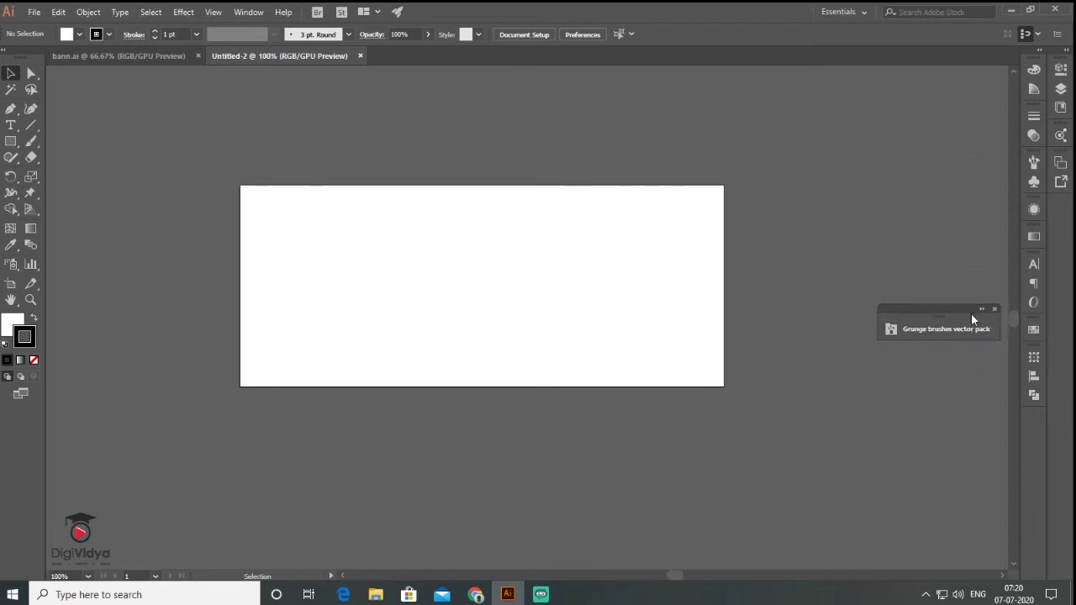
left_click_drag(971, 312, 1060, 209)
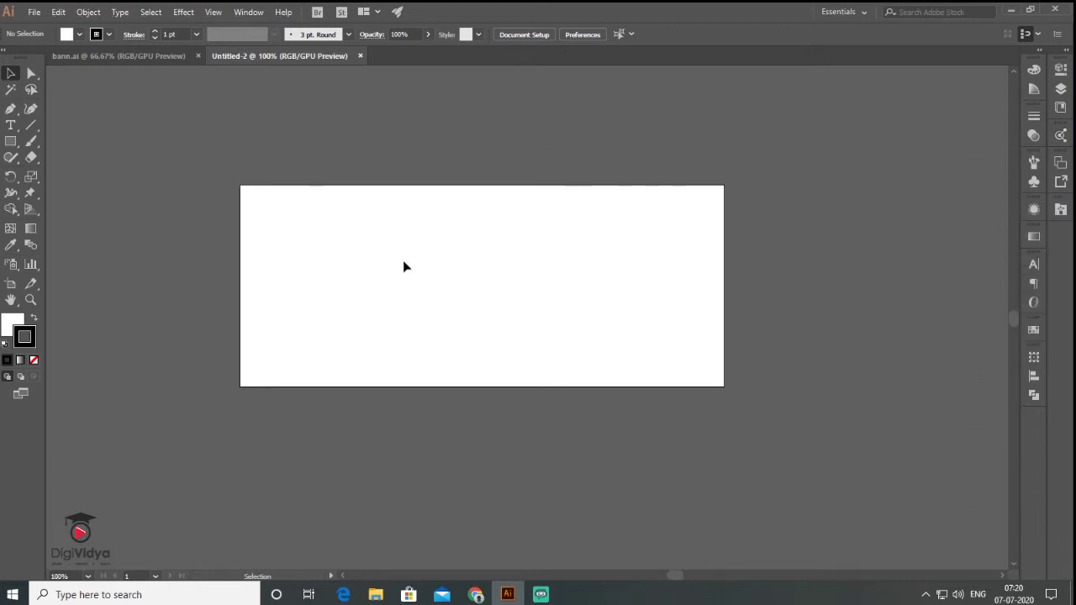
key("ctrl+0")
left_click_drag(476, 261, 450, 231)
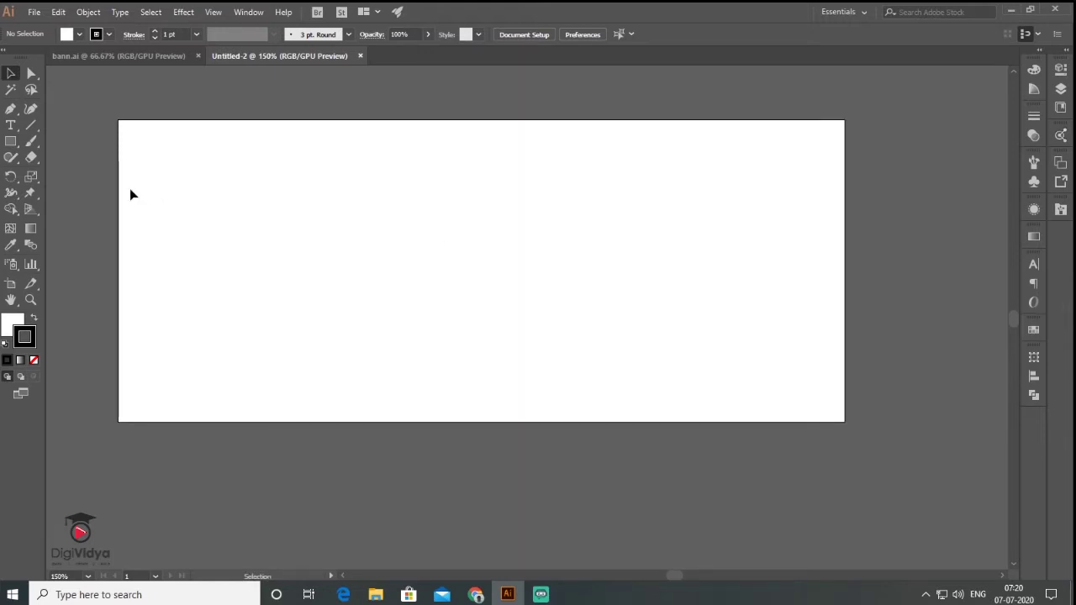
Step: Draw a rectangle over the whole artboard with black fill and no stroke
left_click(10, 141)
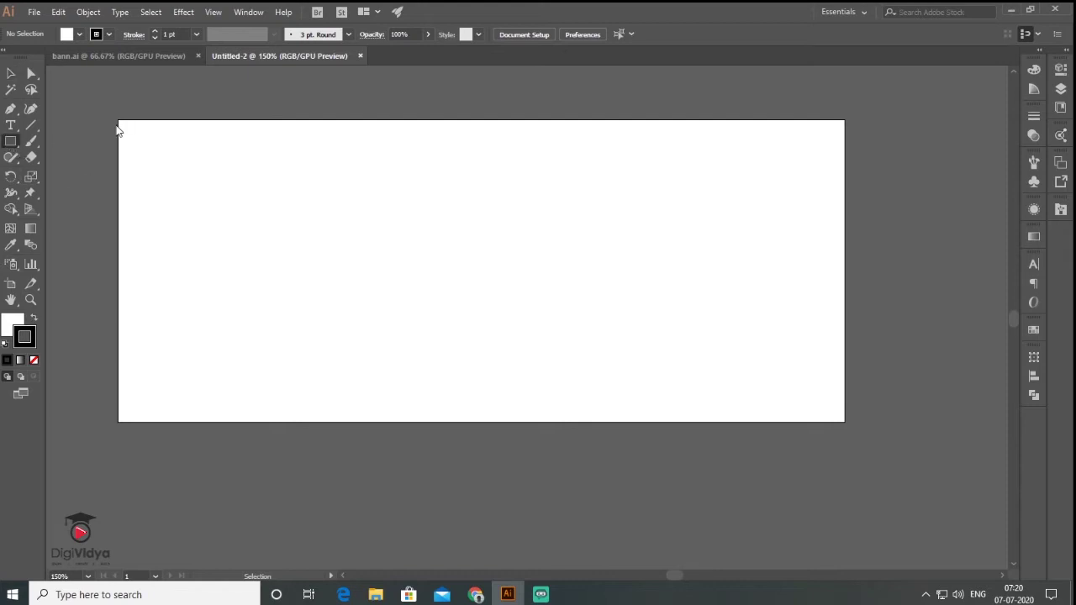
left_click_drag(119, 121, 845, 422)
key("shift+x")
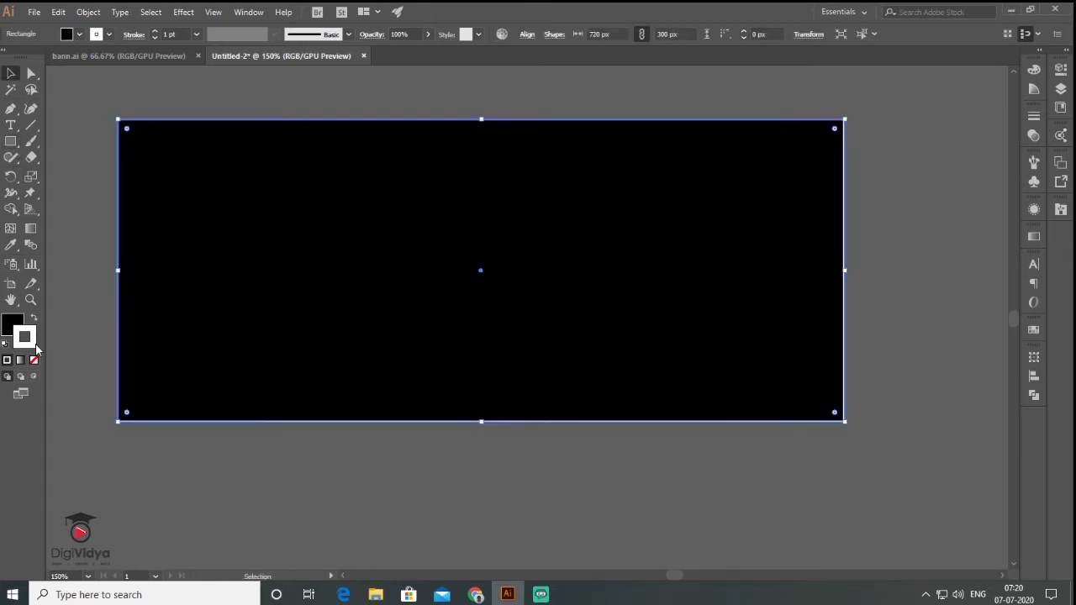
left_click(33, 360)
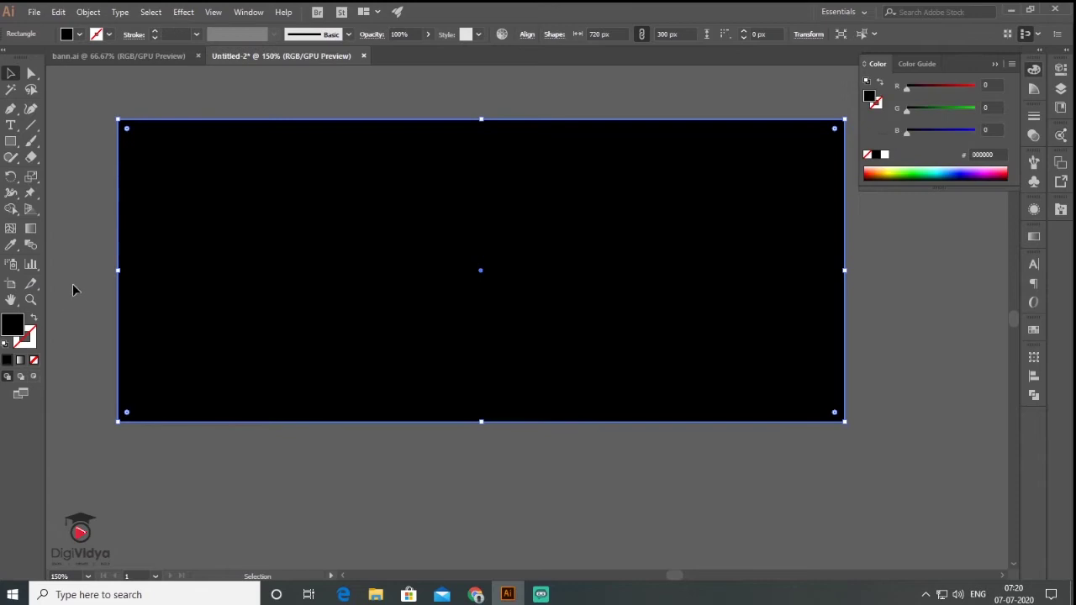
left_click(72, 283)
scroll(169, 383, "down", 2)
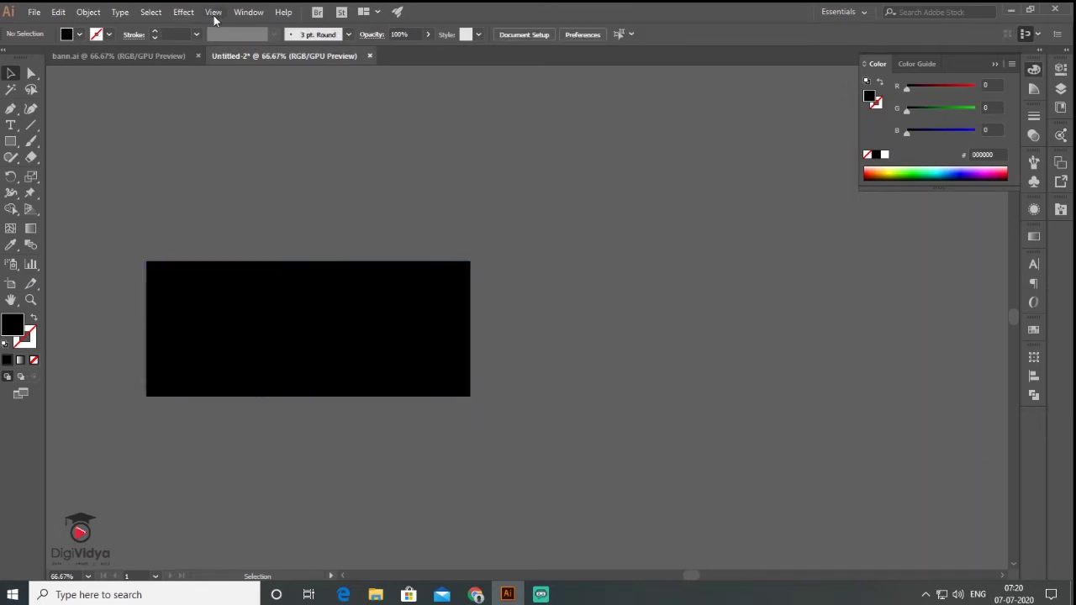
Step: Open the Grunge Brushes Vector Pack and place an enlarged brush 06 splash
left_click(249, 12)
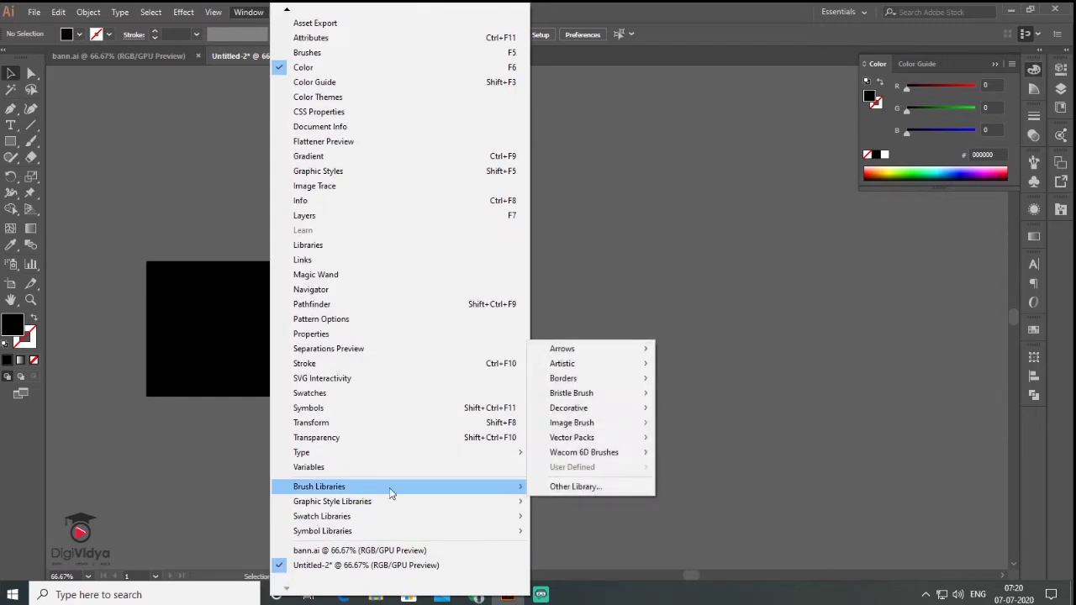
left_click(588, 449)
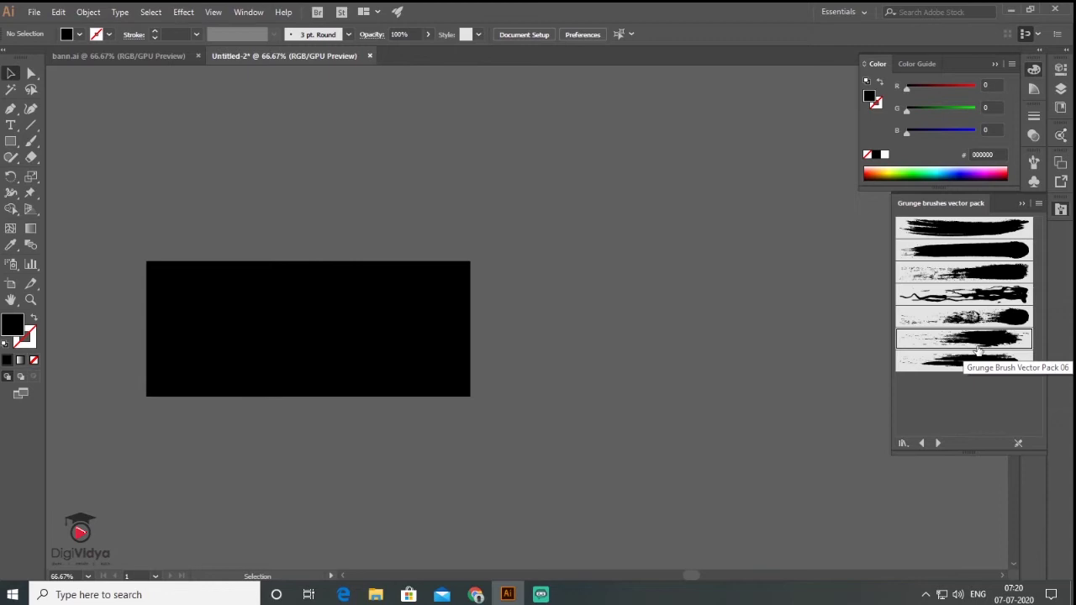
left_click_drag(987, 340, 479, 187)
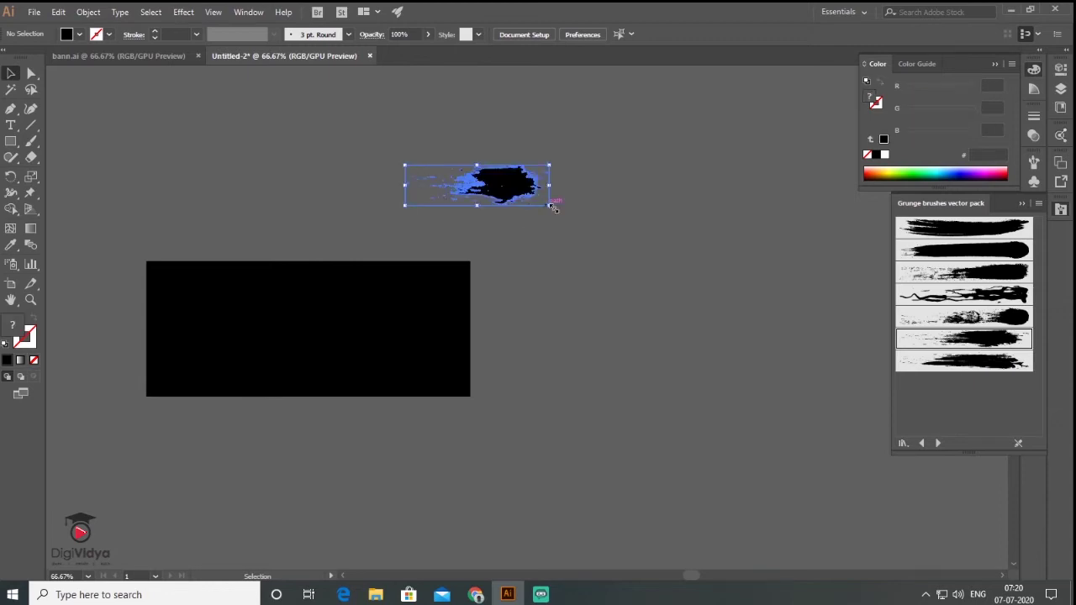
left_click_drag(550, 208, 806, 471)
left_click_drag(397, 376, 535, 272)
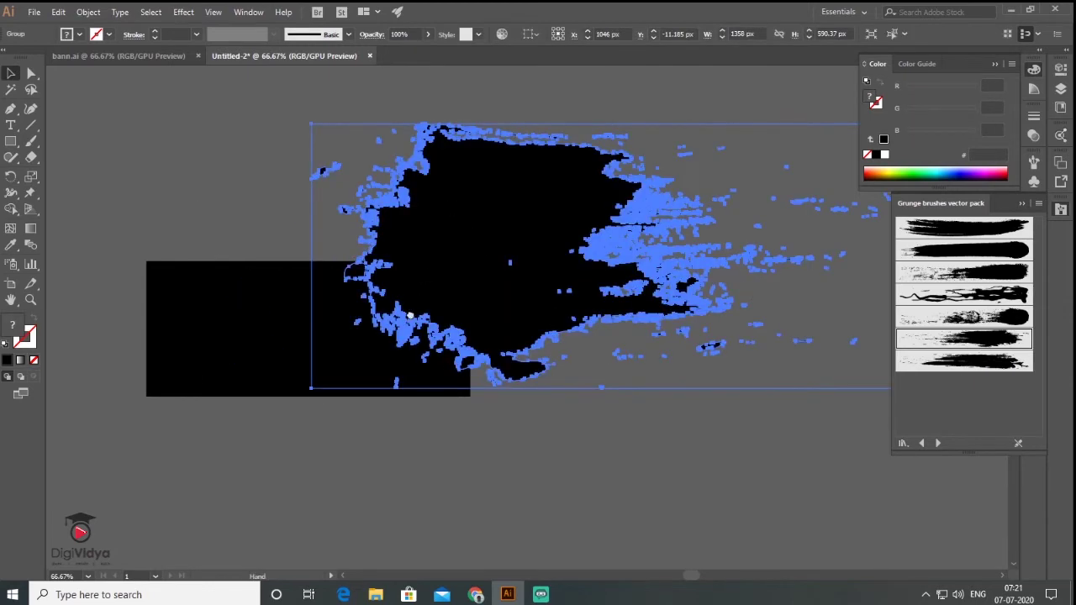
Step: Position the splash above the black rectangle, trying and undoing a green fill
left_click_drag(455, 205, 407, 316)
left_click_drag(455, 274, 452, 216)
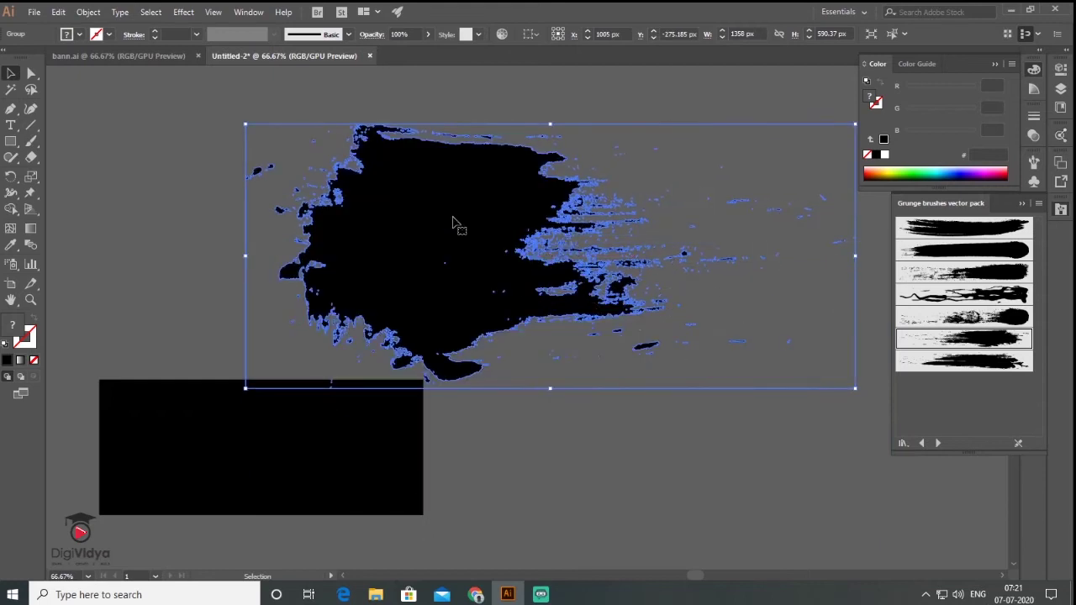
left_click(916, 172)
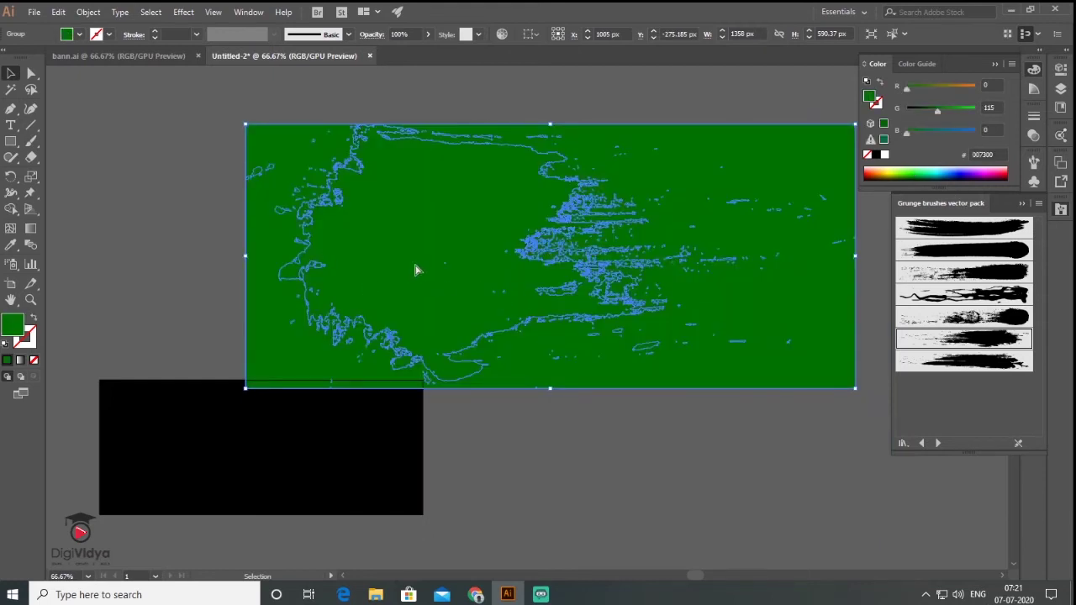
key("ctrl+z")
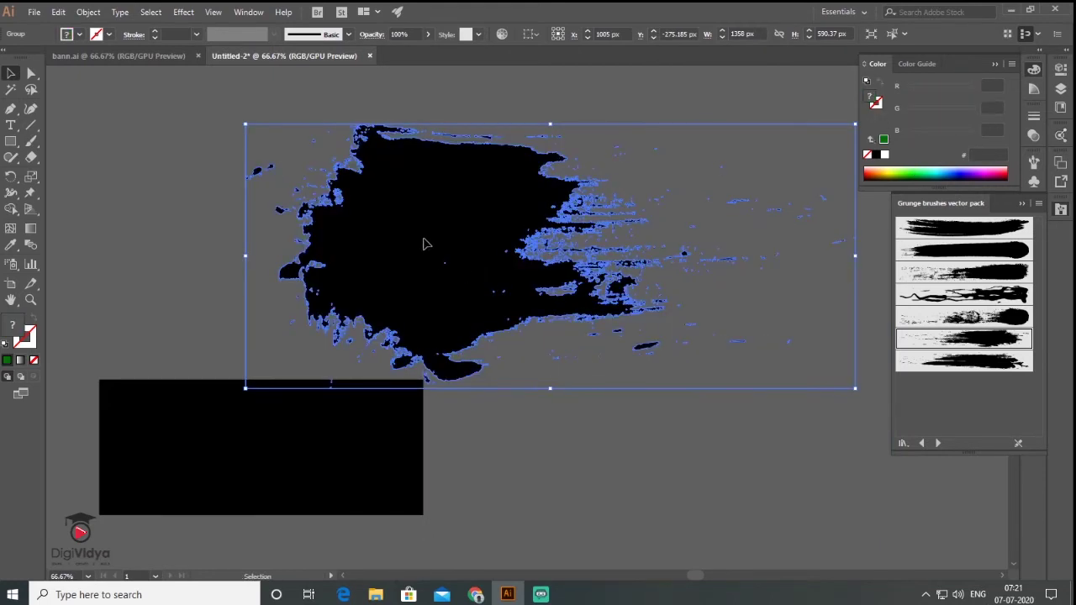
left_click_drag(434, 267, 424, 243)
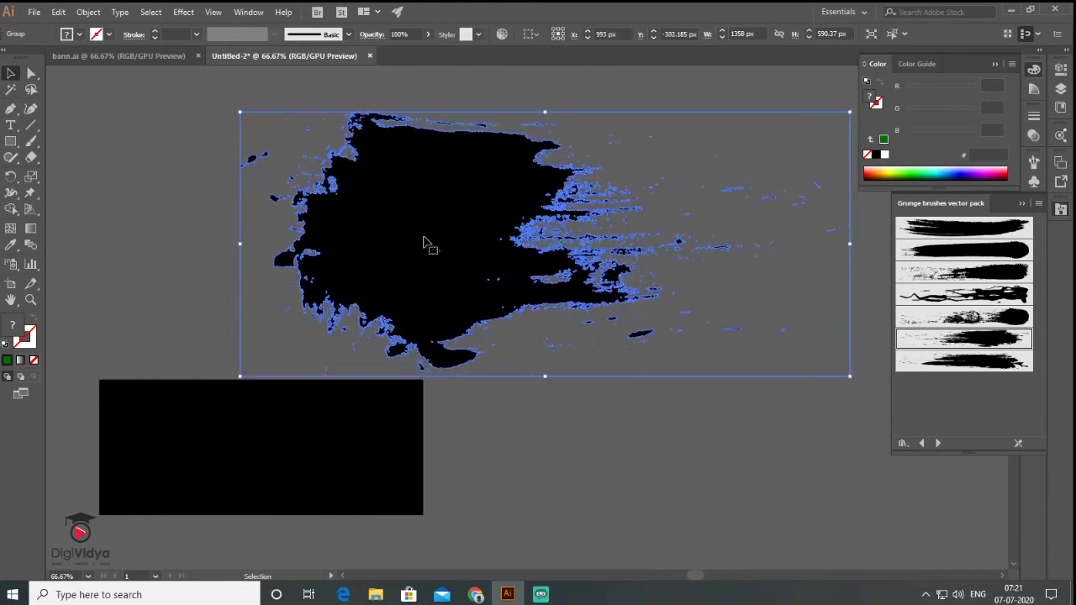
Step: Flatten the grunge splash's transparency and shift it up and right
left_click(88, 12)
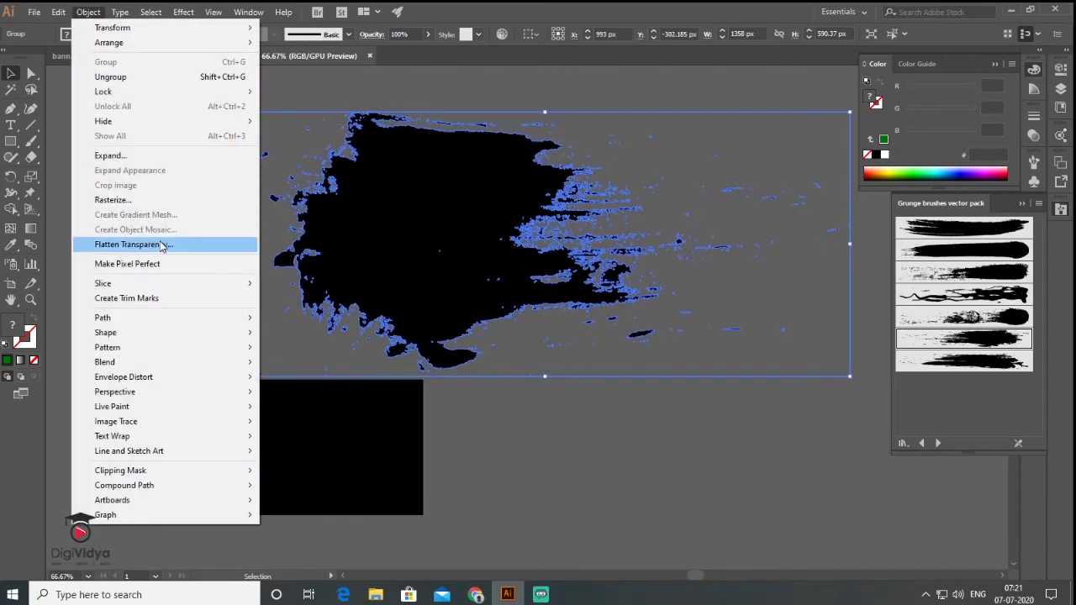
left_click(163, 245)
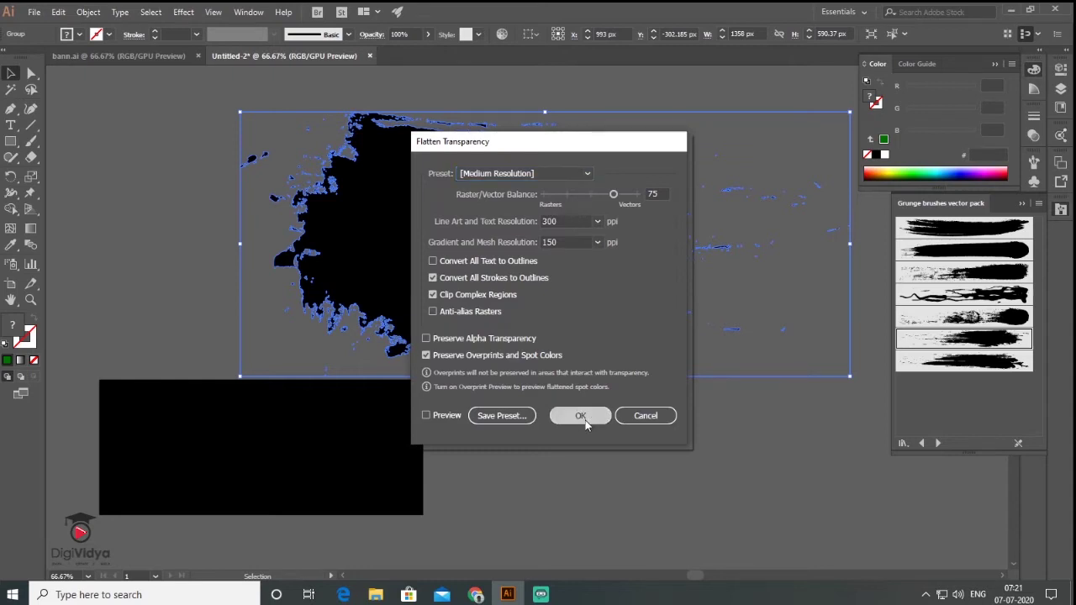
left_click(583, 420)
left_click(584, 420)
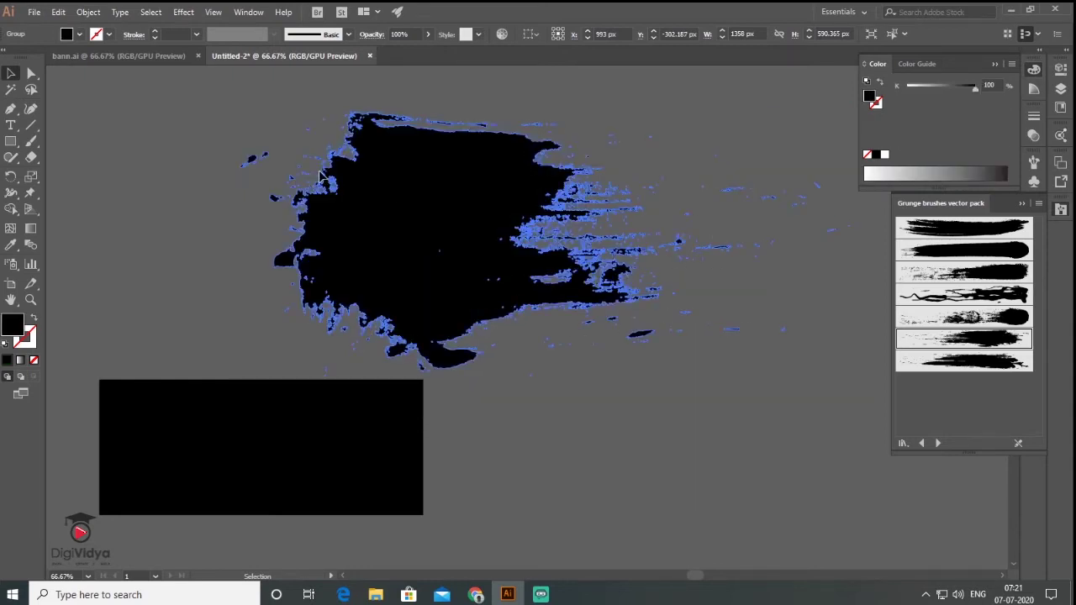
left_click(350, 217)
mouse_move(409, 252)
left_mouse_down()
mouse_move(423, 223)
mouse_move(457, 234)
left_mouse_up()
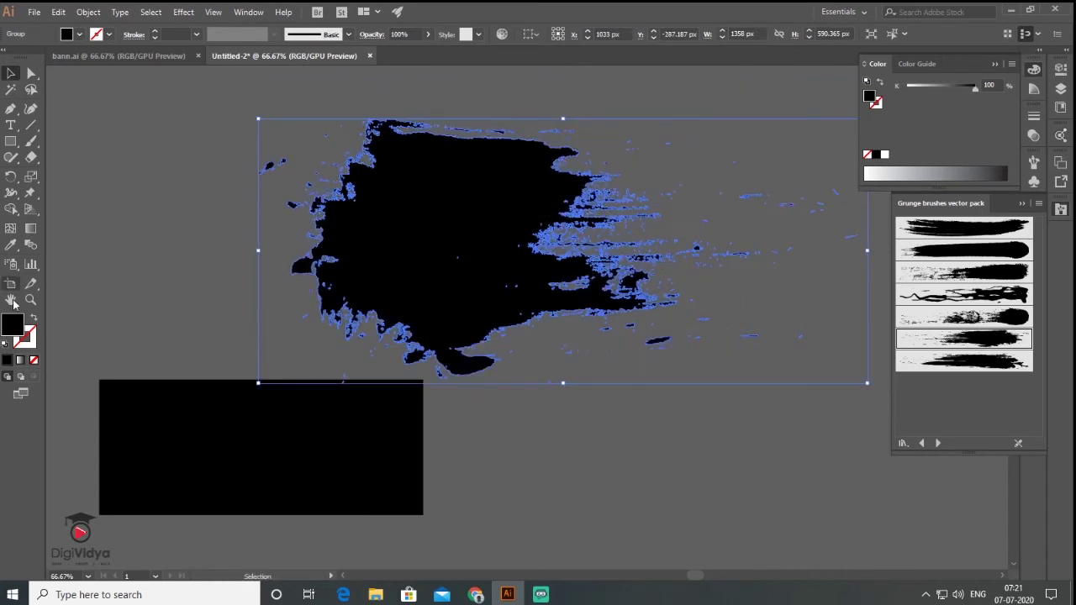
Step: Fill the splash mint green #4CE0A7 and drop it over the rectangle's right half
left_click(643, 245)
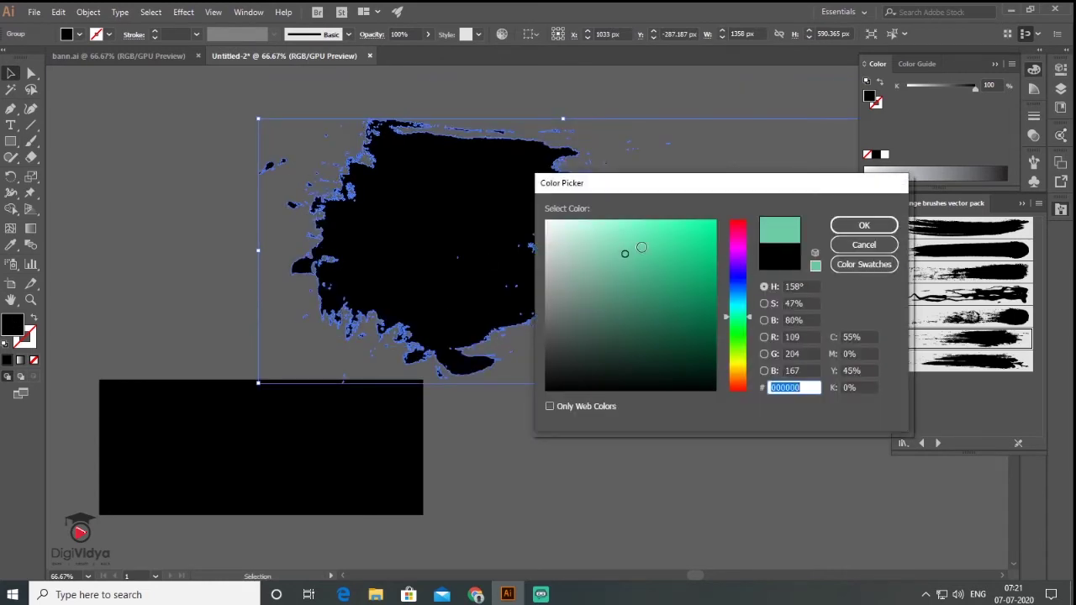
key("Return")
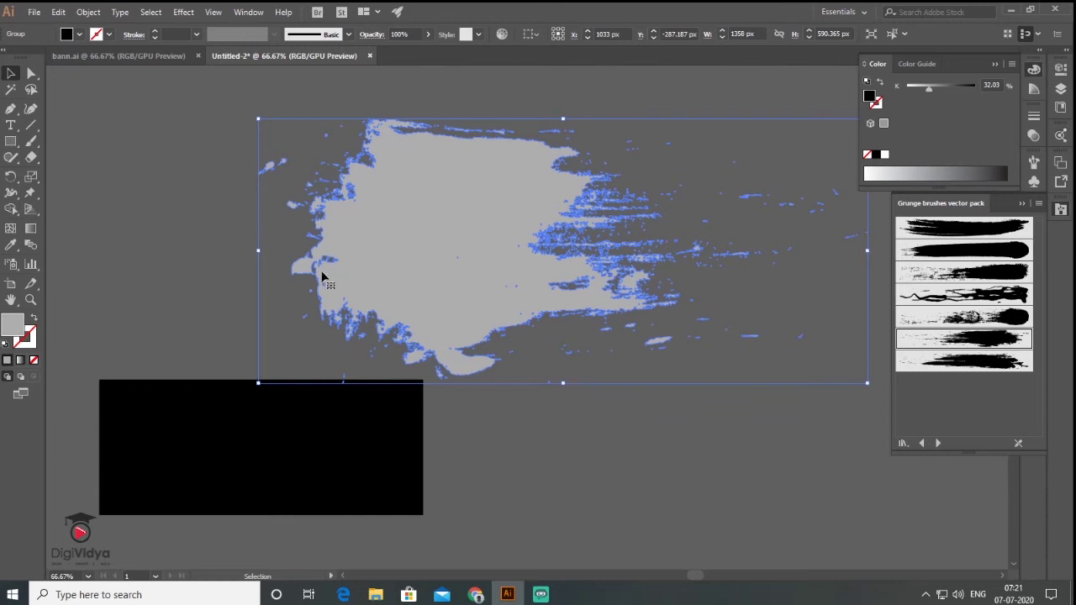
left_click(1011, 64)
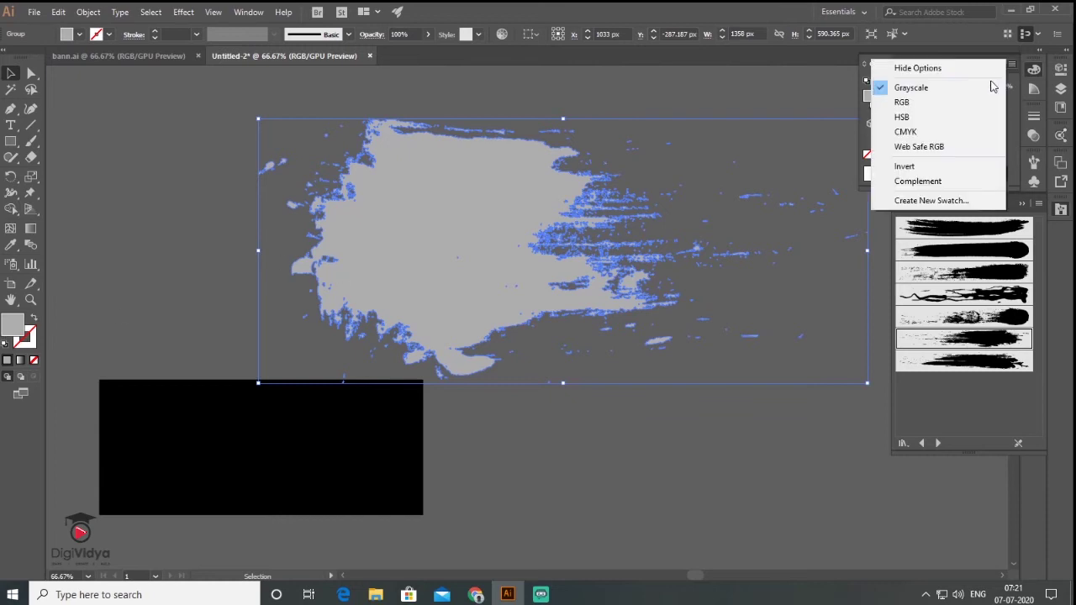
left_click(931, 102)
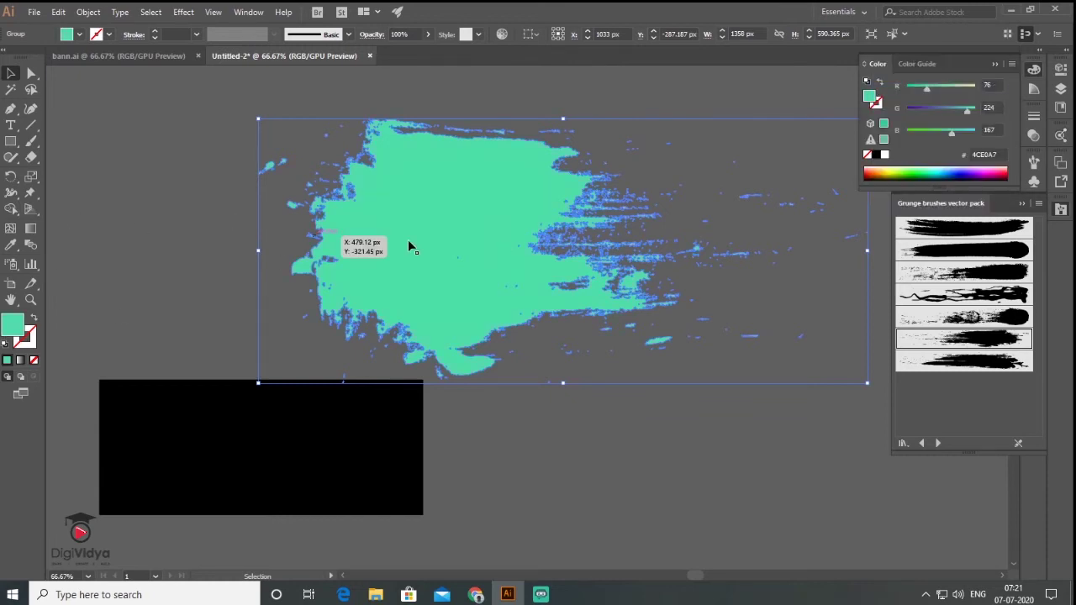
left_click_drag(407, 246, 424, 443)
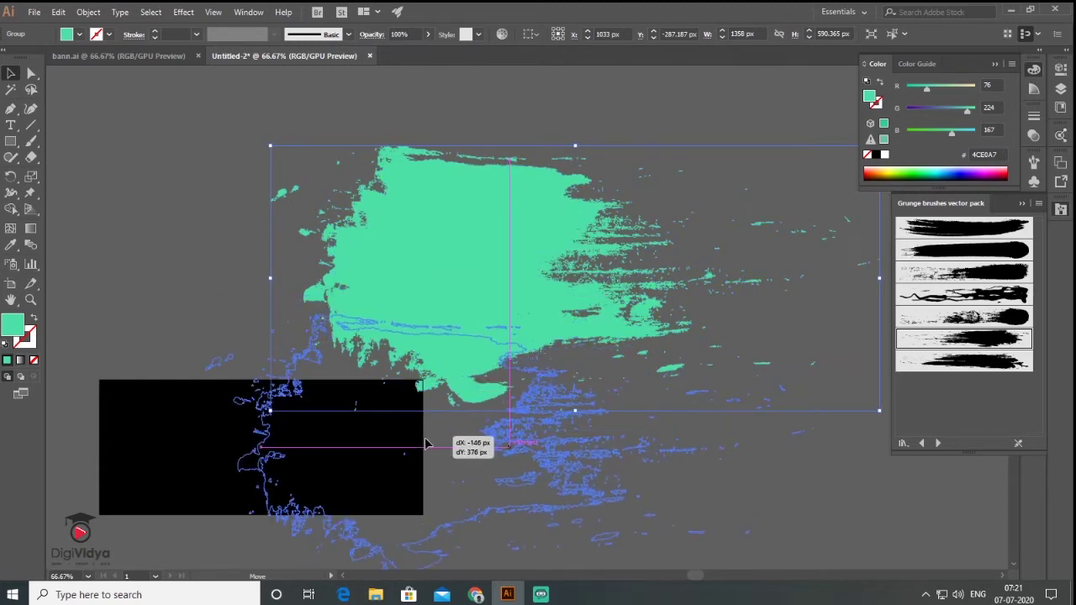
left_click_drag(424, 443, 412, 445)
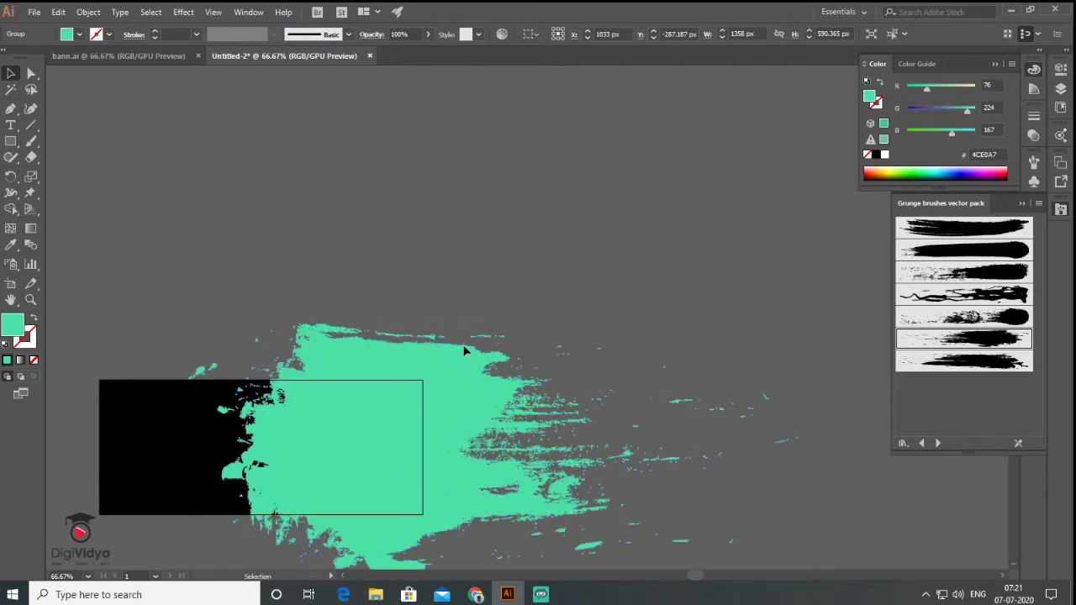
Step: Try Pathfinder Intersect on all artwork, dismiss the no-results alert, and reselect the splash
key("ctrl+z")
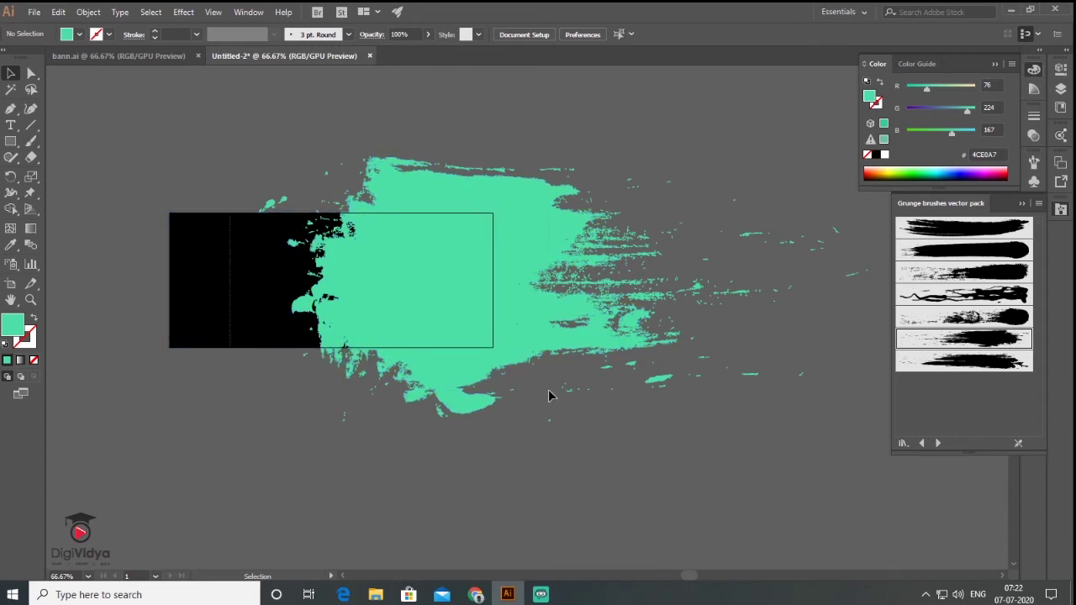
key("ctrl+a")
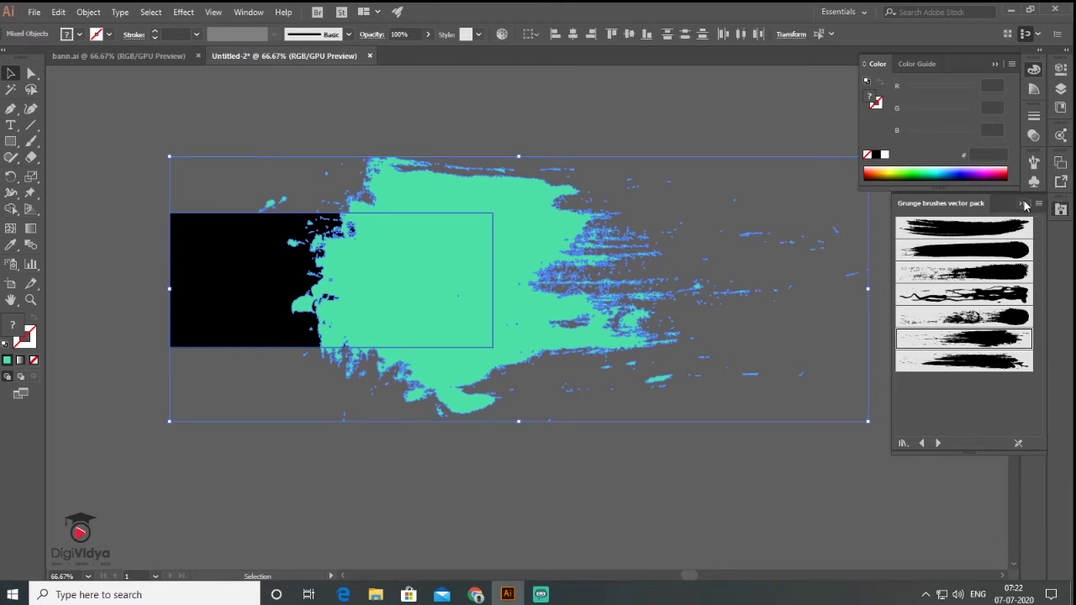
left_click(1023, 204)
left_click(1034, 395)
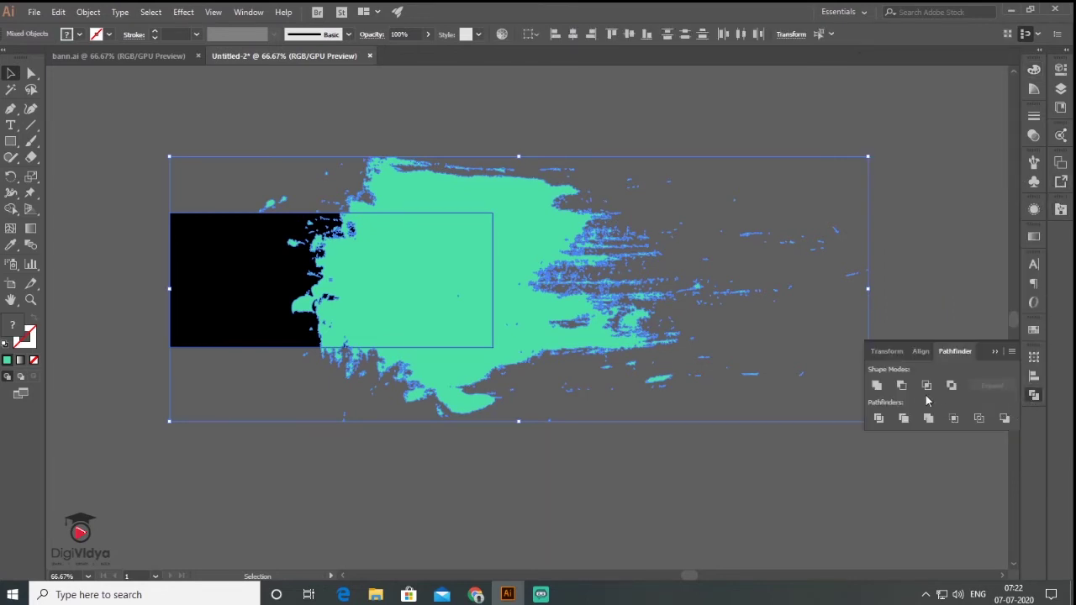
left_click(926, 385)
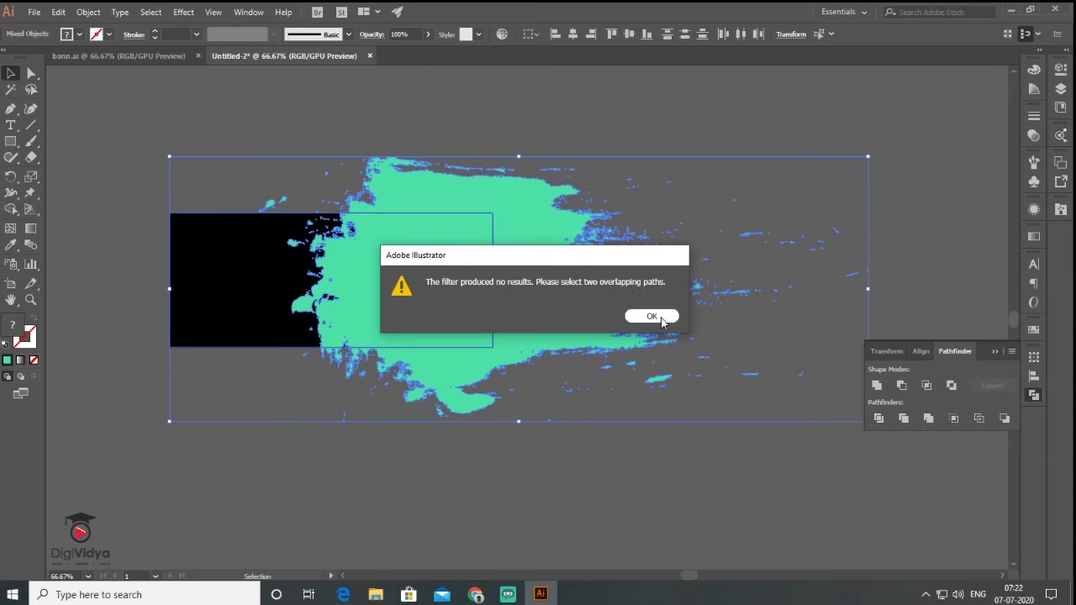
left_click(651, 316)
left_click(422, 121)
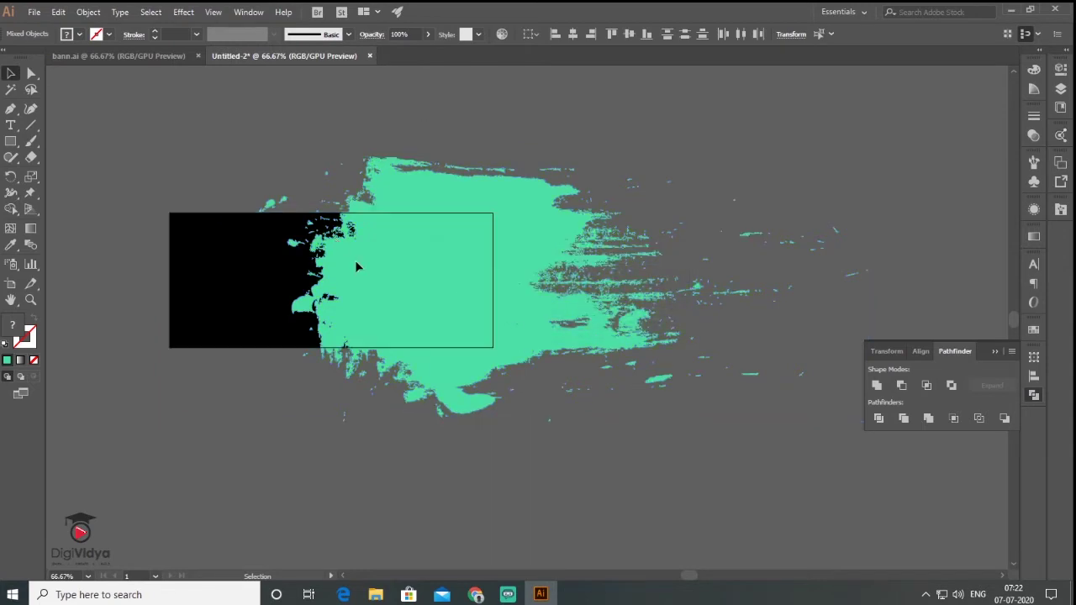
left_click(412, 284)
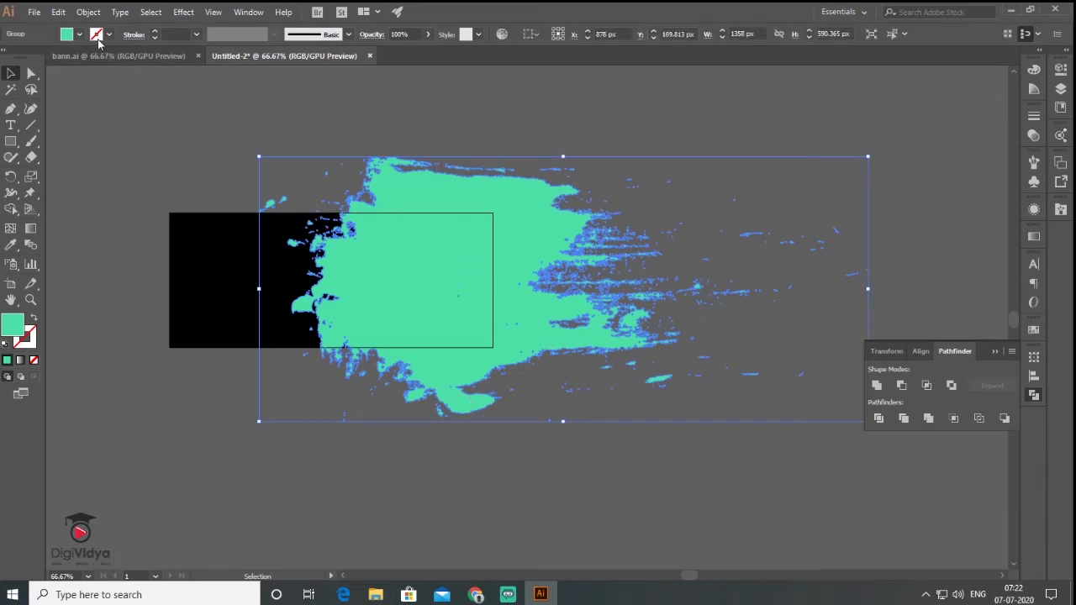
Step: Make the splash a compound path and Intersect it with the black rectangle
left_click(88, 12)
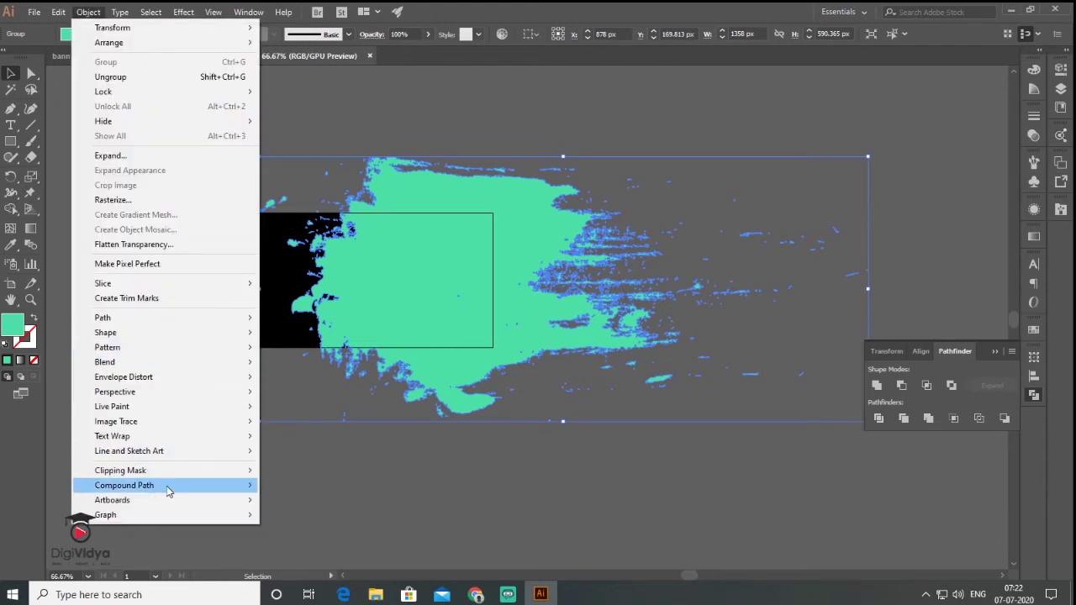
mouse_move(125, 485)
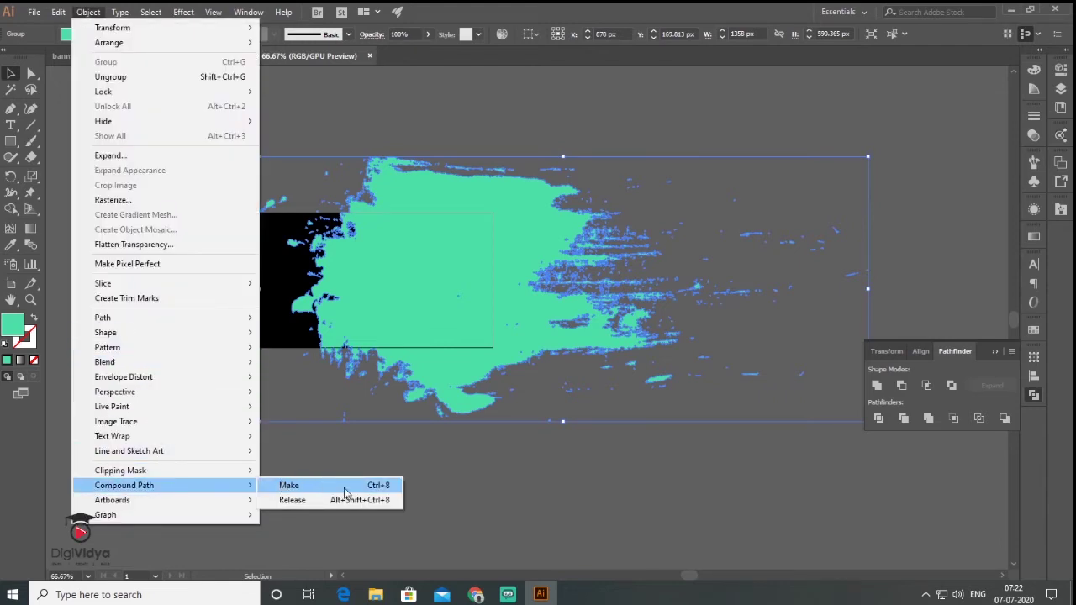
left_click(345, 487)
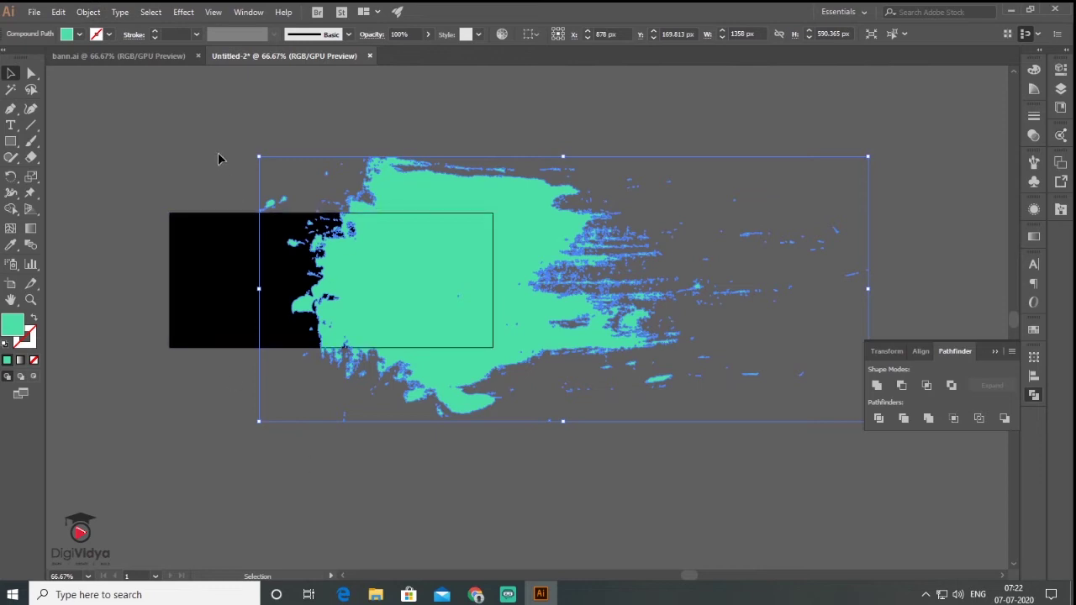
key("ctrl+a")
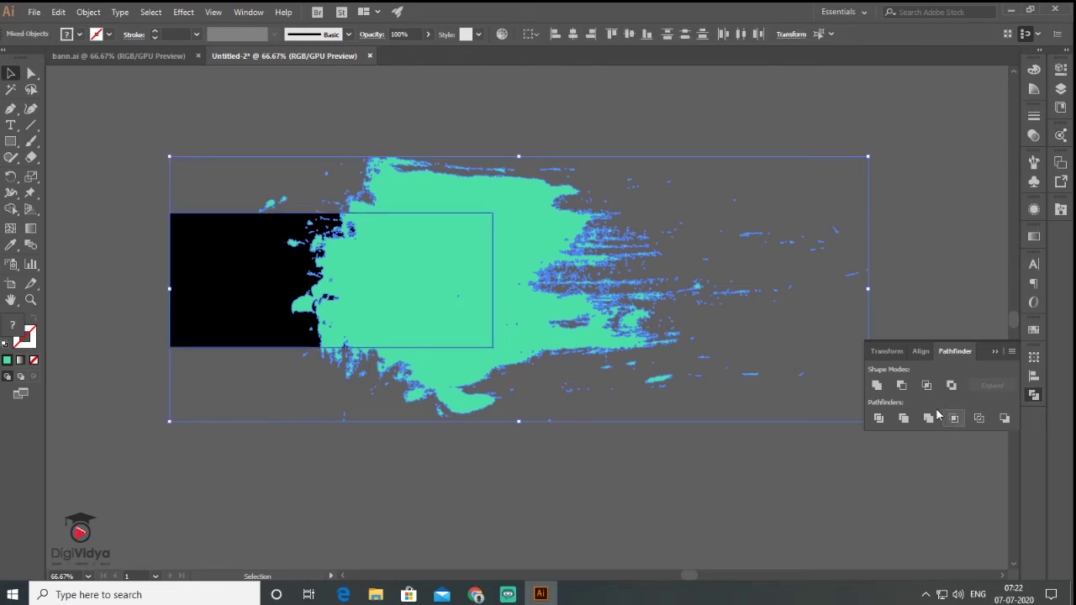
left_click(927, 387)
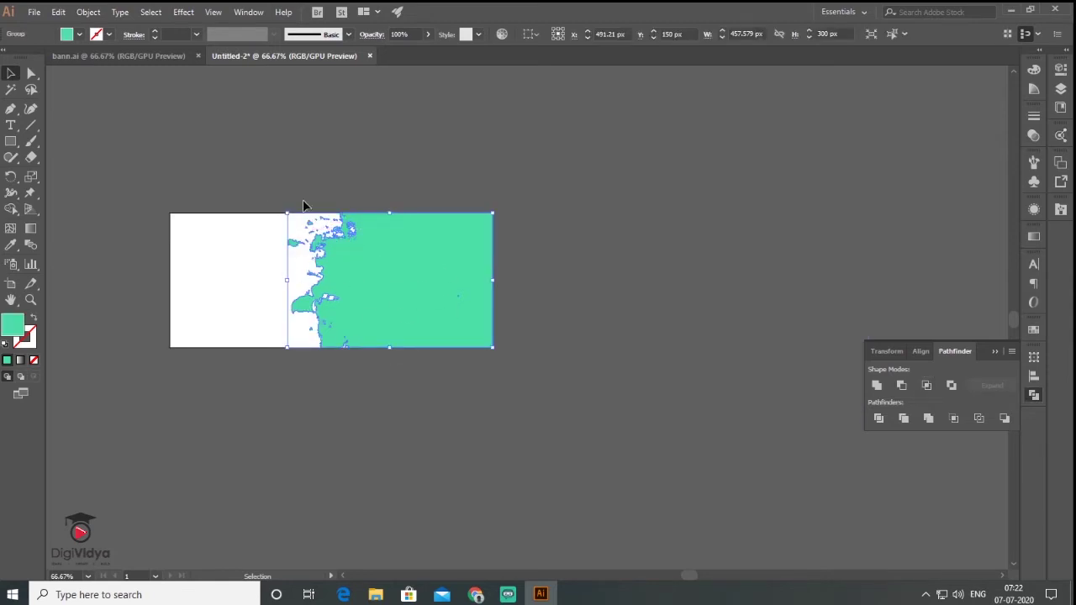
left_click(89, 12)
mouse_move(124, 485)
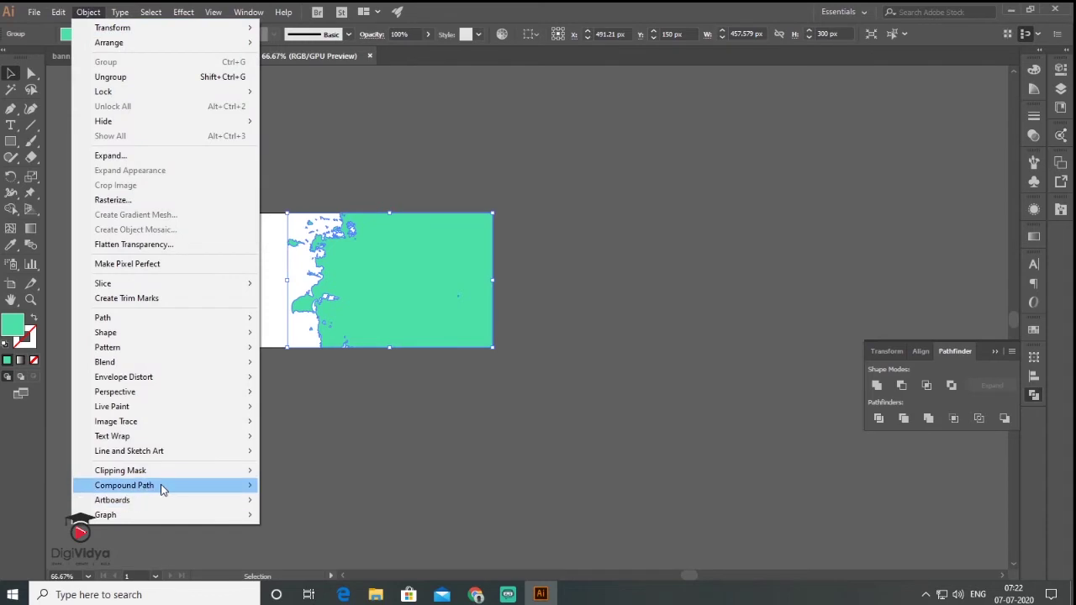
left_click(341, 219)
left_click(412, 173)
left_click_drag(426, 274, 451, 277)
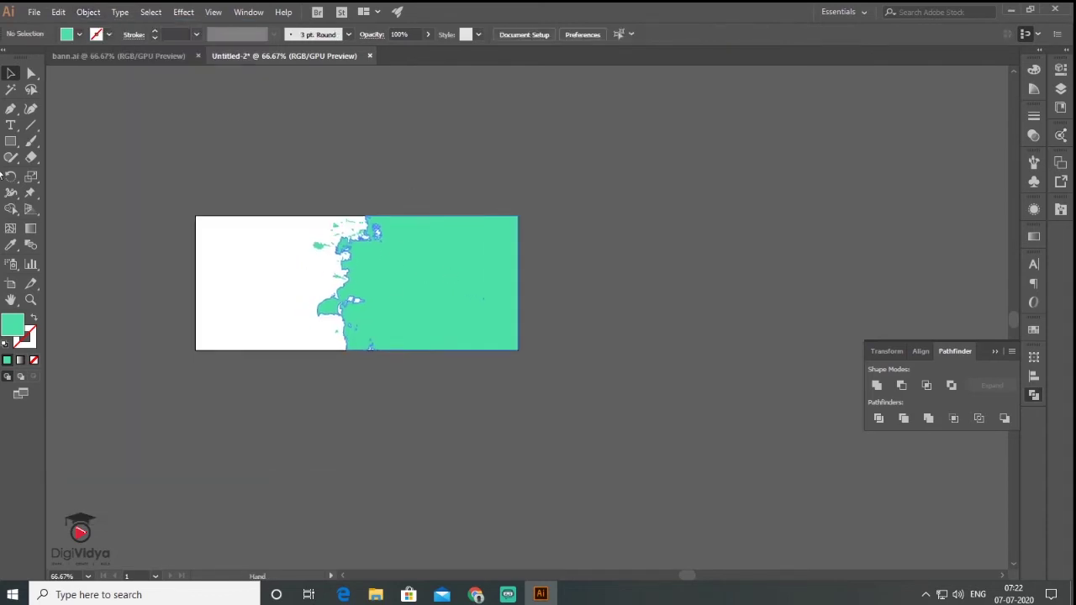
Step: Draw a dark grey rectangle over the banner and send it to the back
left_click(10, 141)
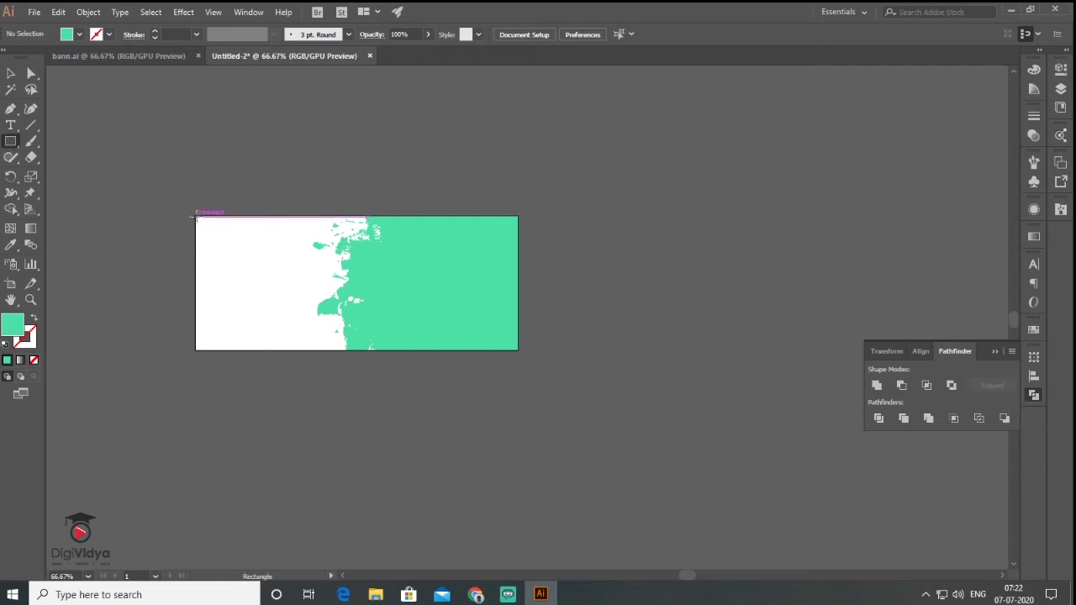
left_click_drag(194, 217, 510, 349)
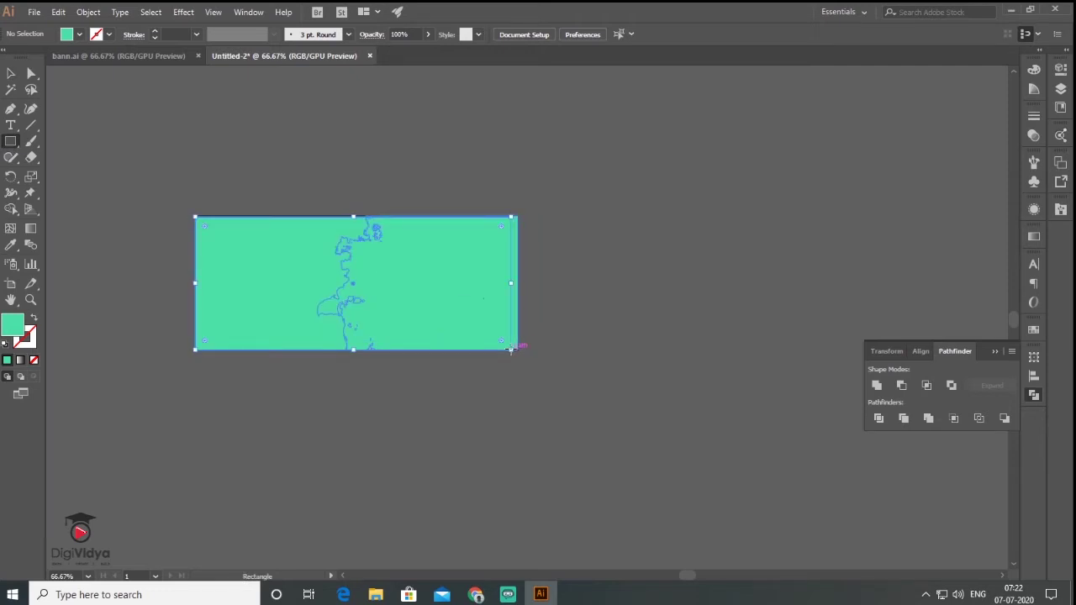
left_click(11, 73)
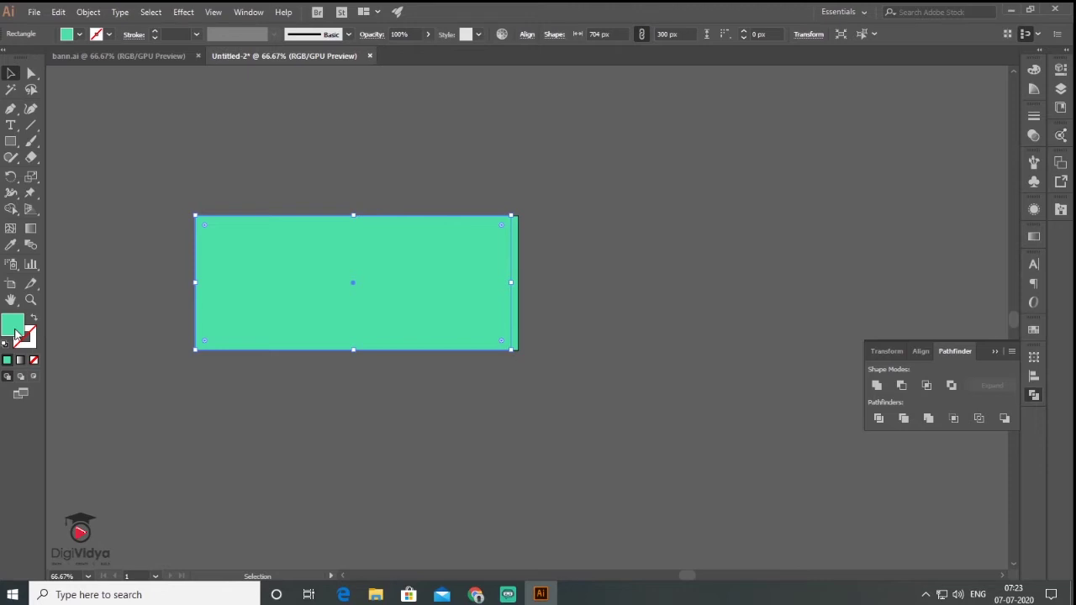
left_click_drag(544, 356, 531, 363)
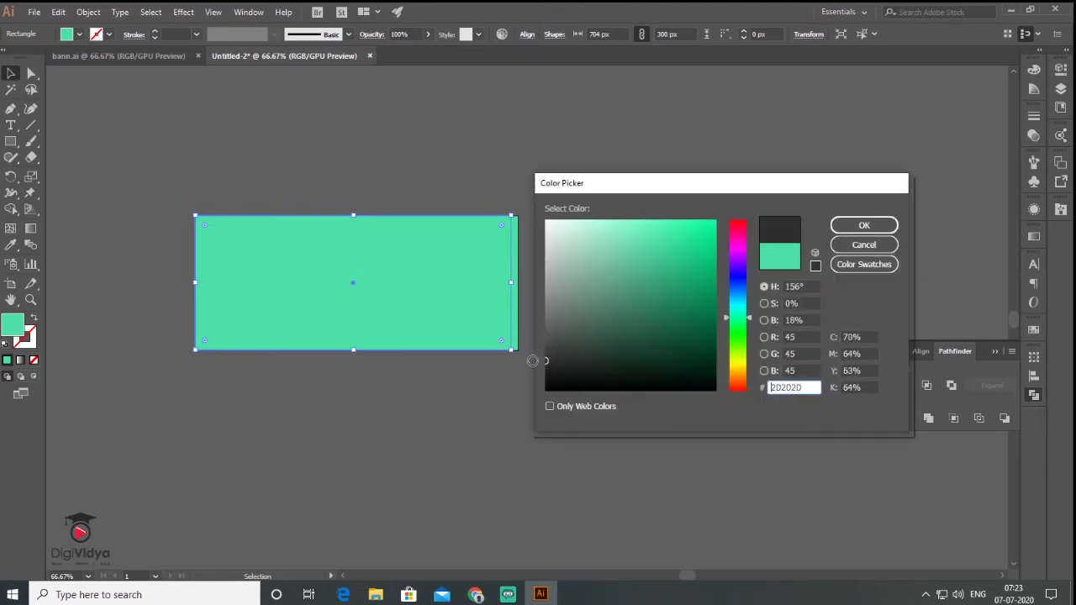
left_click(862, 225)
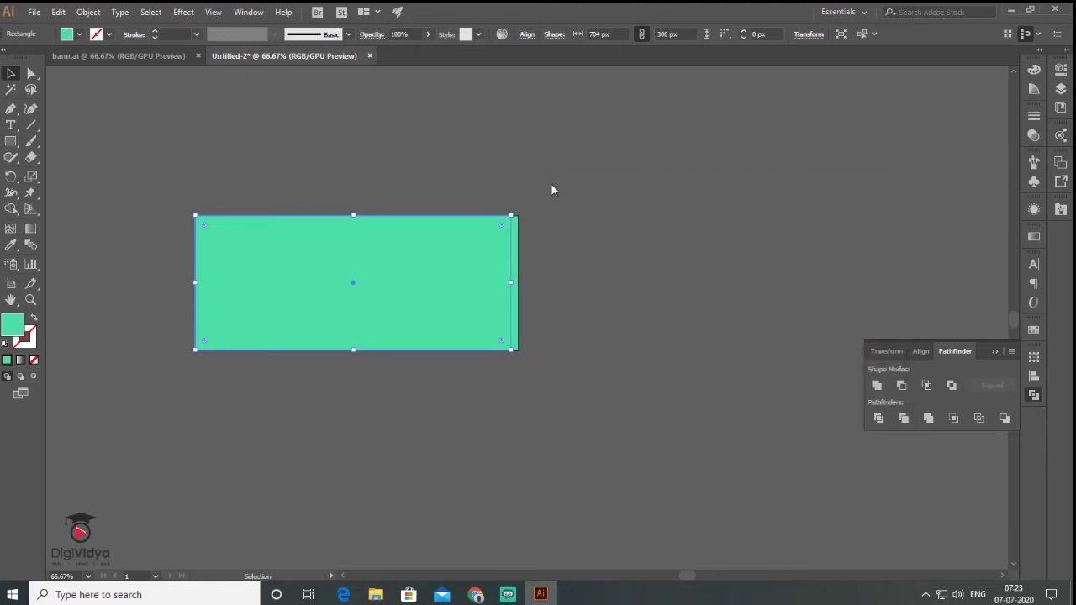
right_click(362, 250)
mouse_move(399, 455)
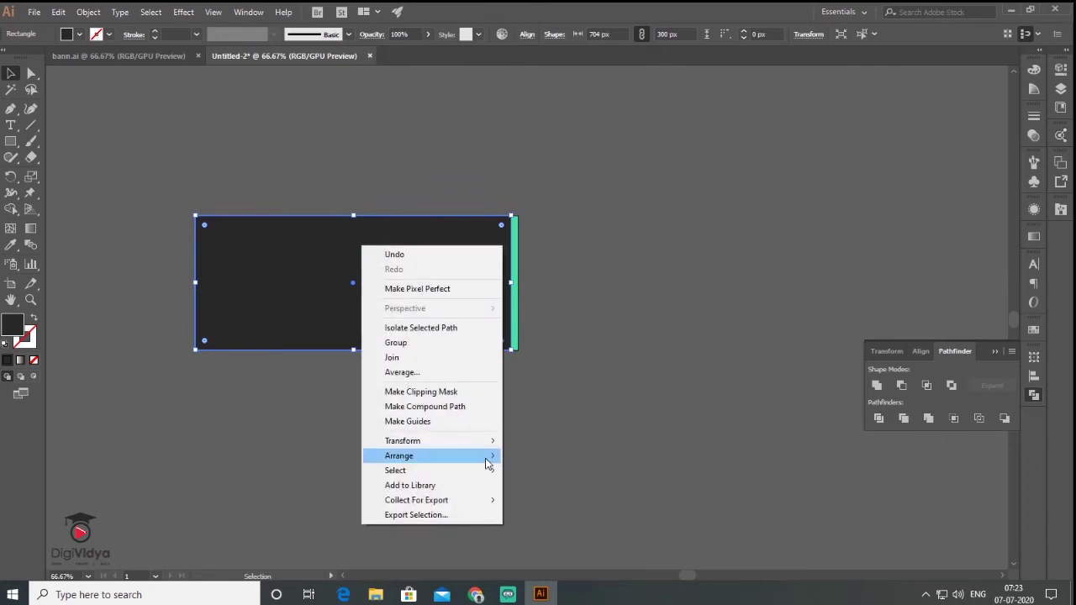
left_click(578, 500)
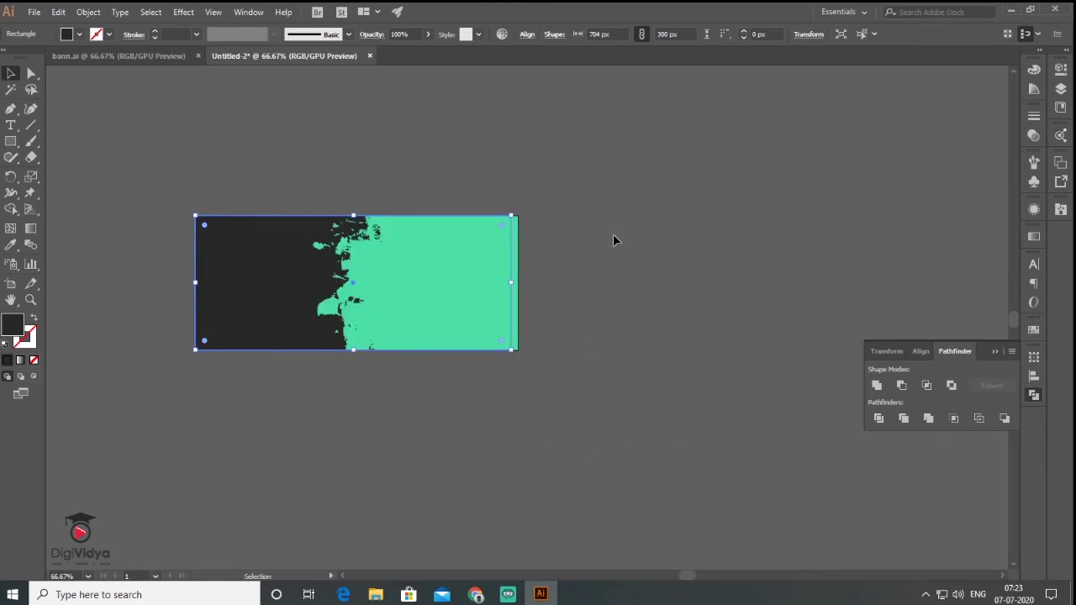
Step: Deselect everything and recentre the view on the finished banner
left_click(612, 234)
left_click_drag(533, 310, 733, 328)
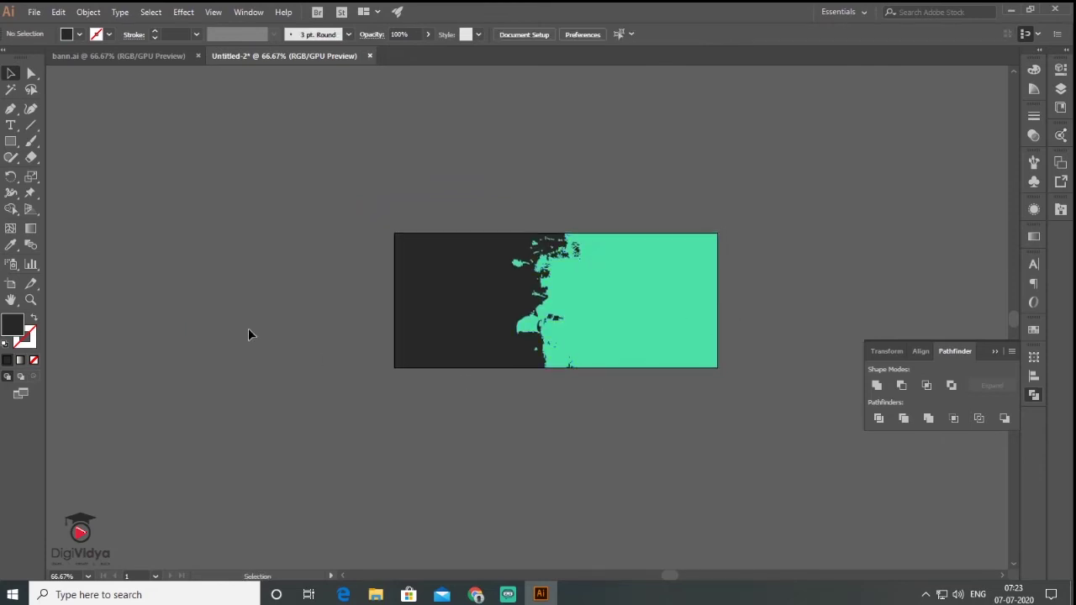
key("ctrl+a")
left_click(634, 435)
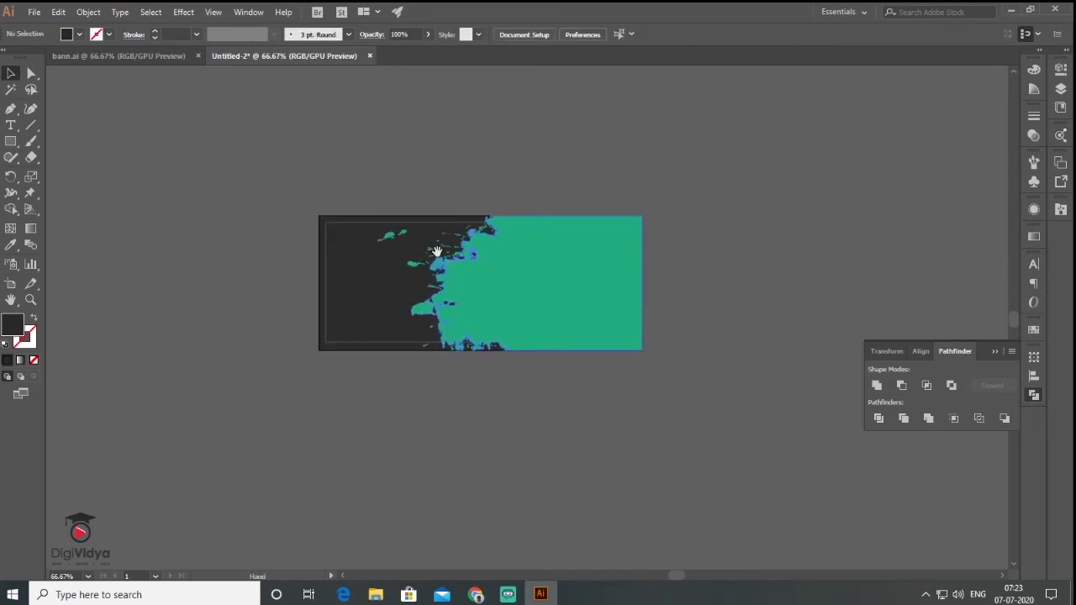
scroll(413, 291, "up", 2)
scroll(413, 291, "up", 1)
scroll(413, 290, "down", 1)
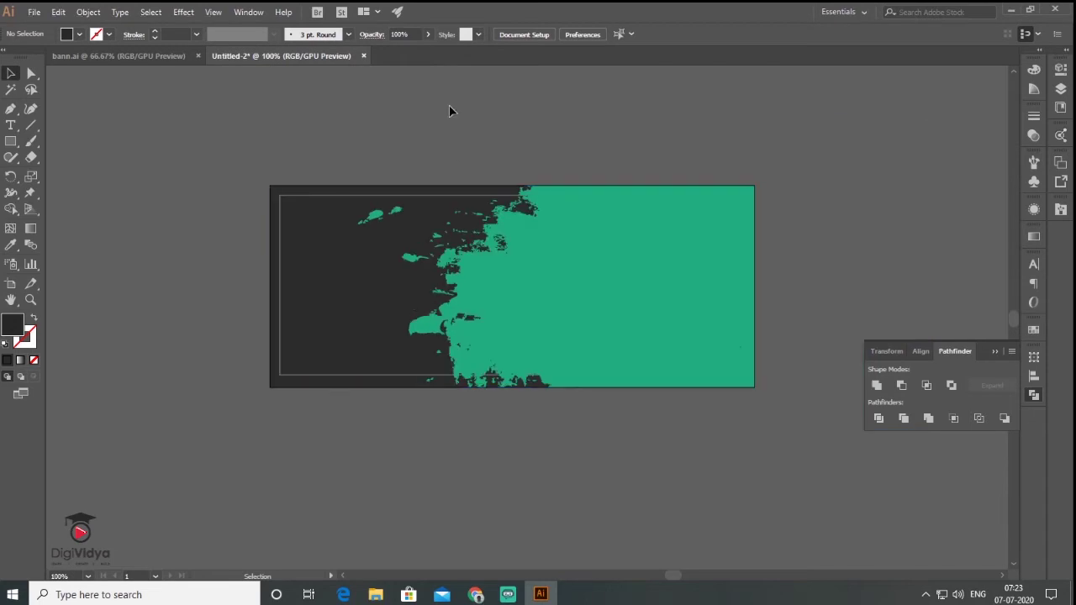
Step: Place the clothing PNG of the woman in a black dress on the banner's left side
left_click(34, 12)
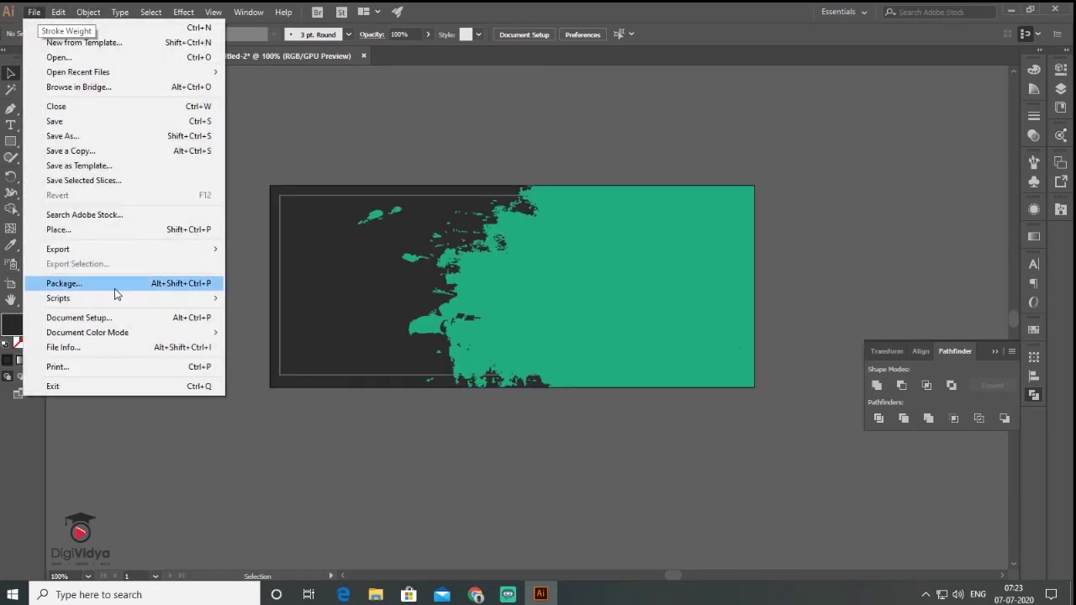
left_click(129, 231)
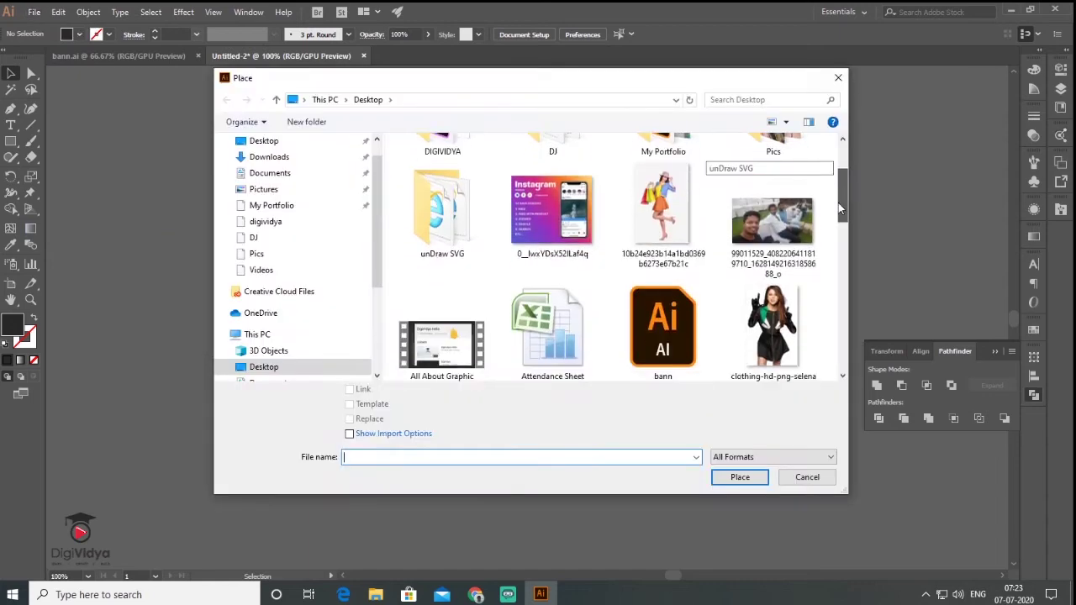
mouse_move(838, 202)
left_mouse_down()
mouse_move(838, 238)
mouse_move(839, 195)
left_mouse_up()
double_click(771, 193)
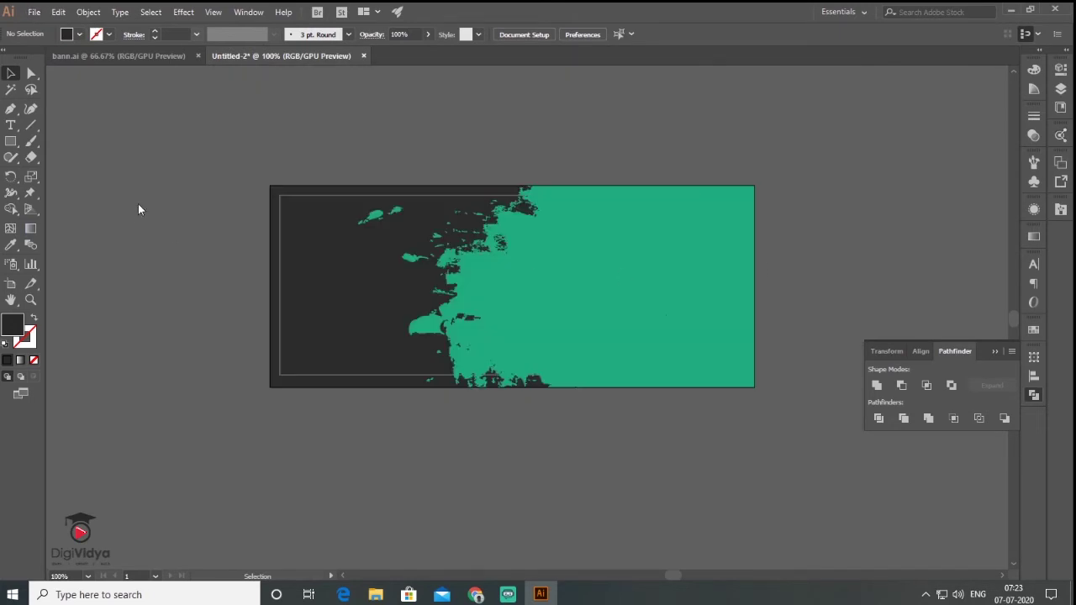
left_click(197, 454)
mouse_move(312, 510)
left_mouse_down()
mouse_move(415, 179)
mouse_move(389, 332)
mouse_move(391, 273)
left_mouse_up()
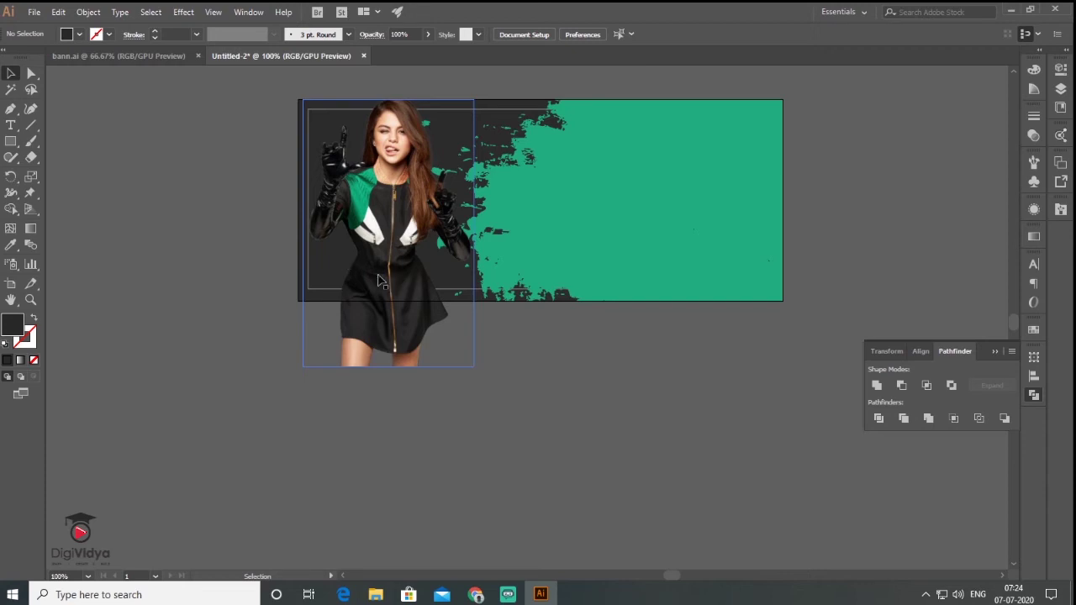
Step: Add 'SPECIAL OFFER' text and move it into the green area
left_click(468, 420)
key("t")
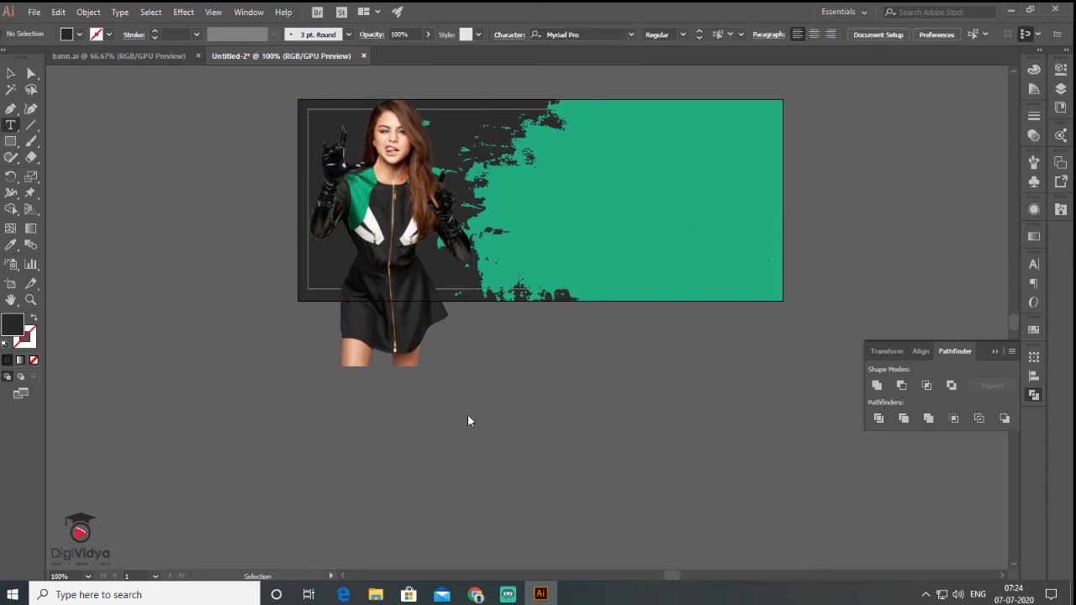
left_click(469, 411)
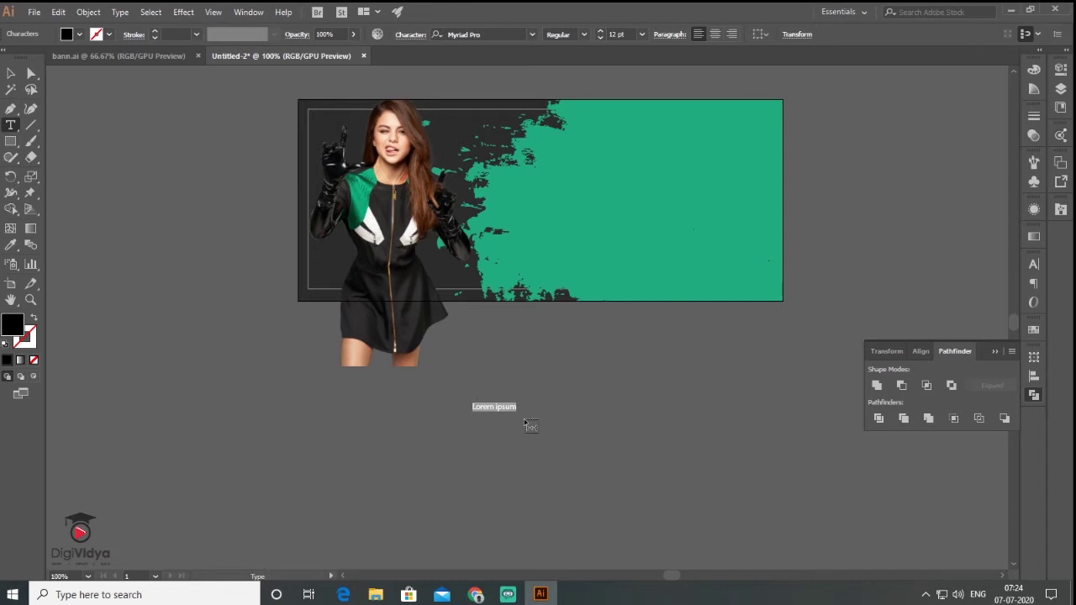
type("SPECIAL OFFER")
key("Escape")
left_click_drag(501, 406, 653, 134)
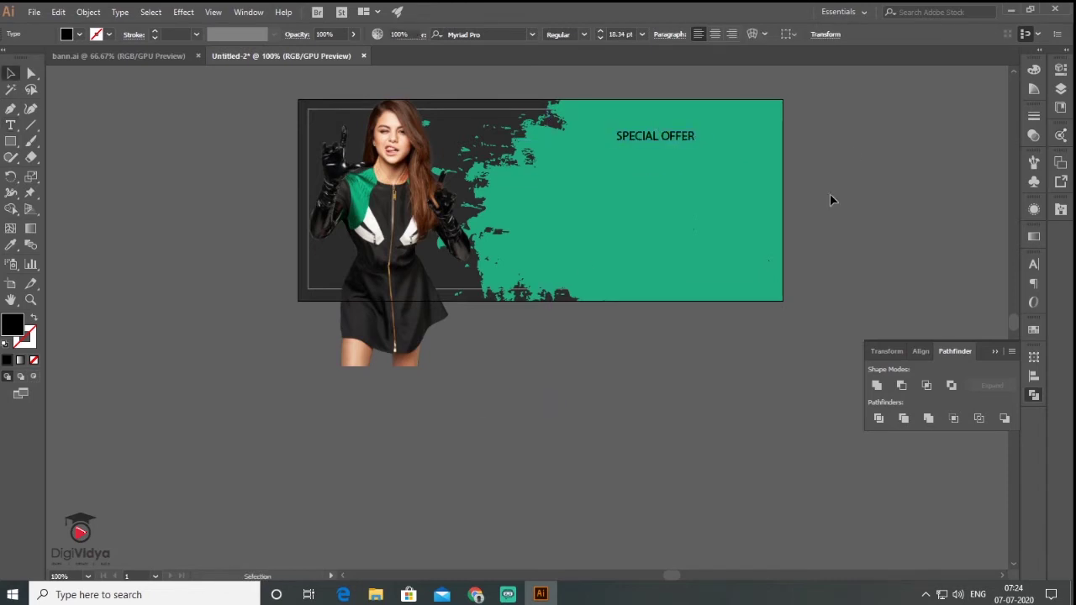
left_click(830, 199)
Step: Lock the banner background artwork
left_click_drag(704, 221, 582, 265)
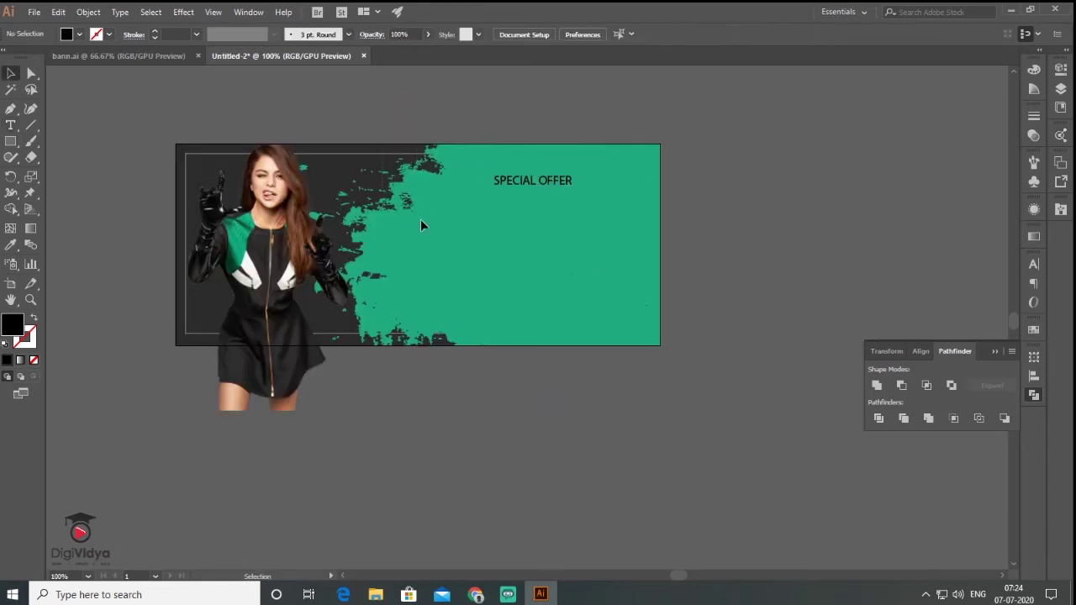
left_click(459, 294)
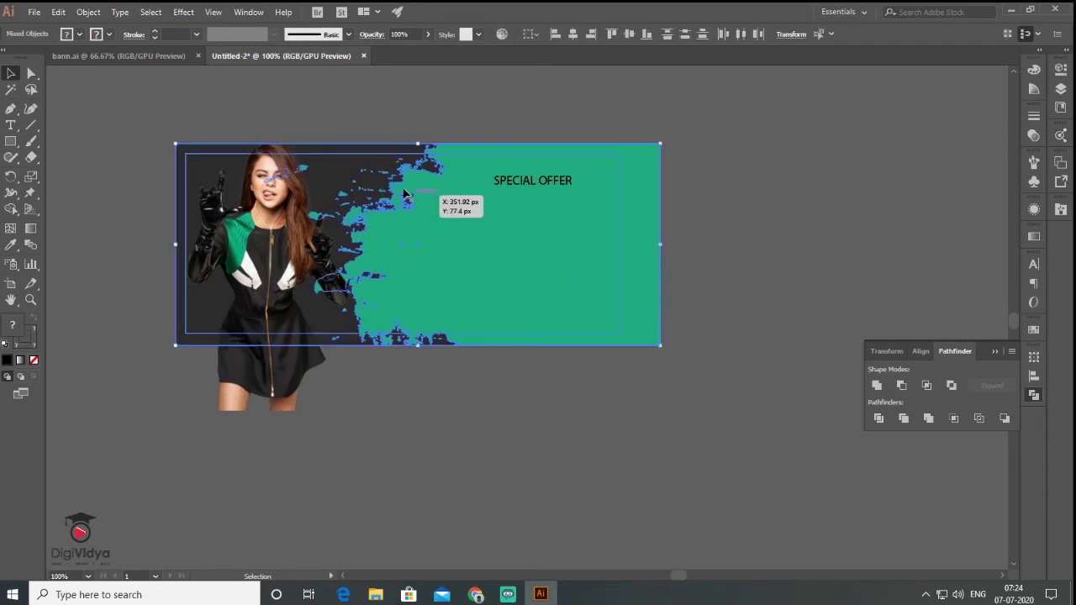
left_click(84, 15)
mouse_move(126, 91)
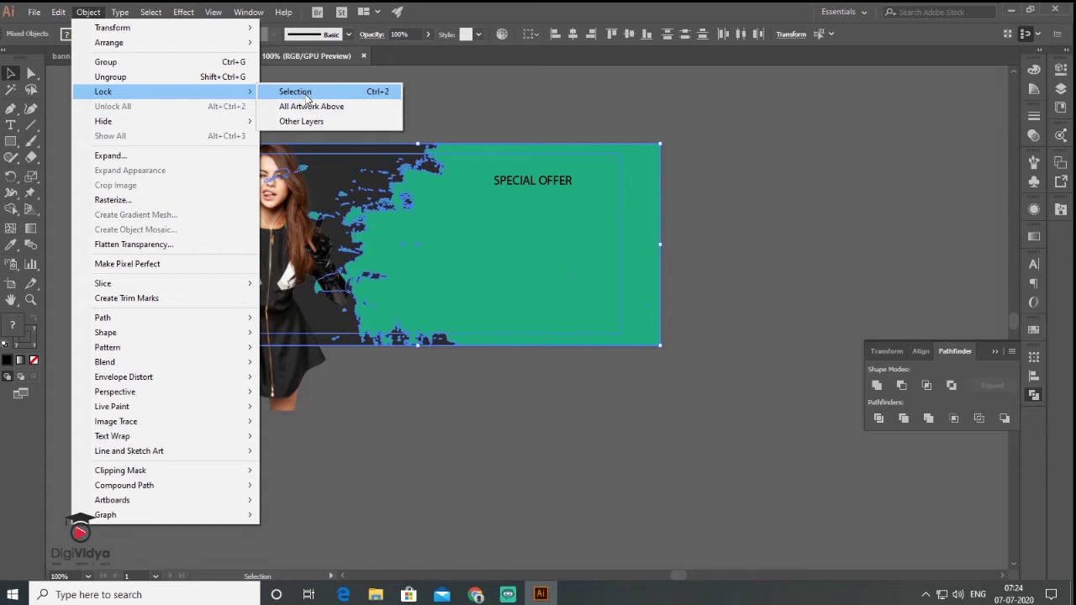
left_click(305, 94)
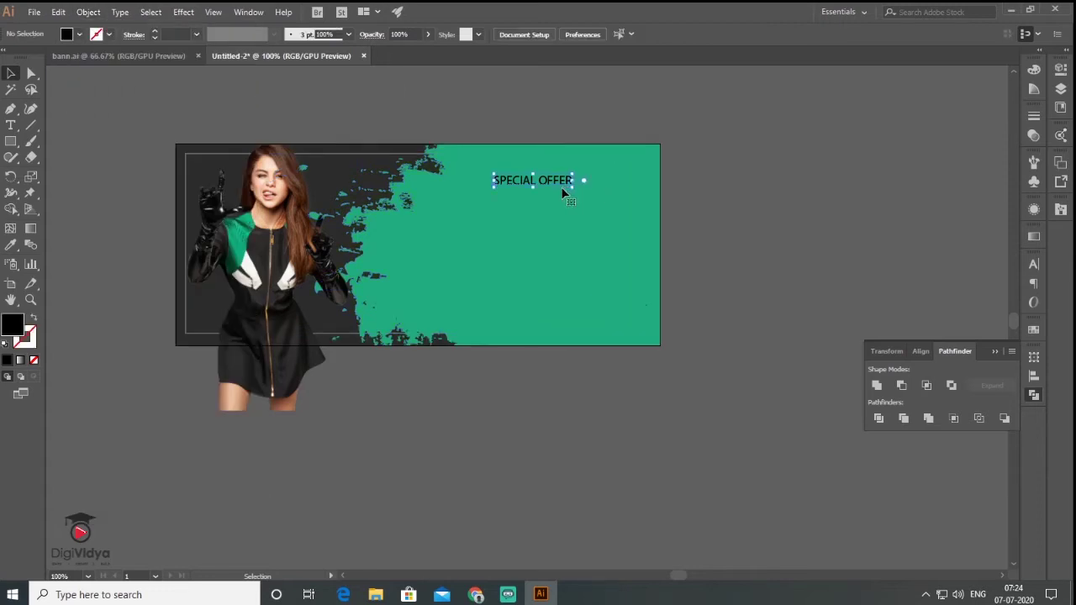
Step: Add 'UP TO' and a large '50% OFF' below SALE on the banner
left_click(17, 131)
left_click(443, 395)
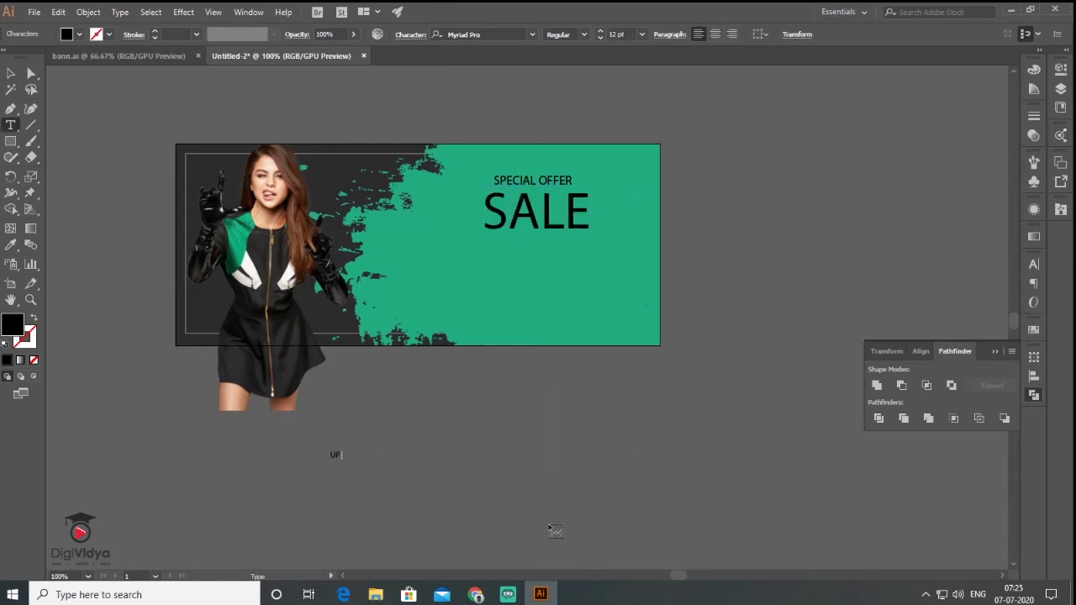
type("TO")
left_click_drag(345, 454, 496, 249)
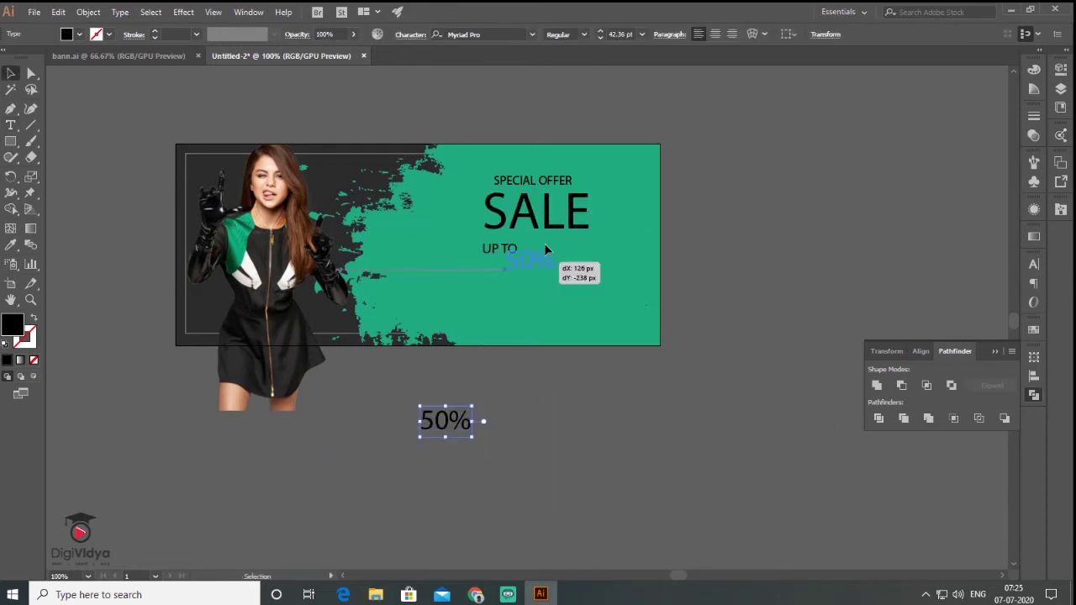
mouse_move(444, 420)
left_mouse_down()
mouse_move(543, 249)
mouse_move(613, 247)
left_mouse_up()
type("OFF")
key("Escape")
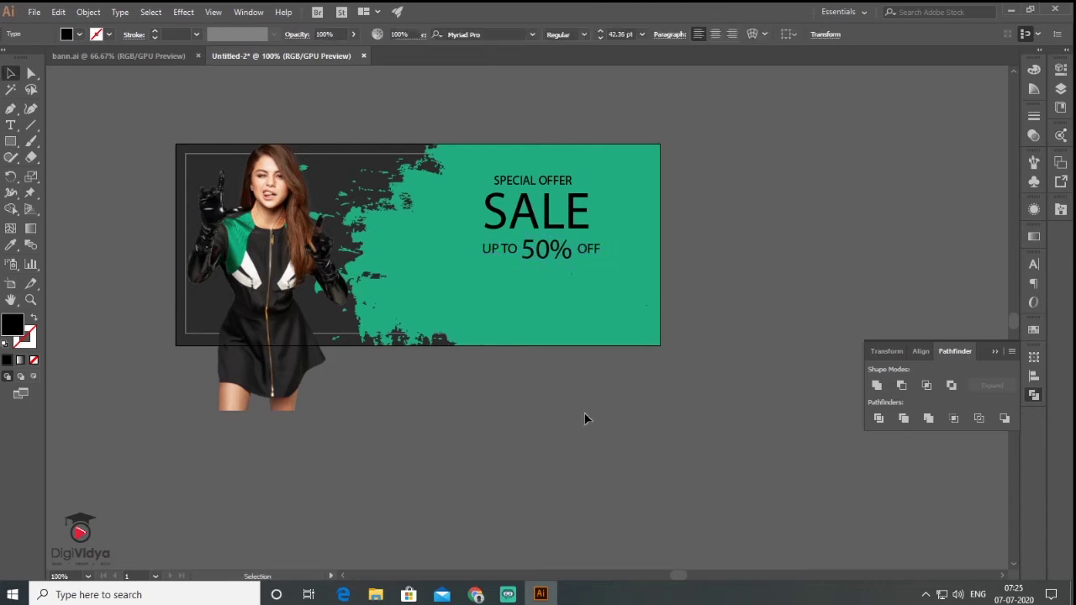
Step: Make a dark grey bar below 50% OFF with 'SHOP NOW' text on it
key("m")
left_click_drag(482, 274, 597, 288)
key("i")
left_click(362, 278)
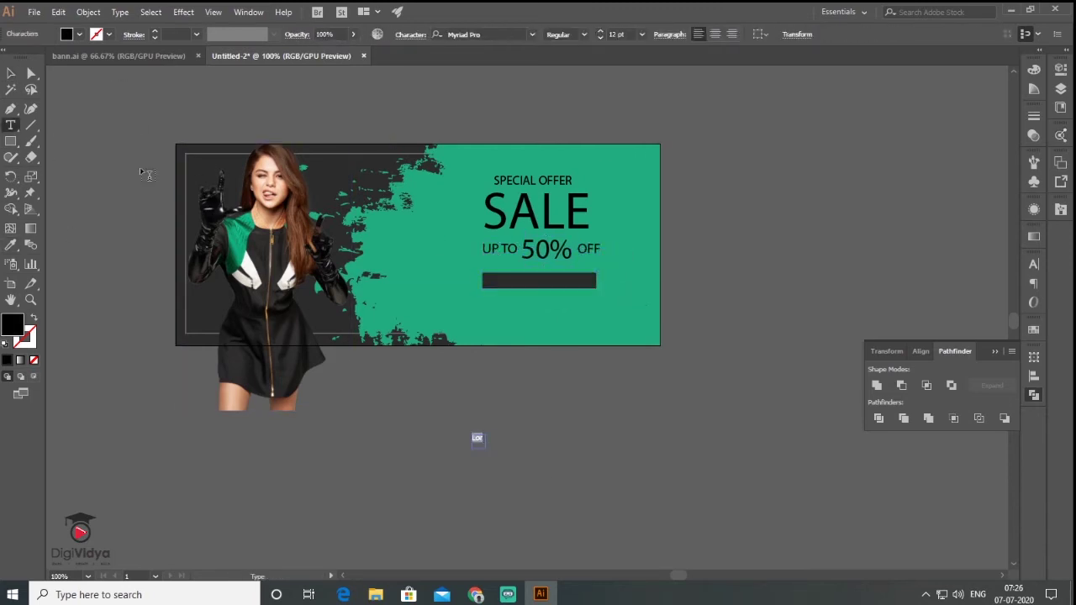
key("v")
left_click(493, 427)
type("SHOP NOW")
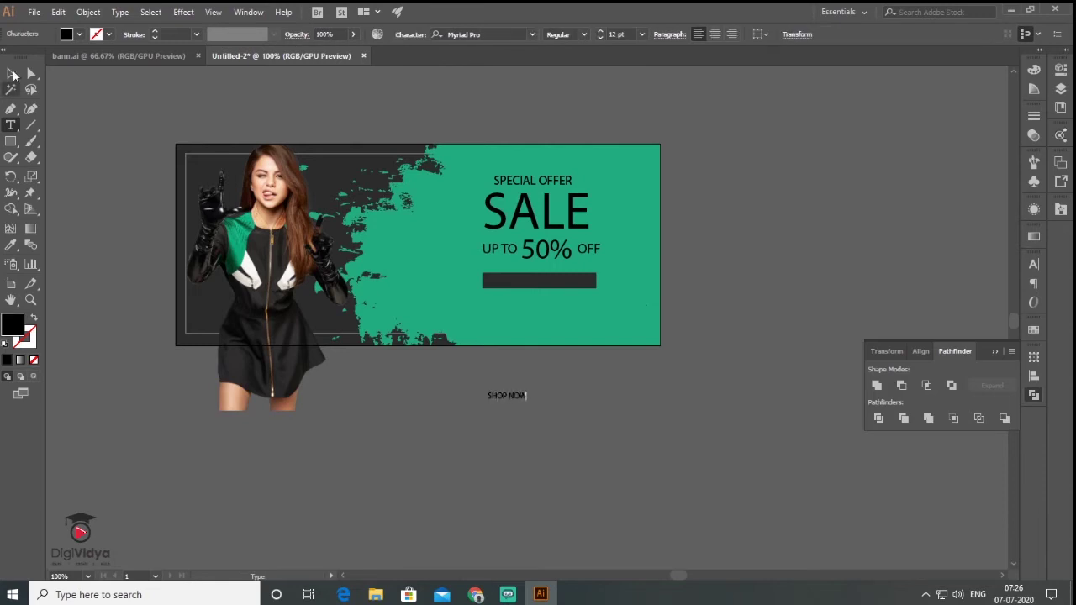
key("Escape")
left_click_drag(533, 402, 553, 284)
left_click(524, 474)
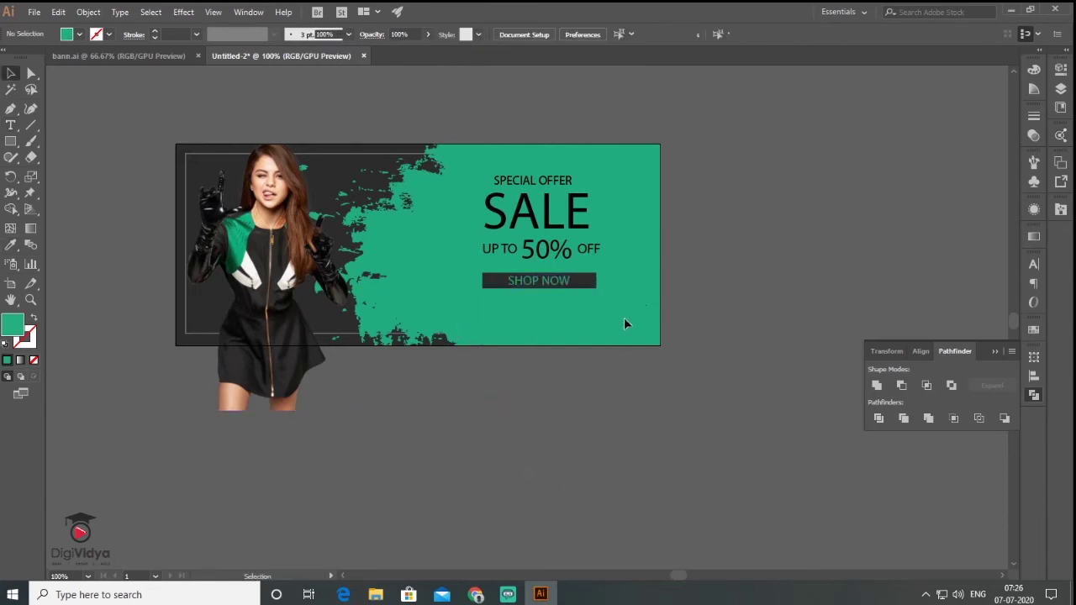
Step: Select the sale text group and set SPECIAL OFFER tracking to 200
mouse_move(475, 168)
left_mouse_down()
mouse_move(620, 304)
mouse_move(586, 297)
left_mouse_up()
key("ctrl+shift+a")
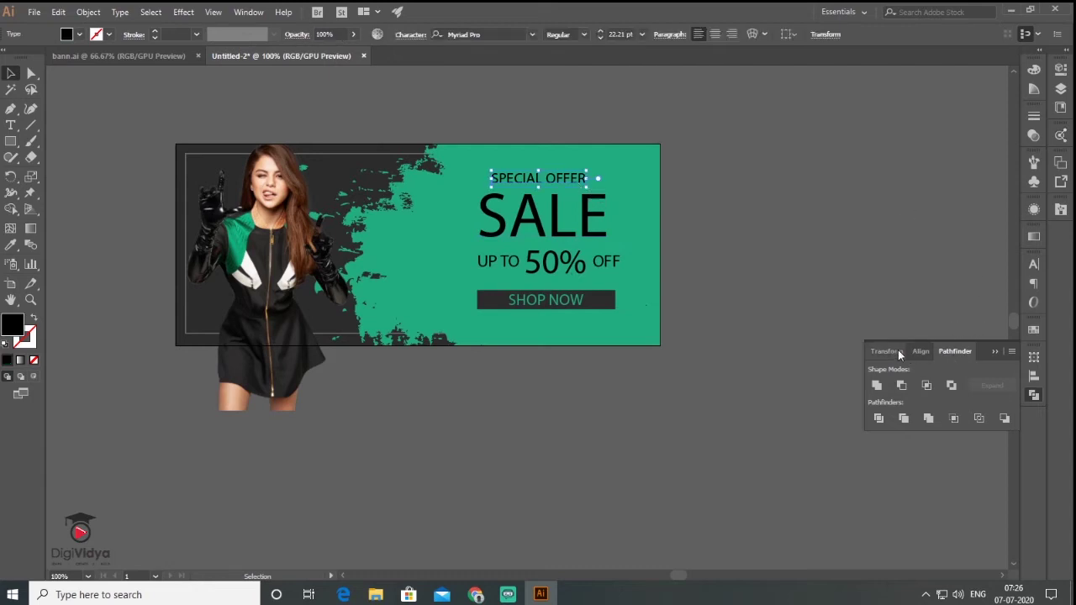
left_click(1039, 269)
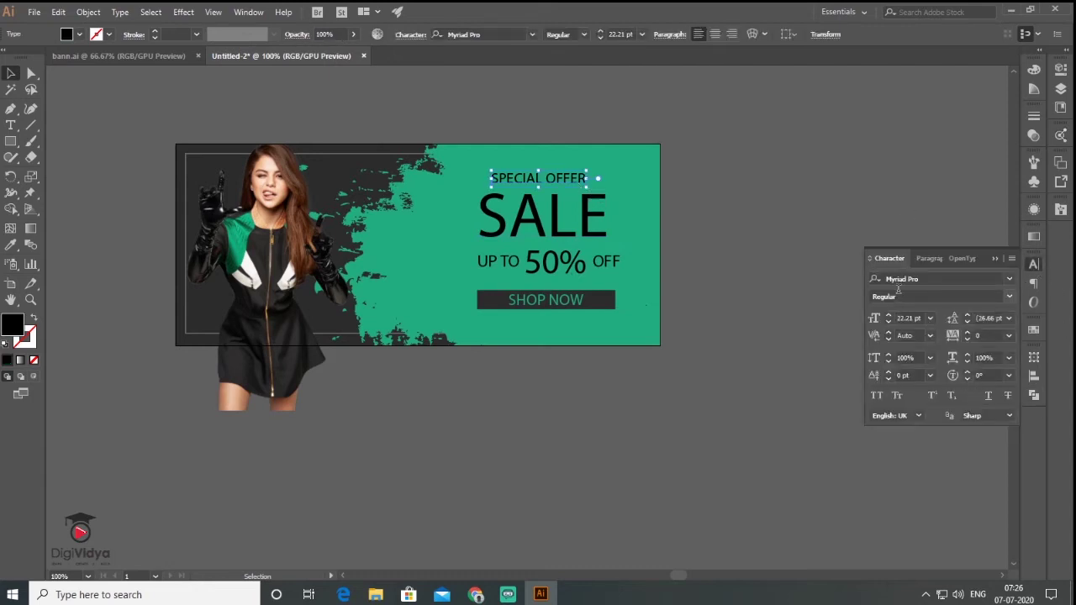
left_click(1008, 335)
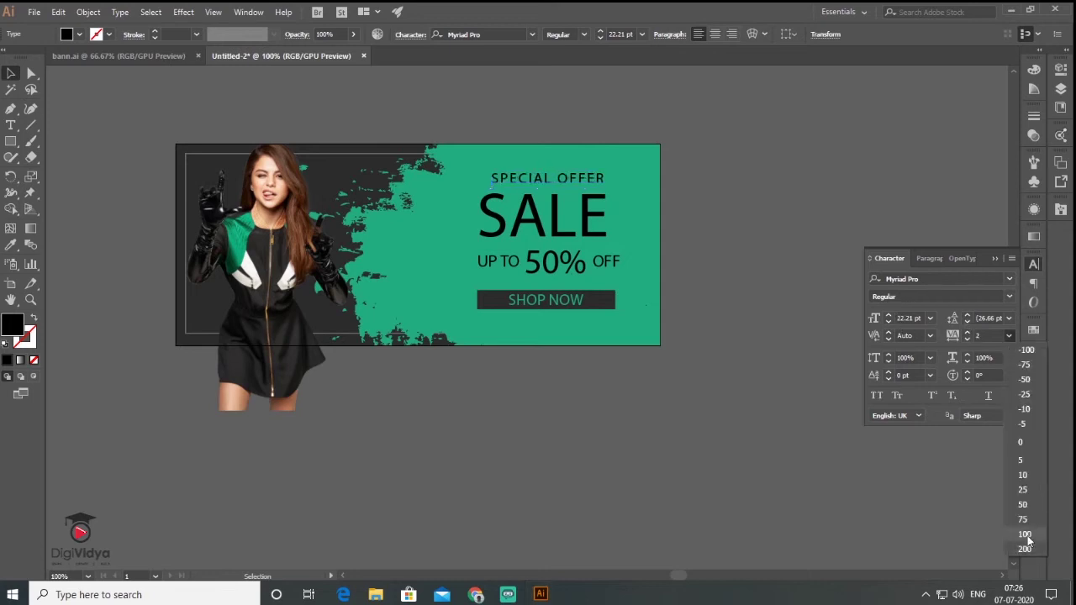
left_click(1021, 550)
key("ctrl+shift+a")
Step: Apply Geometr415 Blk BT Black to SALE and 50%, and slightly enlarge SPECIAL OFFER
left_click(597, 210)
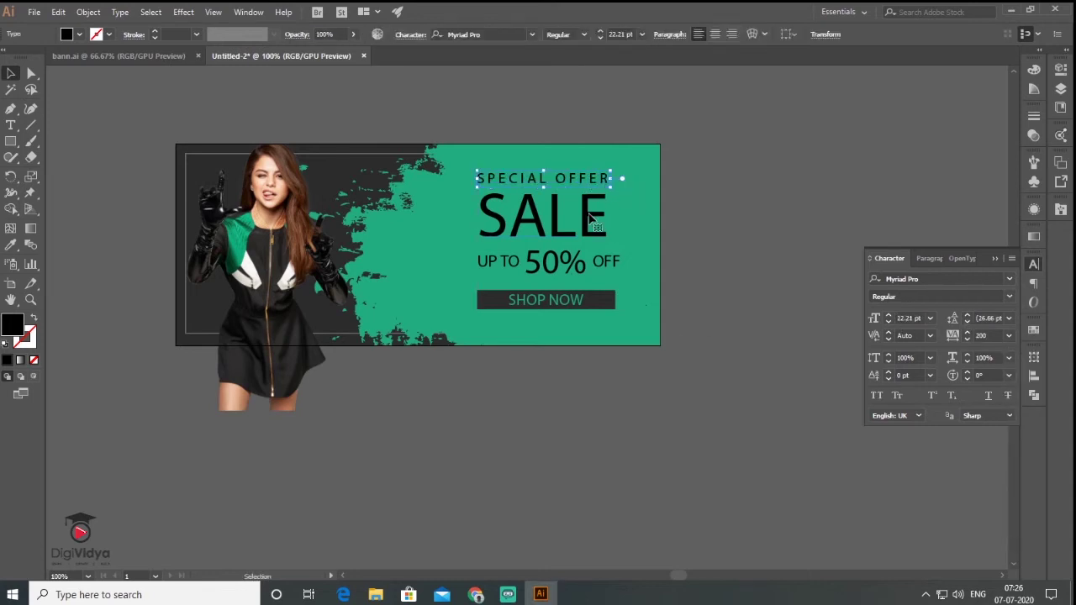
left_click(1009, 280)
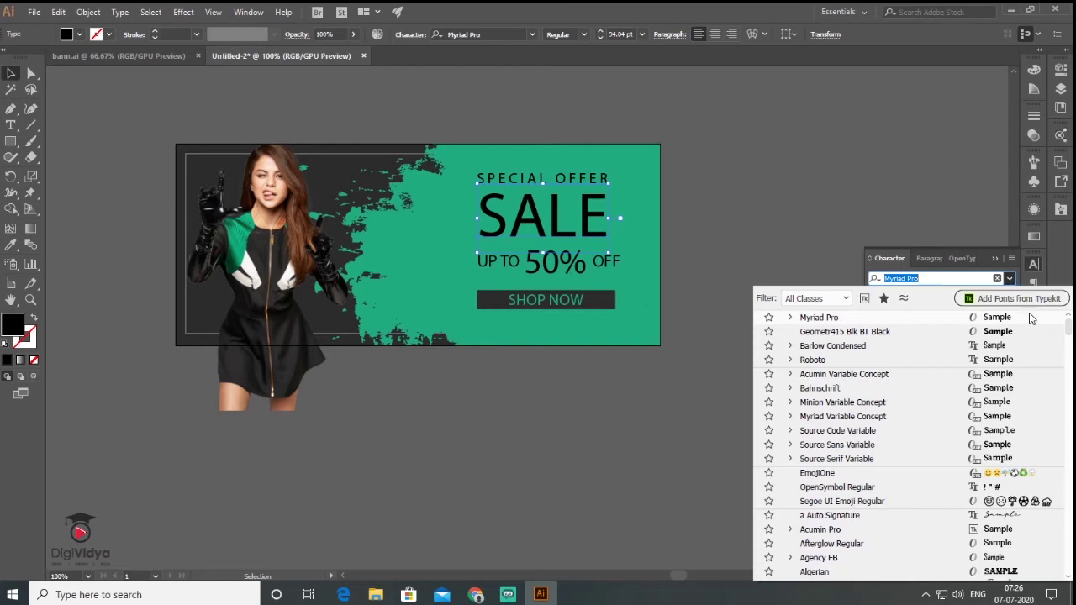
left_click(1011, 334)
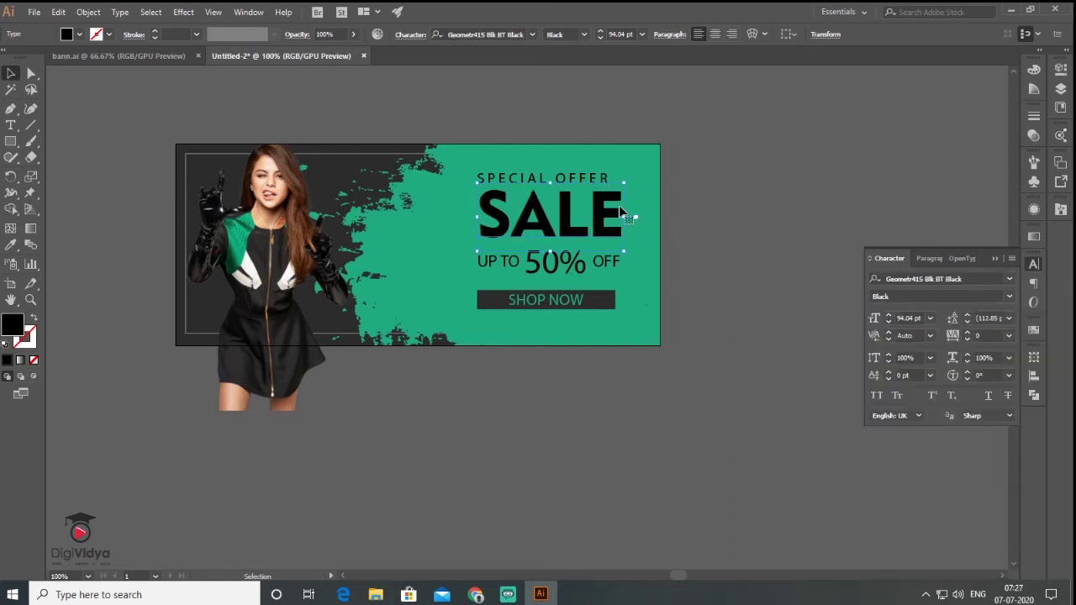
left_click(546, 177)
mouse_move(612, 172)
left_mouse_down()
mouse_move(622, 181)
mouse_move(629, 138)
left_mouse_up()
left_click(554, 261)
left_click(1008, 280)
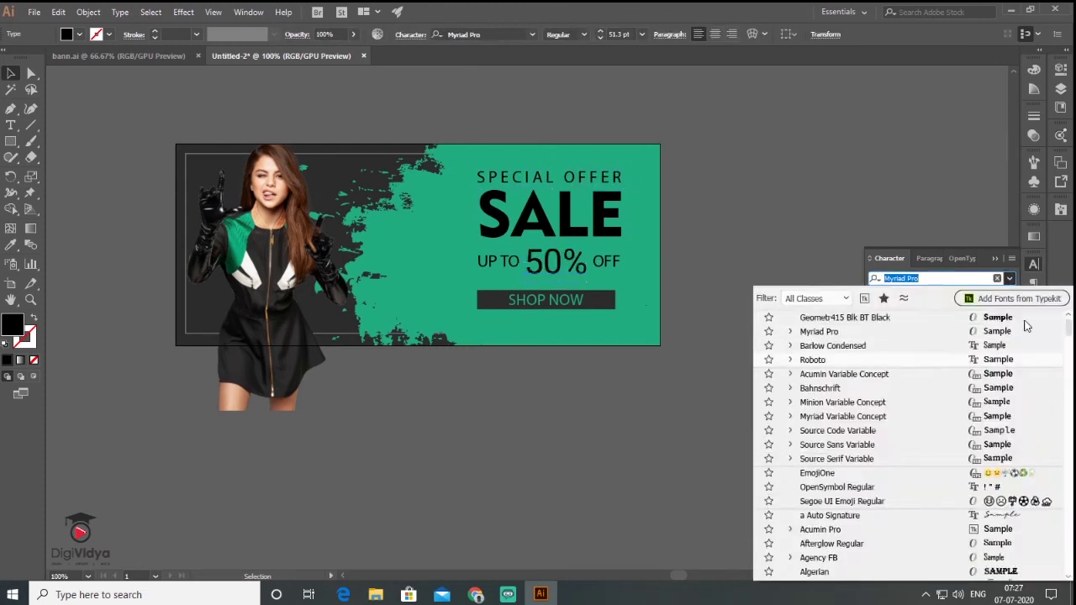
left_click(840, 310)
Step: Set SHOP NOW in Geometr415 Blk BT Black, 18 pt, tracking 100
left_click(546, 300)
left_click(1008, 279)
left_click(840, 309)
left_click(929, 318)
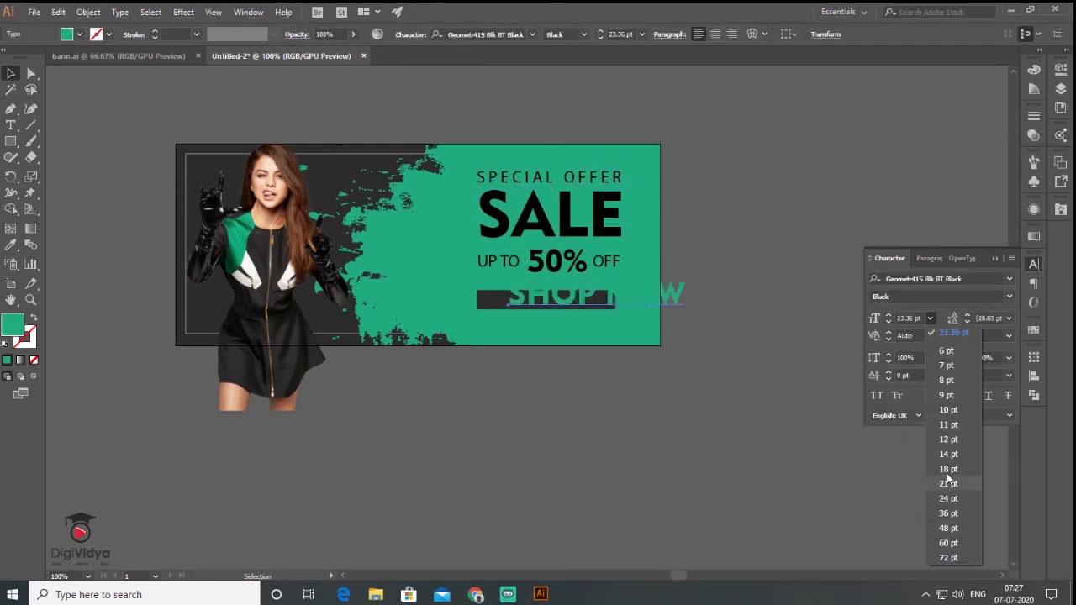
left_click(941, 464)
left_click(1008, 335)
left_click(1025, 511)
left_click(647, 404)
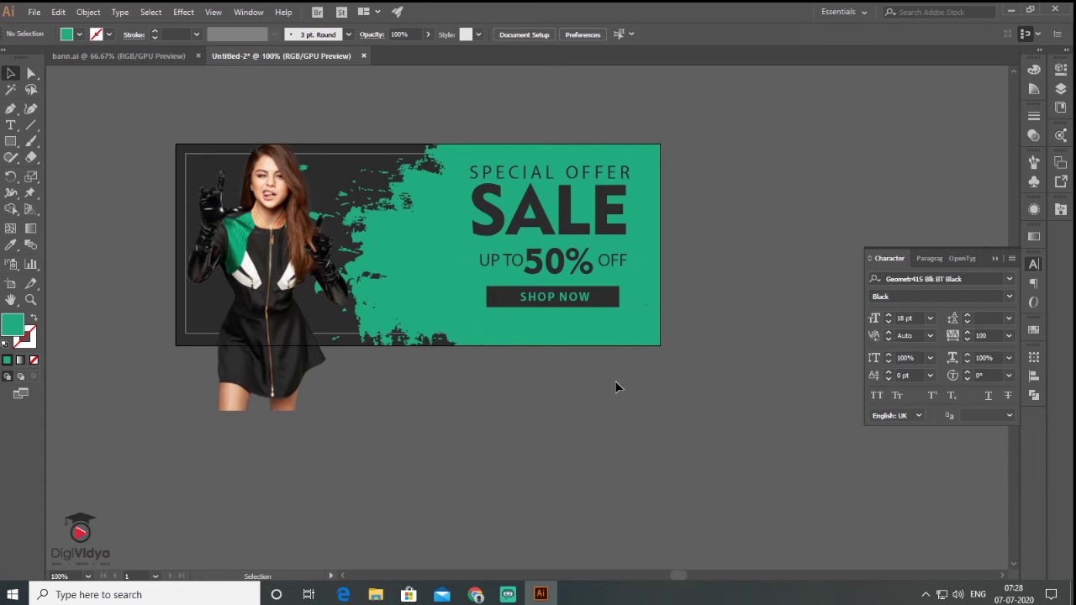
Step: Centre the Instagram, Facebook and Twitter icons under SHOP NOW and view the whole banner
left_click(33, 14)
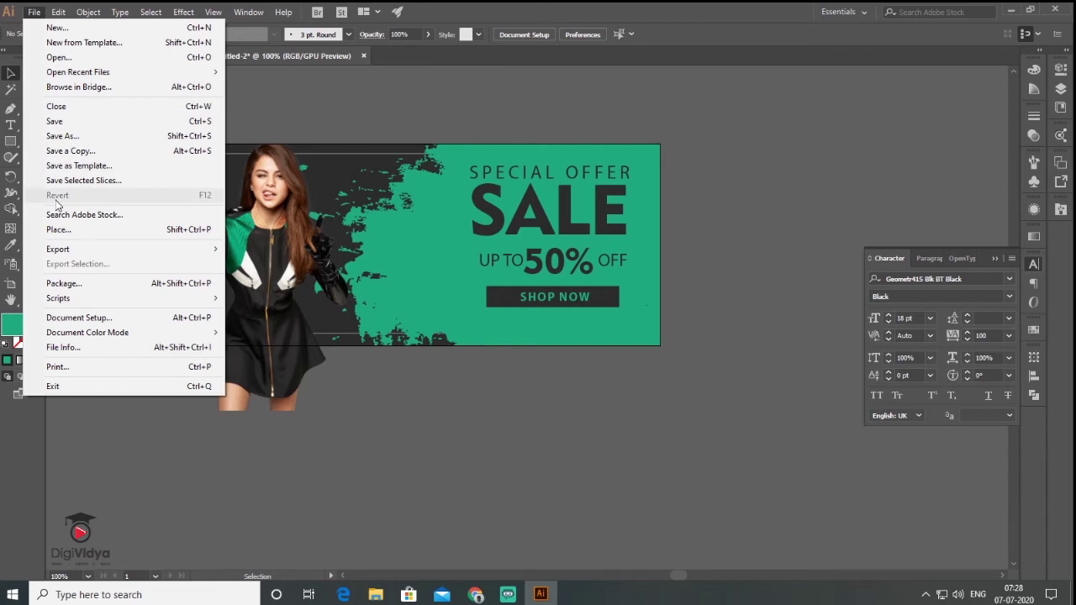
left_click(66, 241)
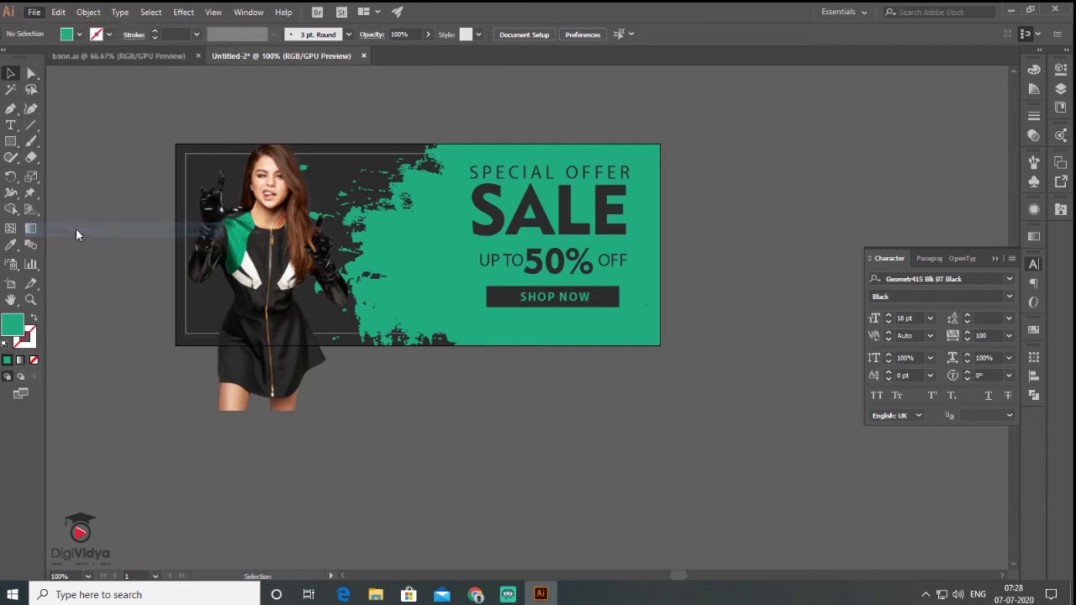
mouse_move(577, 318)
left_mouse_down()
mouse_move(684, 326)
mouse_move(659, 327)
left_mouse_up()
left_click(660, 480)
key("ctrl+minus")
key("ctrl+minus")
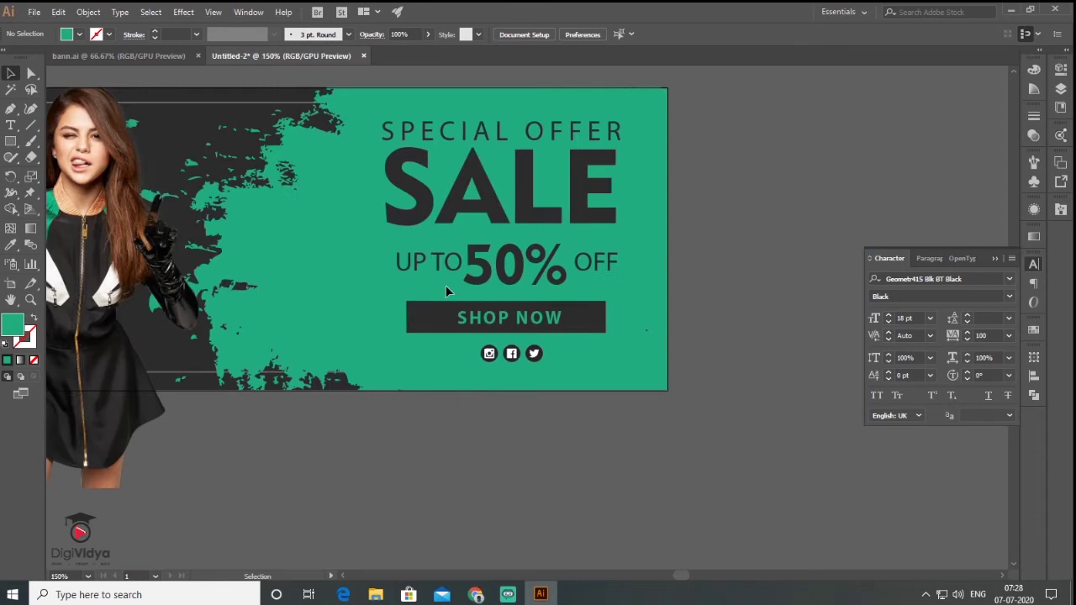
left_click_drag(361, 122, 539, 433)
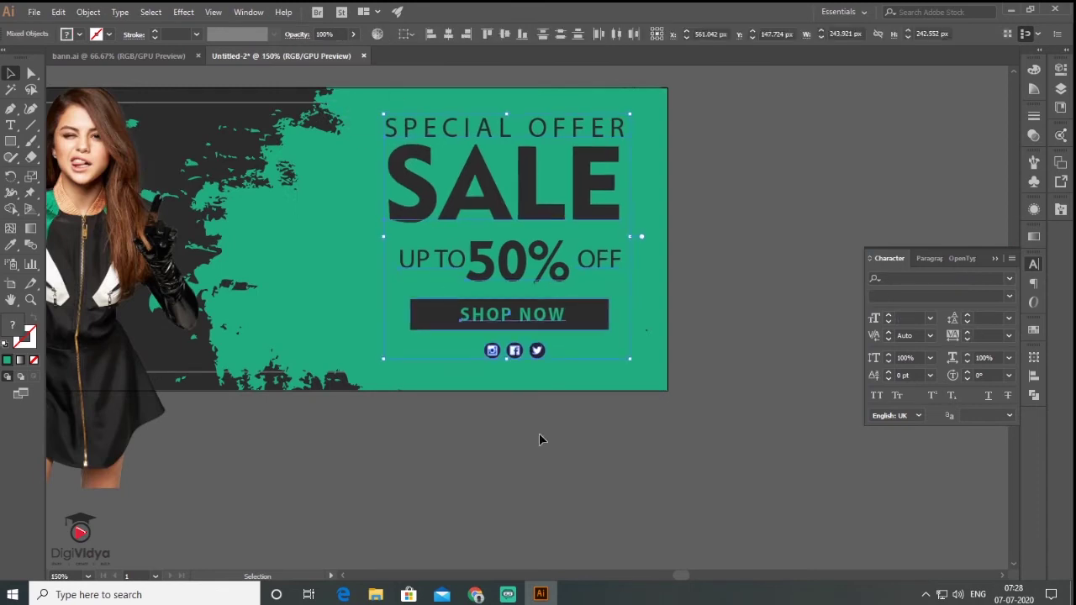
left_click(538, 433)
scroll(588, 420, "down", 1)
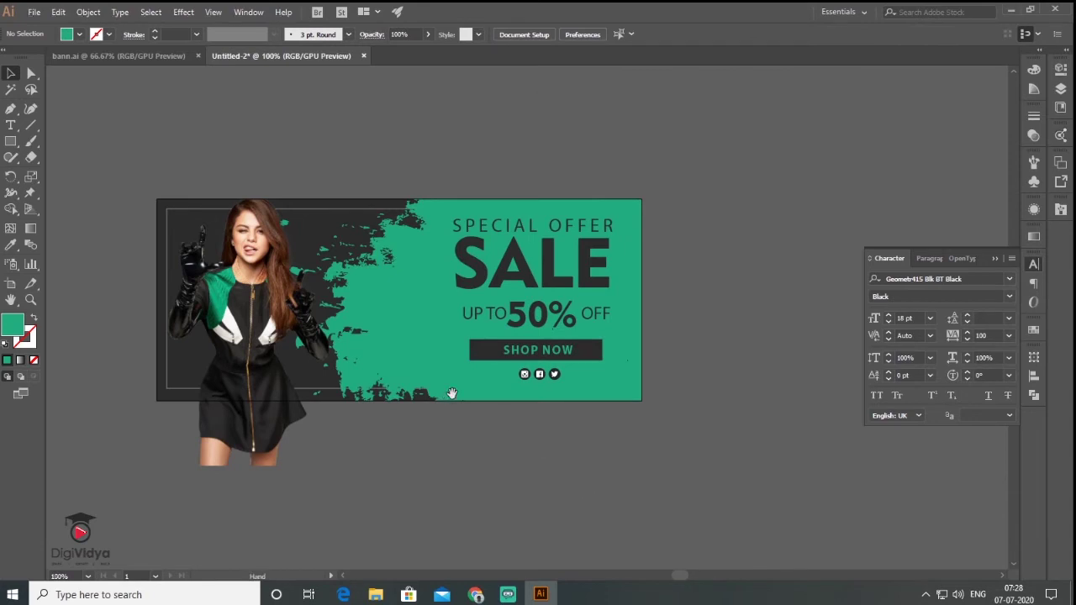
left_click_drag(451, 393, 581, 351)
Step: Add a text object reading 'DIGIFASHION' beside the banner
left_click(10, 125)
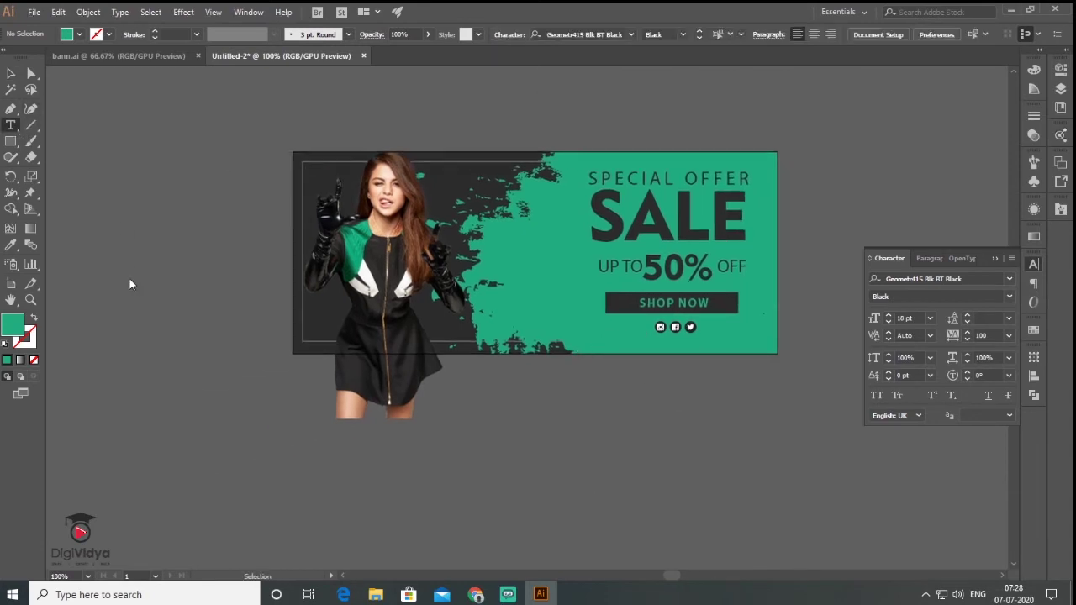
left_click(167, 288)
type("DIGI")
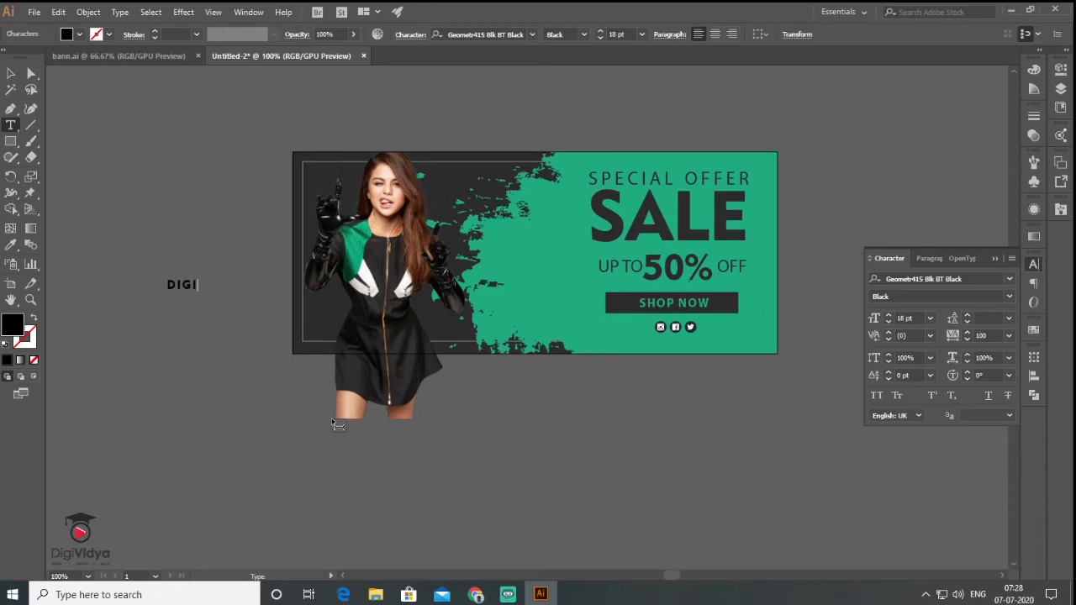
type("FASHION")
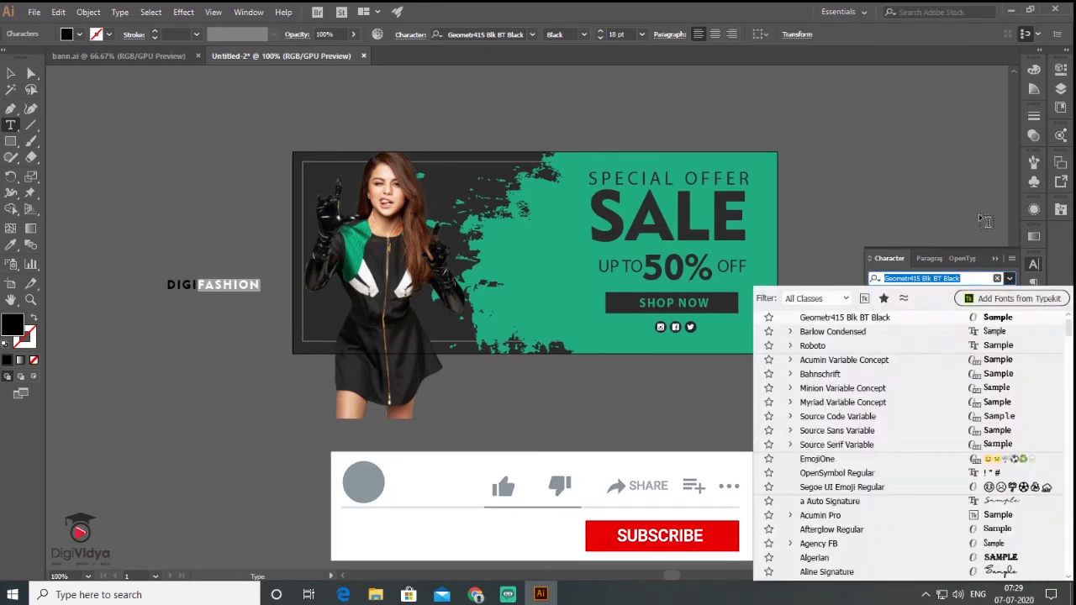
key("Escape")
Step: Set the FASHION part of the wordmark in Roboto
left_click_drag(197, 285, 256, 286)
left_click(1009, 278)
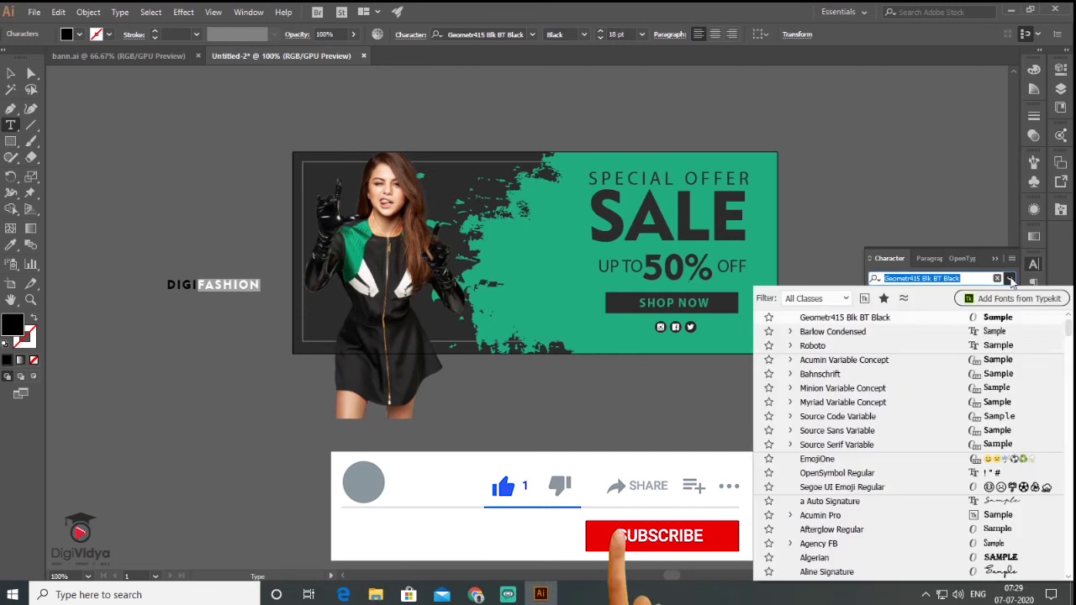
type("Roboto")
key("Return")
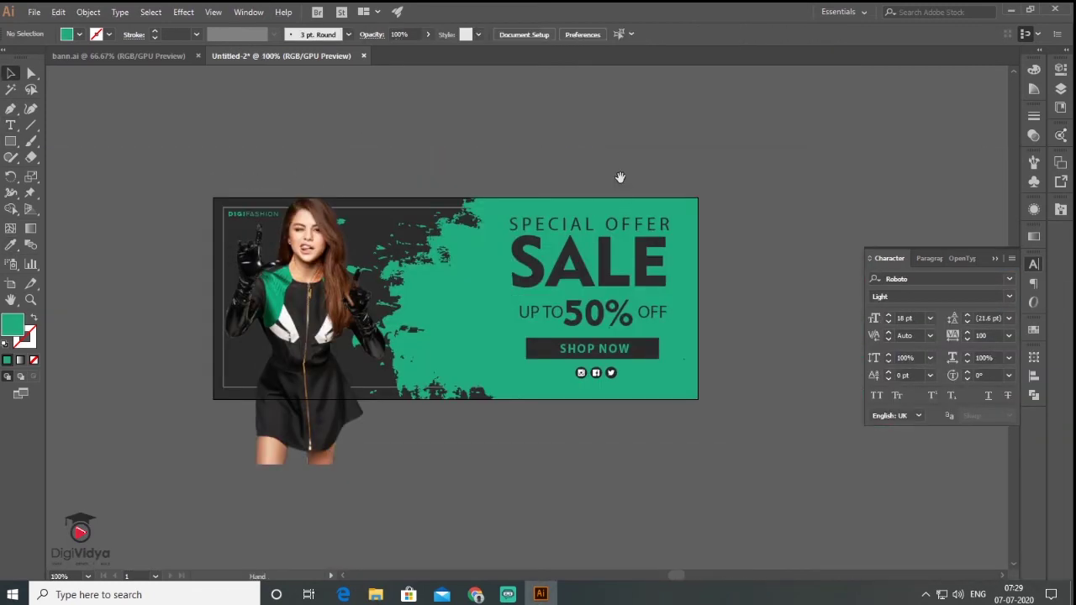
left_click_drag(620, 177, 620, 138)
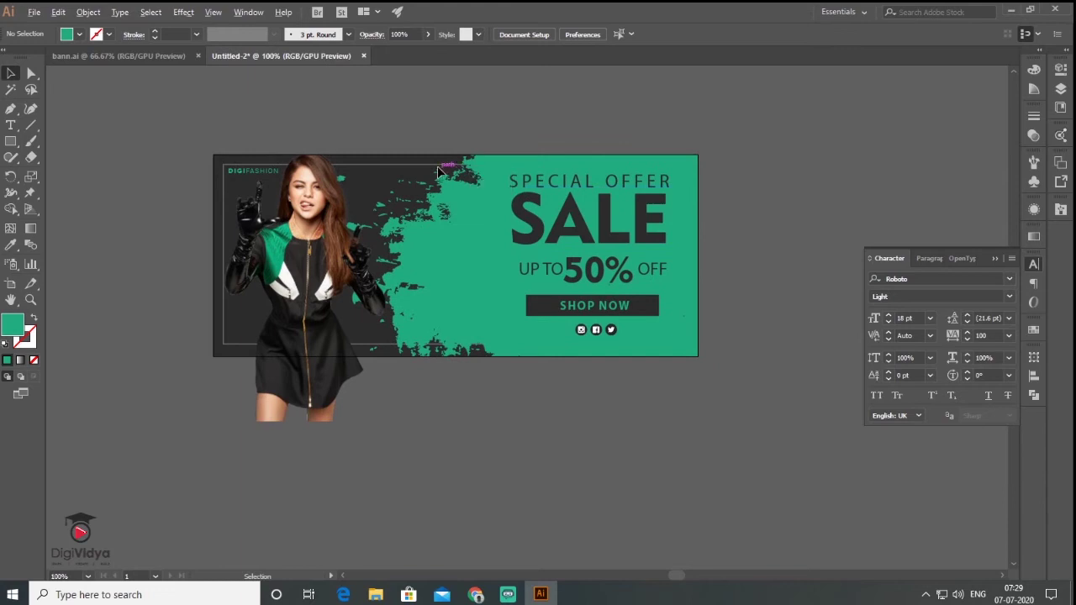
Step: Create a new blank artboard from the Artboards panel
key("ctrl+minus")
left_click_drag(652, 209, 662, 198)
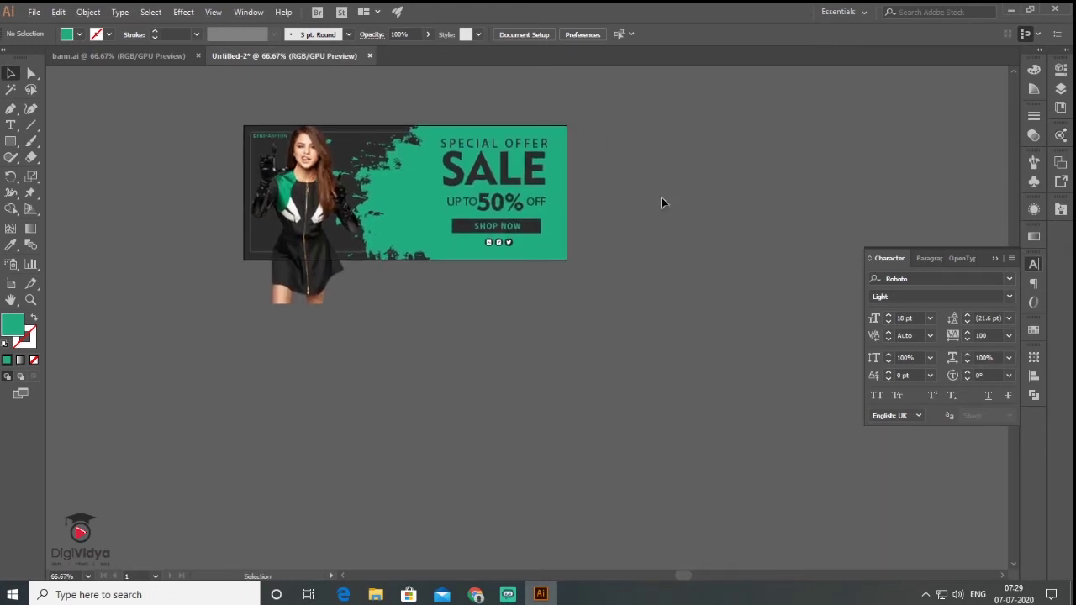
left_click(1059, 170)
left_click(1007, 282)
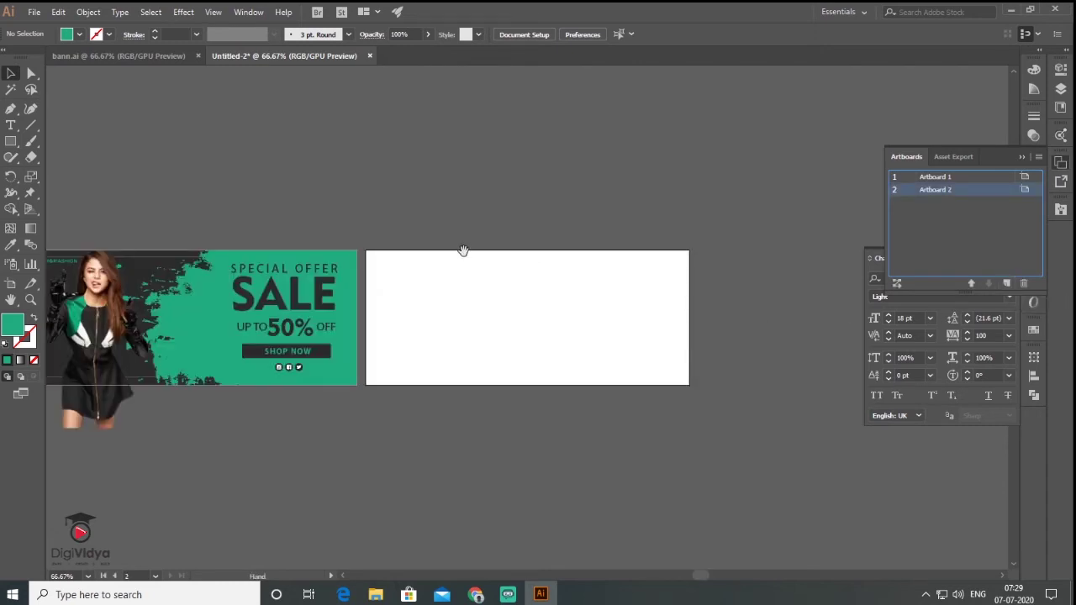
Step: Move Artboard 2 to sit directly below the green banner
left_click_drag(462, 252, 548, 122)
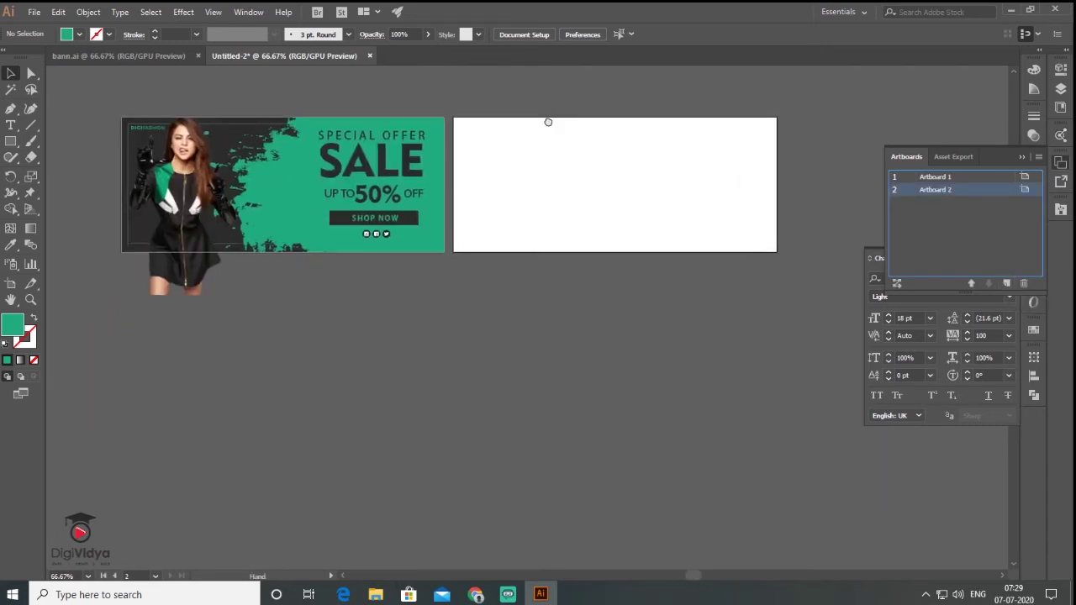
left_click(14, 288)
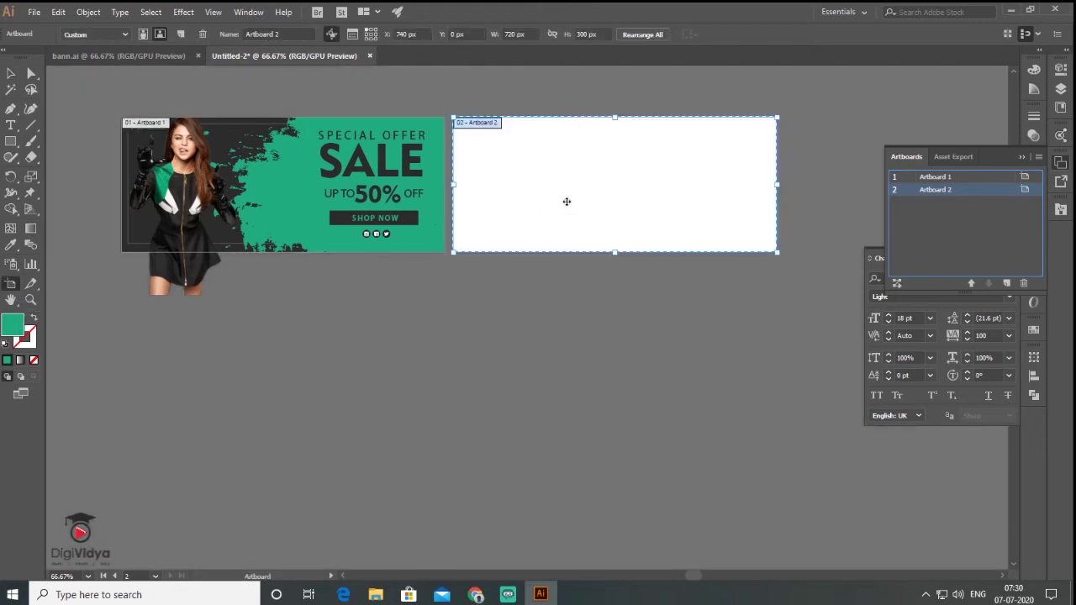
mouse_move(646, 169)
left_mouse_down()
mouse_move(296, 342)
mouse_move(313, 351)
left_mouse_up()
key("Escape")
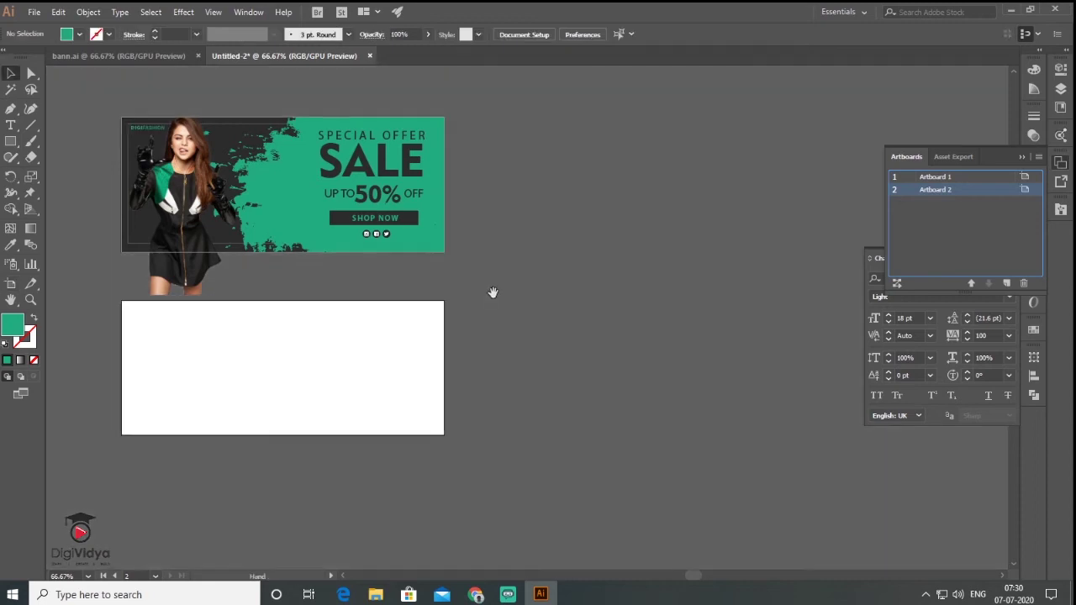
left_click_drag(493, 291, 577, 272)
Step: Place the shopping woman photo onto the canvas
left_click(33, 12)
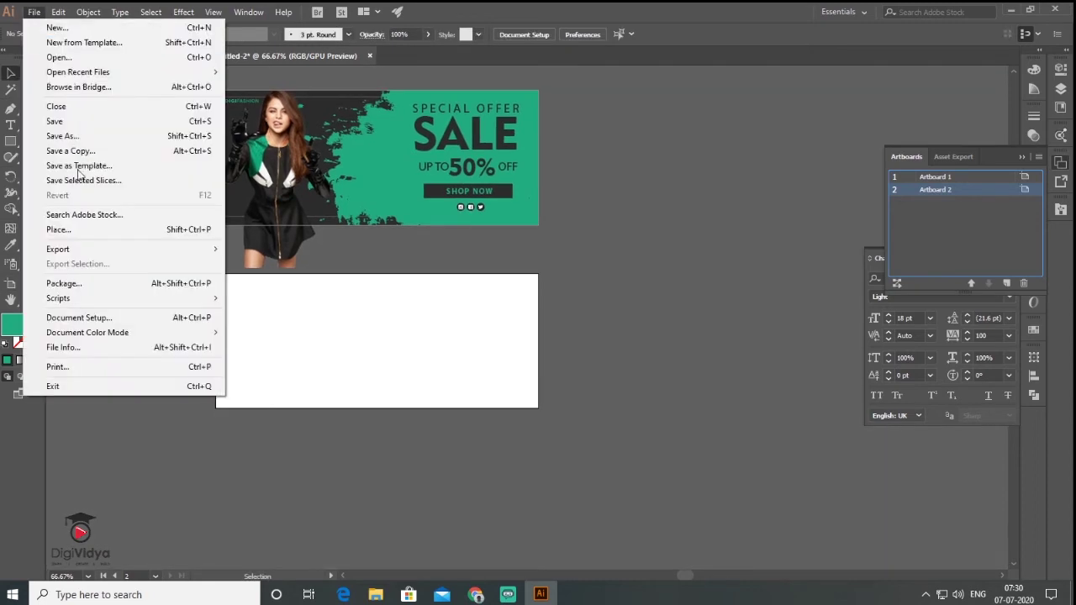
left_click(50, 228)
left_click(740, 473)
left_click(189, 250)
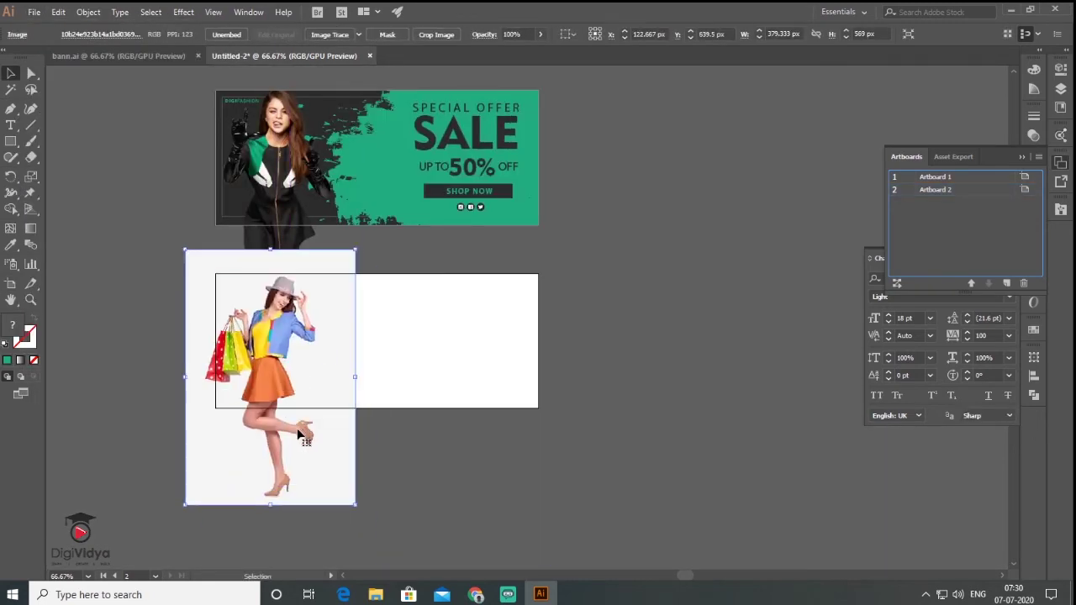
Step: Copy the green splash down onto the second artboard and send the photo behind it
left_click(527, 219)
left_click_drag(526, 168, 528, 401)
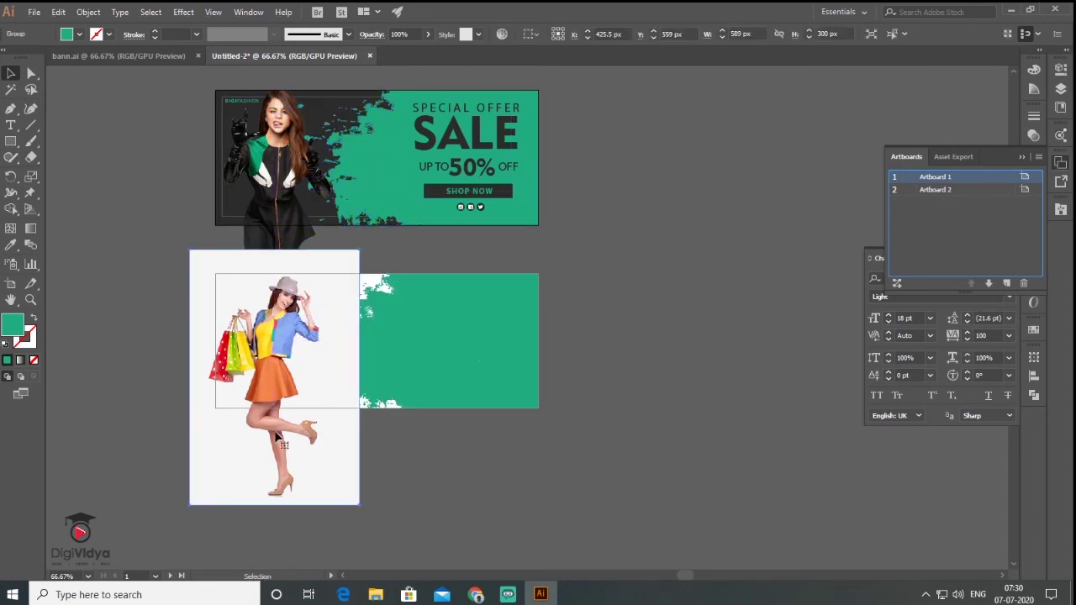
right_click(275, 430)
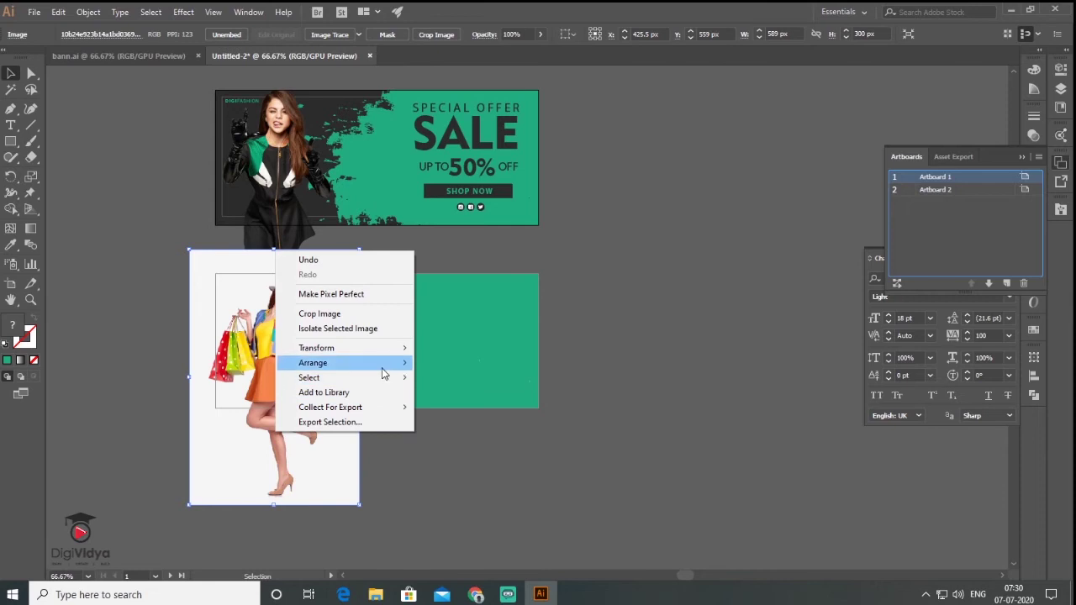
left_click(469, 407)
left_click(451, 424)
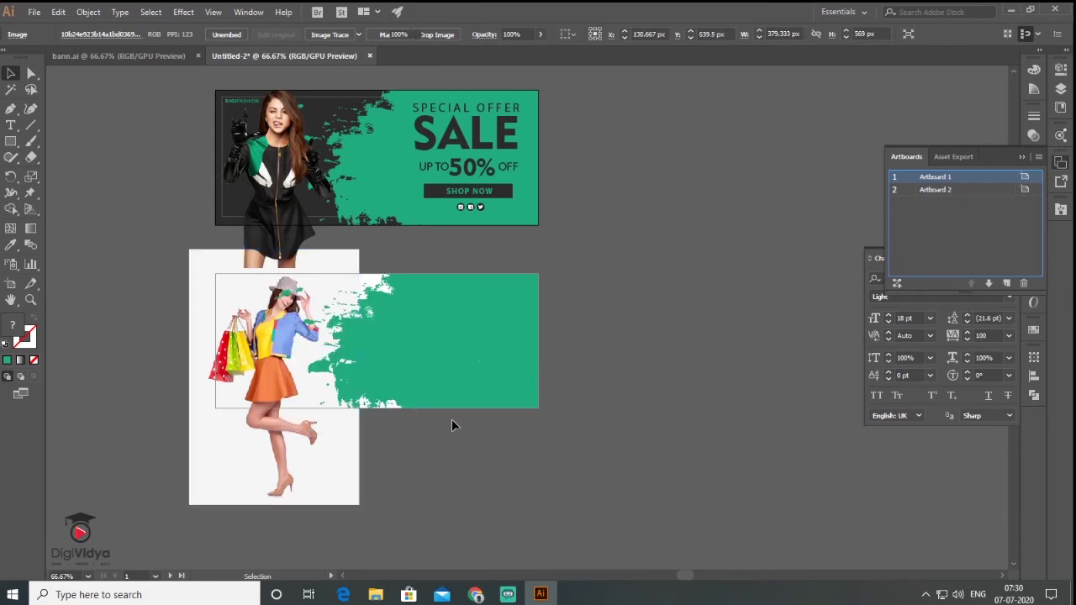
scroll(456, 391, "left", 2)
scroll(431, 383, "up", 1)
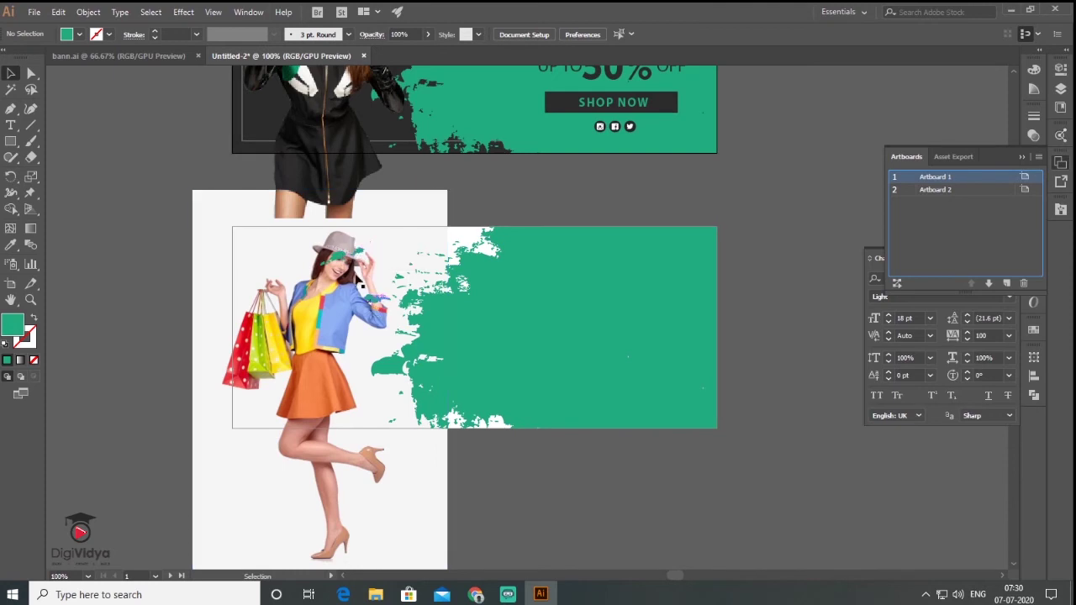
Step: Ungroup the copied splash into its separate pieces
left_click(575, 303)
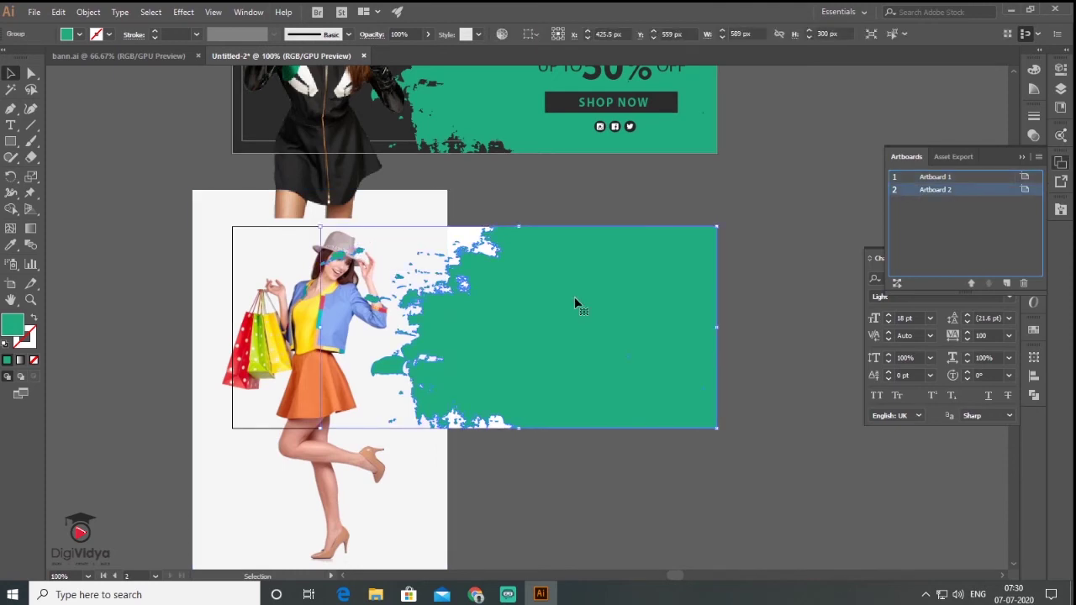
right_click(575, 303)
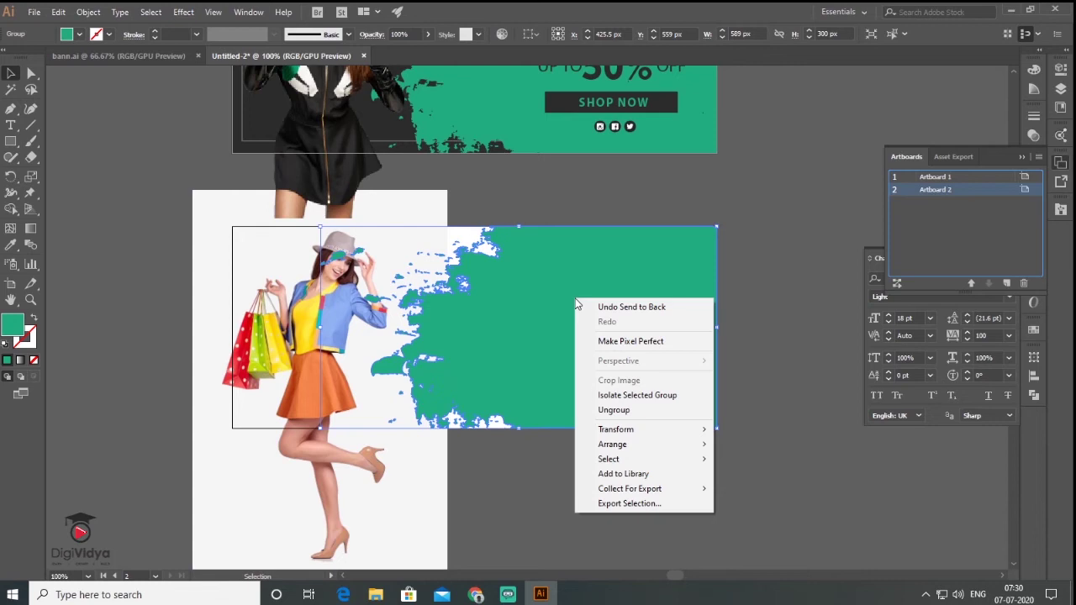
left_click(603, 410)
right_click(574, 306)
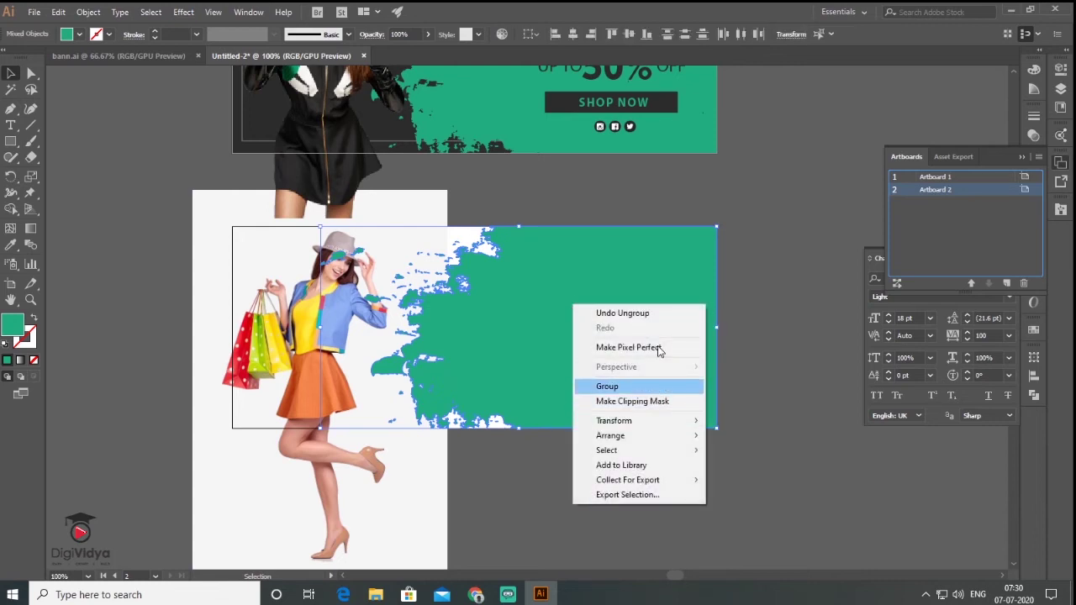
left_click(749, 286)
Step: Lasso-select the green fragments over the woman's hat and face, then select the splash paths
left_click(30, 89)
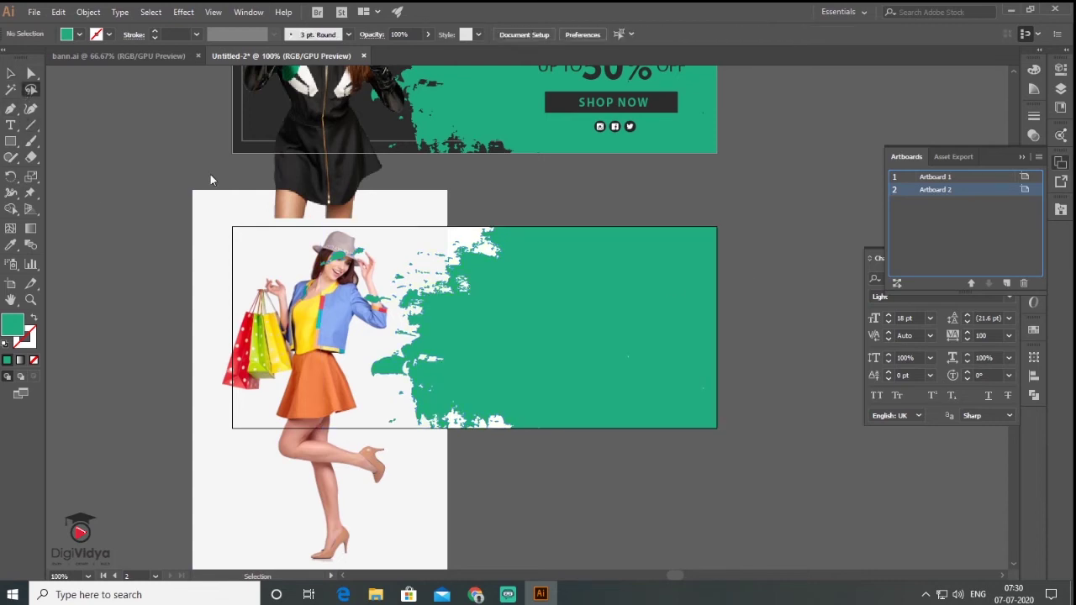
left_click_drag(302, 242, 381, 236)
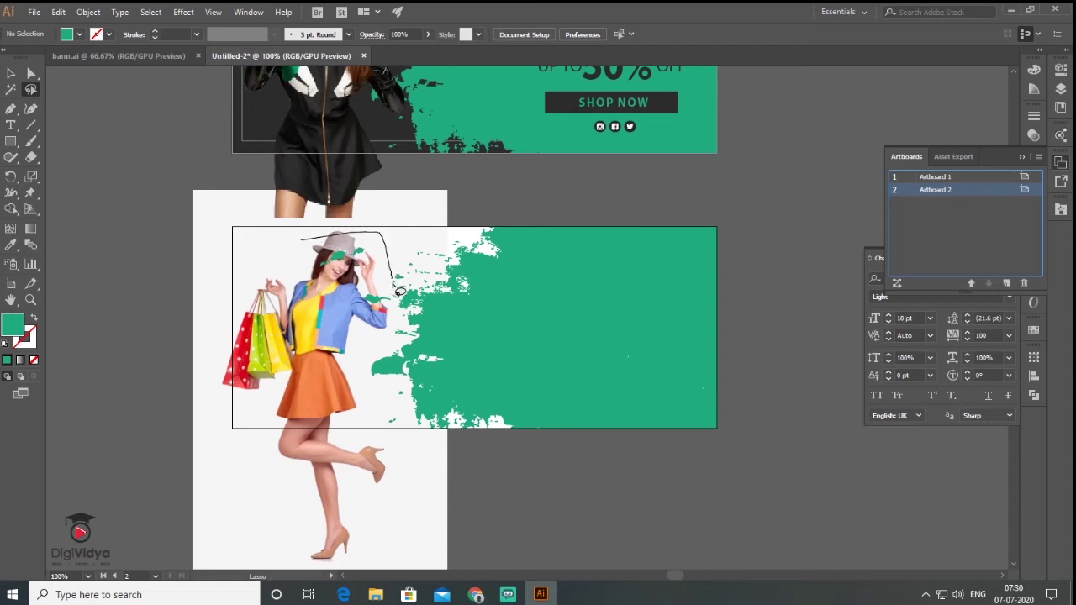
left_click_drag(395, 327, 286, 244)
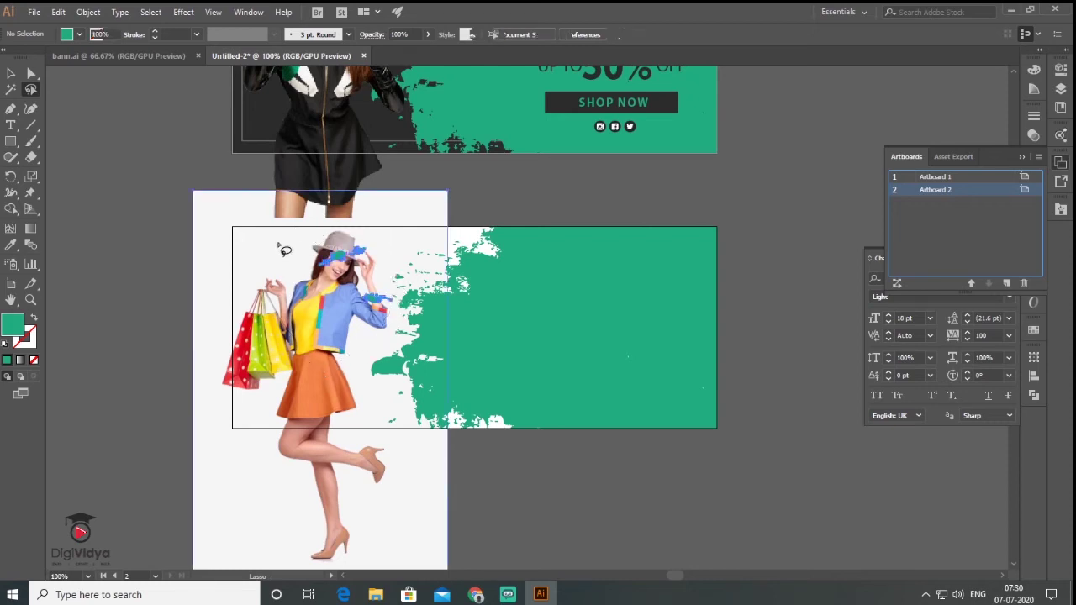
left_click(12, 74)
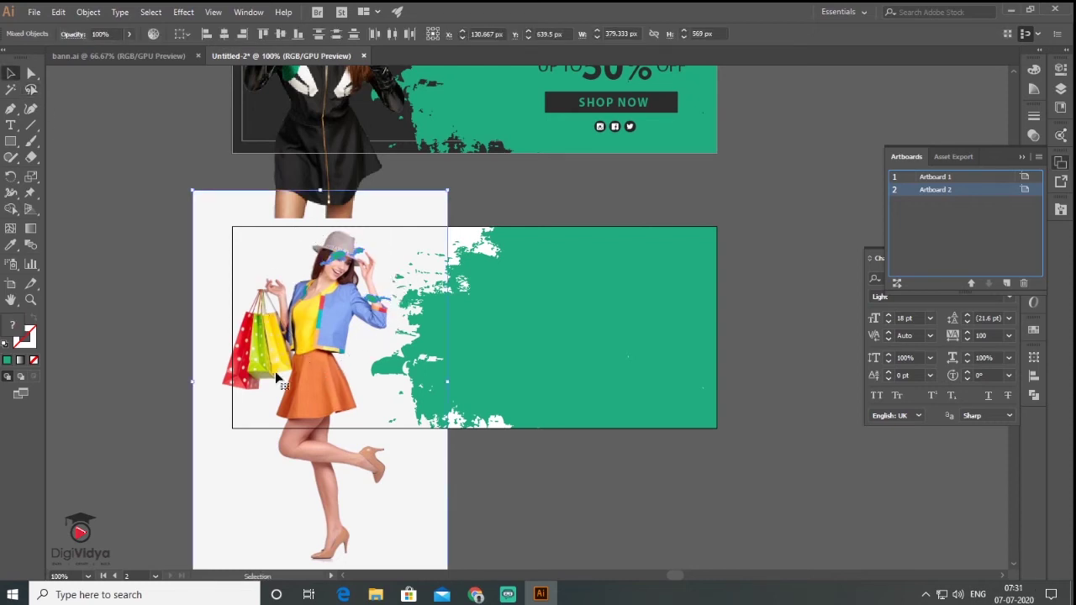
left_click(150, 285)
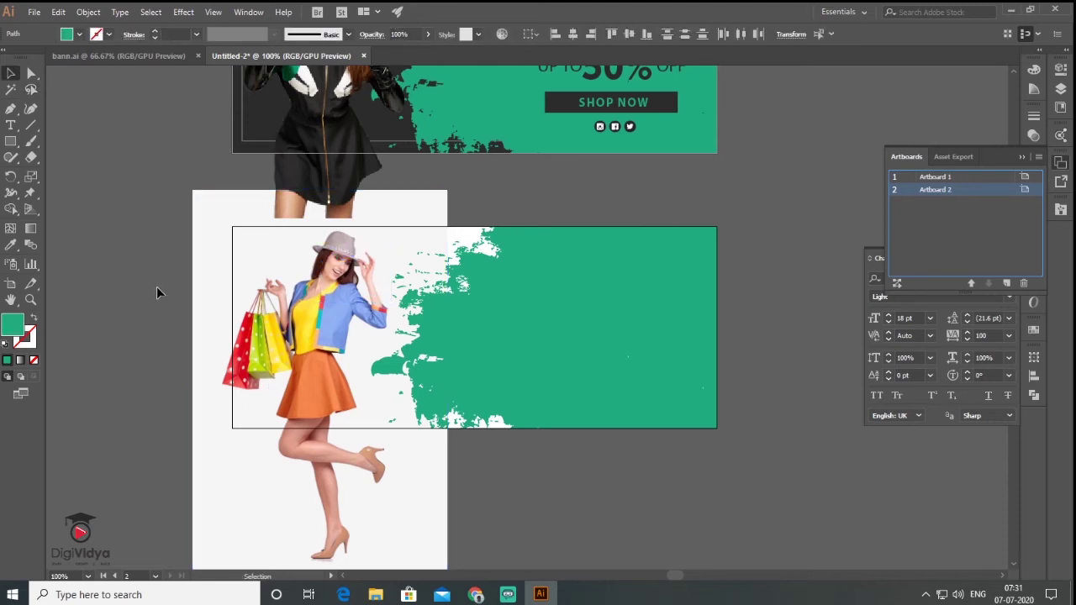
left_click(576, 339)
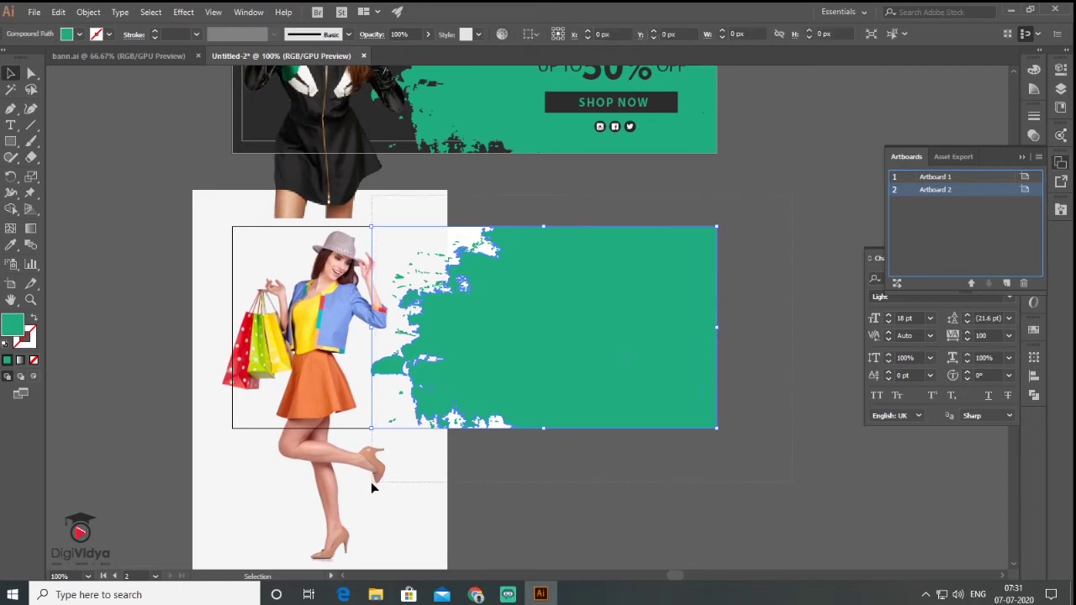
key("a")
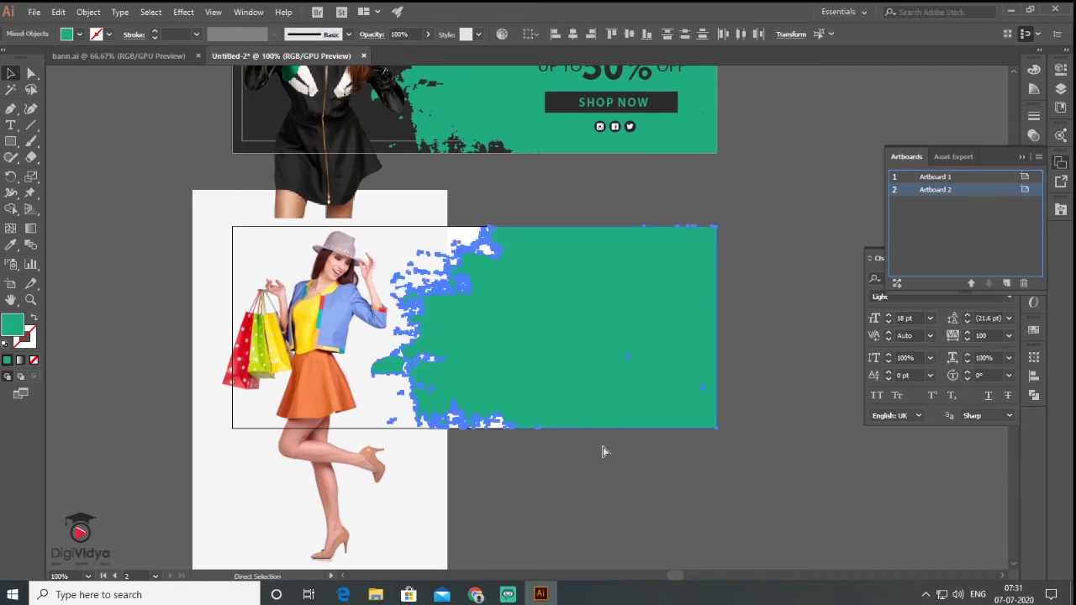
Step: Recolour the copied splash with the orange sampled from the woman's skirt
key("i")
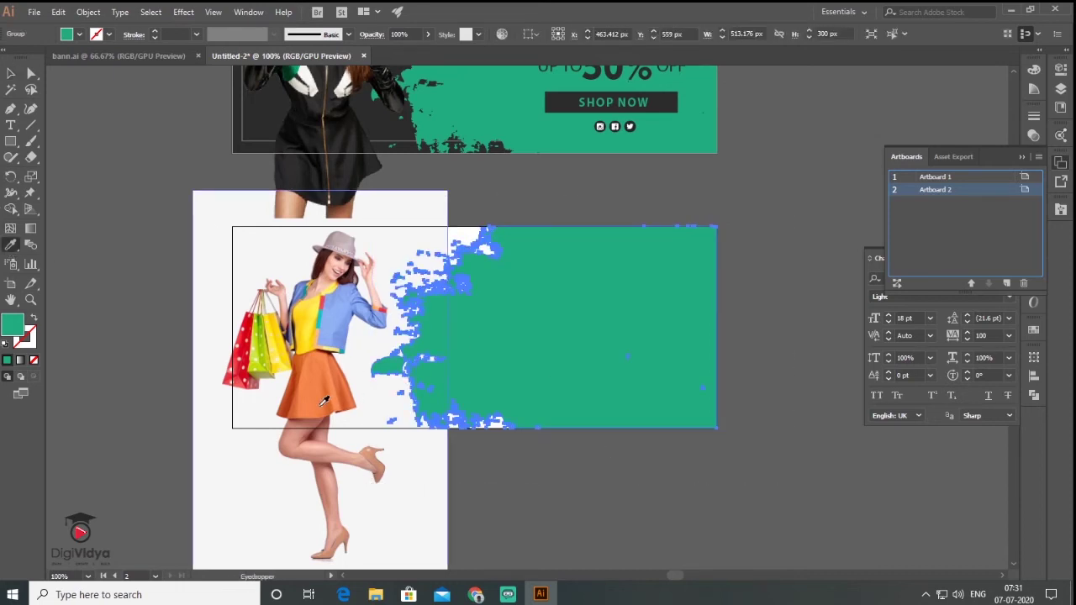
left_click(311, 395)
left_click(11, 73)
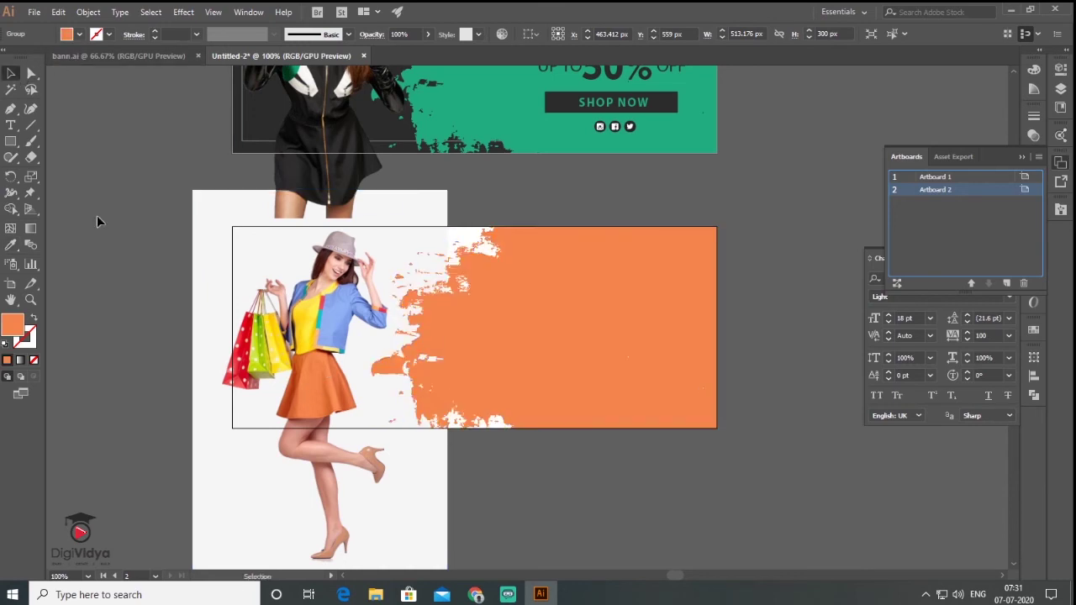
Step: Resize the shopping woman photo on the second banner
left_click_drag(371, 327, 345, 327)
left_click(396, 504)
left_click_drag(447, 190, 453, 182)
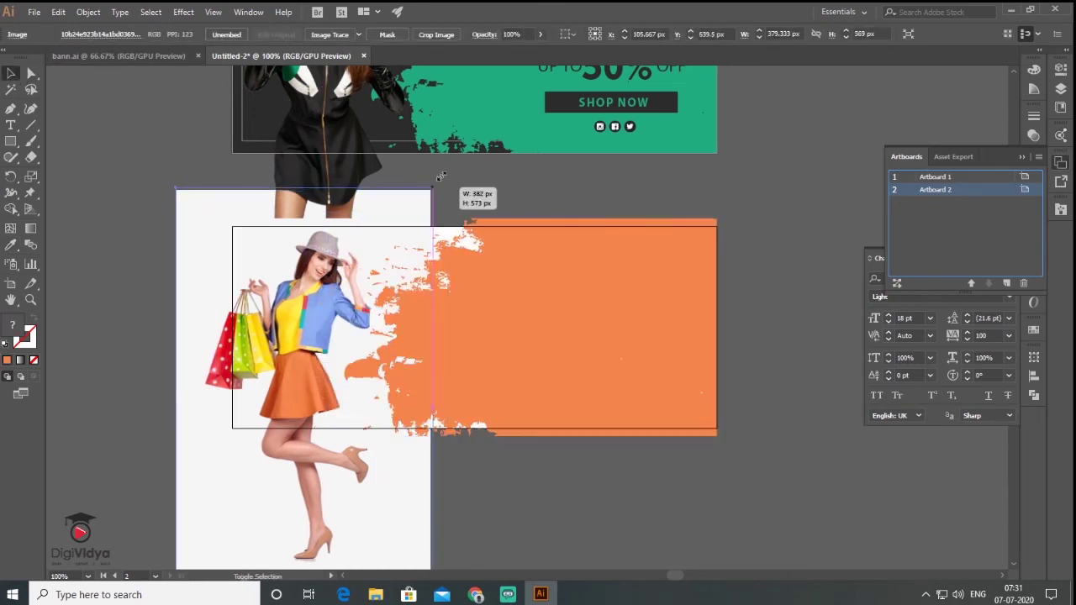
left_click_drag(452, 244, 258, 501)
left_click_drag(377, 228, 521, 428)
key("ctrl+z")
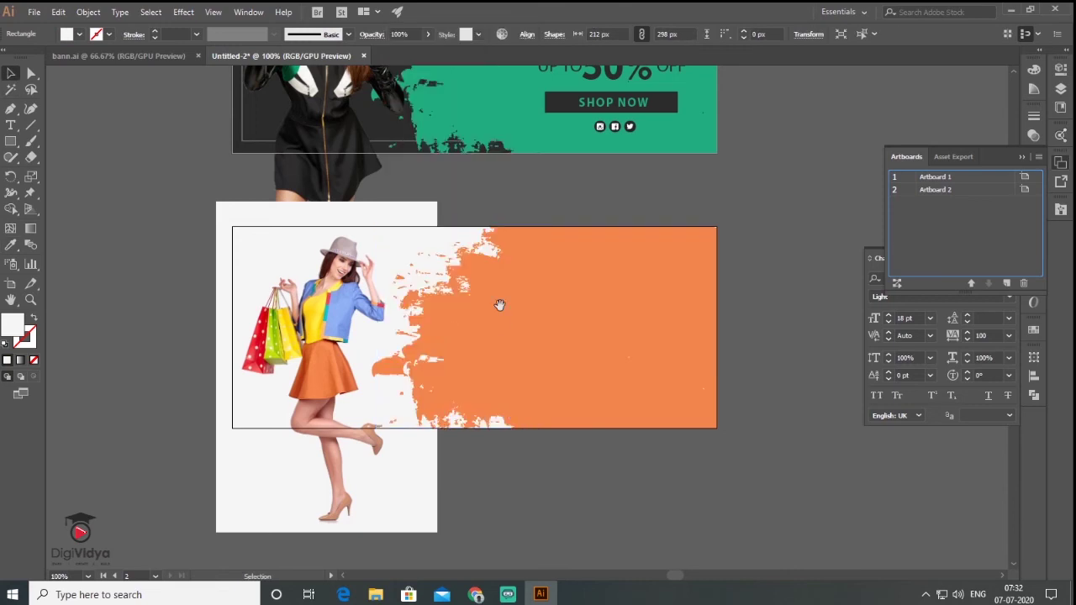
scroll(336, 353, "up", 1)
Step: Select all the artwork on the upper green banner
key("ctrl+alt+a")
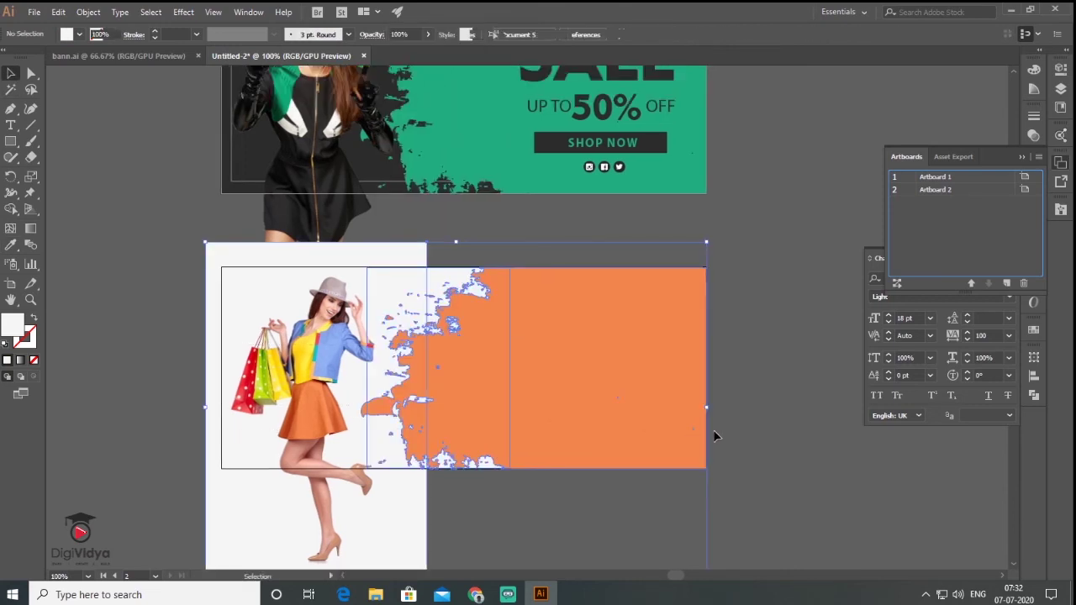
left_click(88, 12)
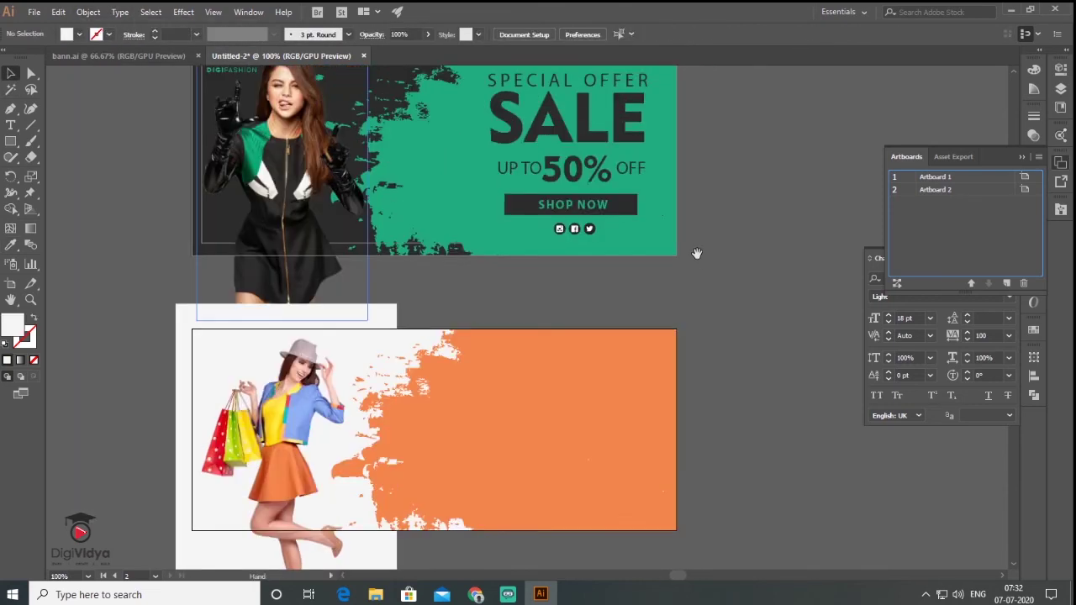
left_click_drag(727, 189, 689, 298)
key("ctrl+alt+a")
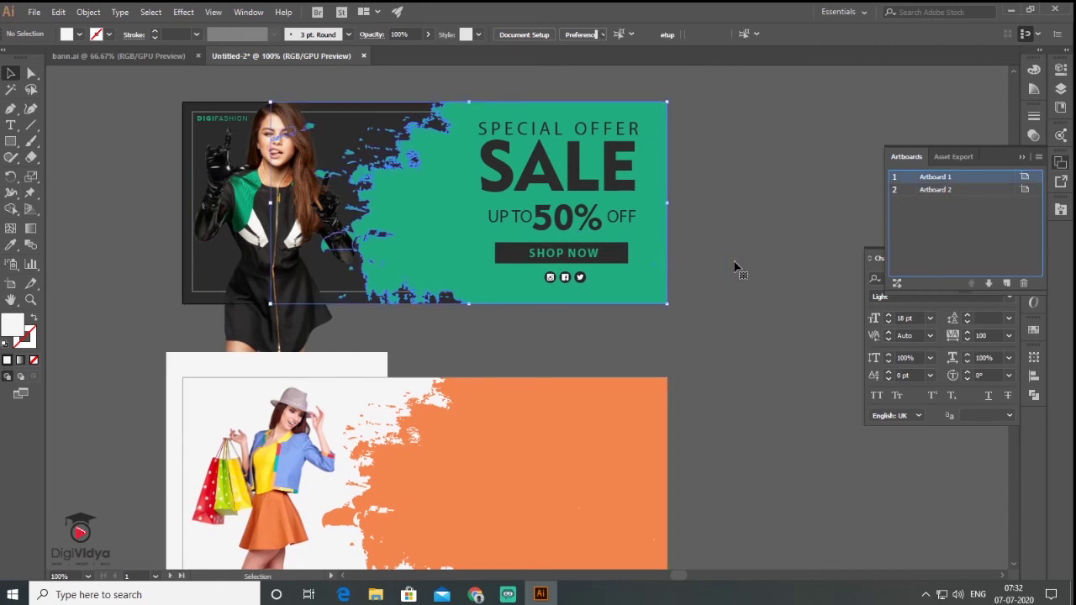
Step: Duplicate the green banner's sale text group and icons onto the orange banner, brought to front
left_click(735, 267)
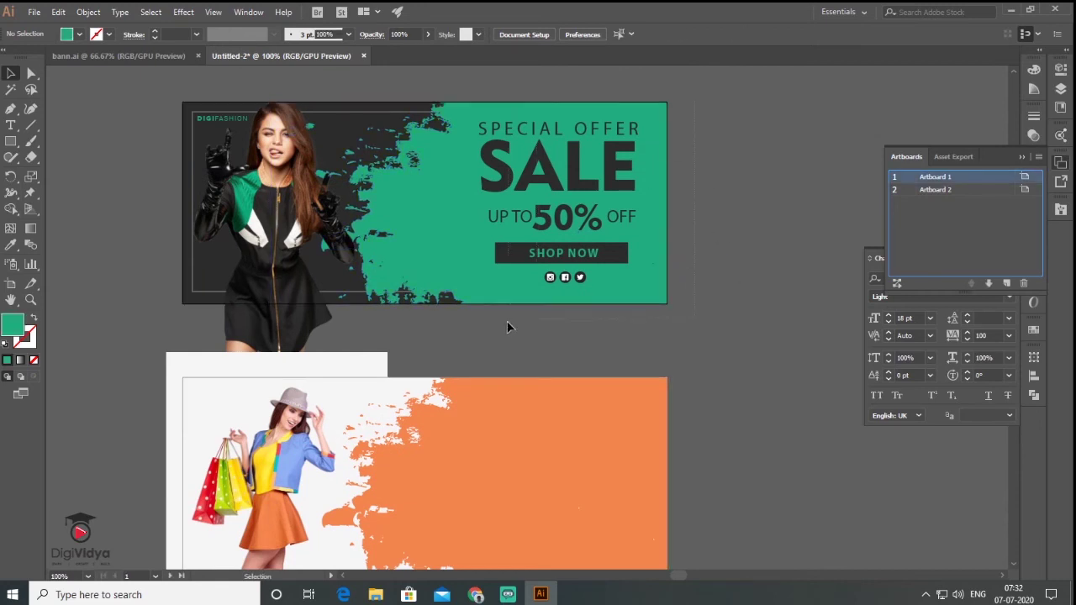
left_click(575, 237)
left_click_drag(577, 183, 563, 489)
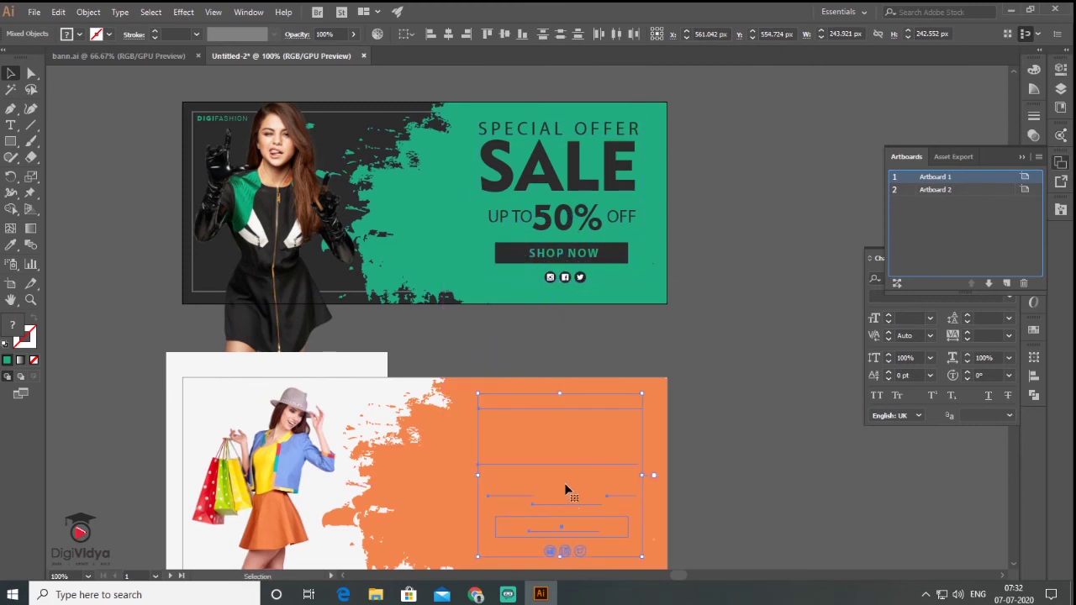
right_click(565, 489)
left_click(718, 415)
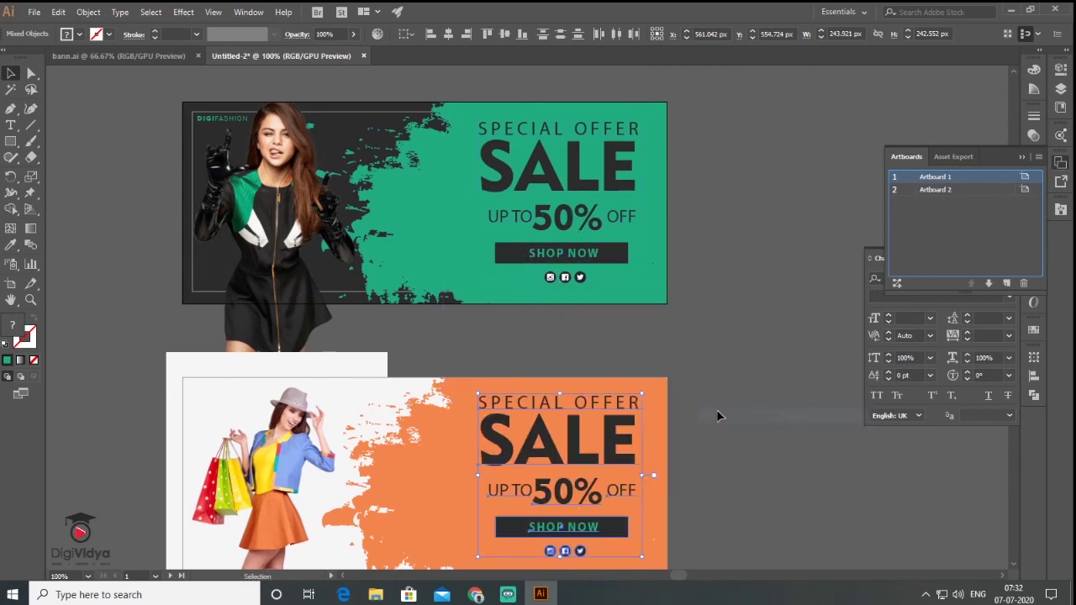
left_click(715, 368)
scroll(672, 406, "down", 3)
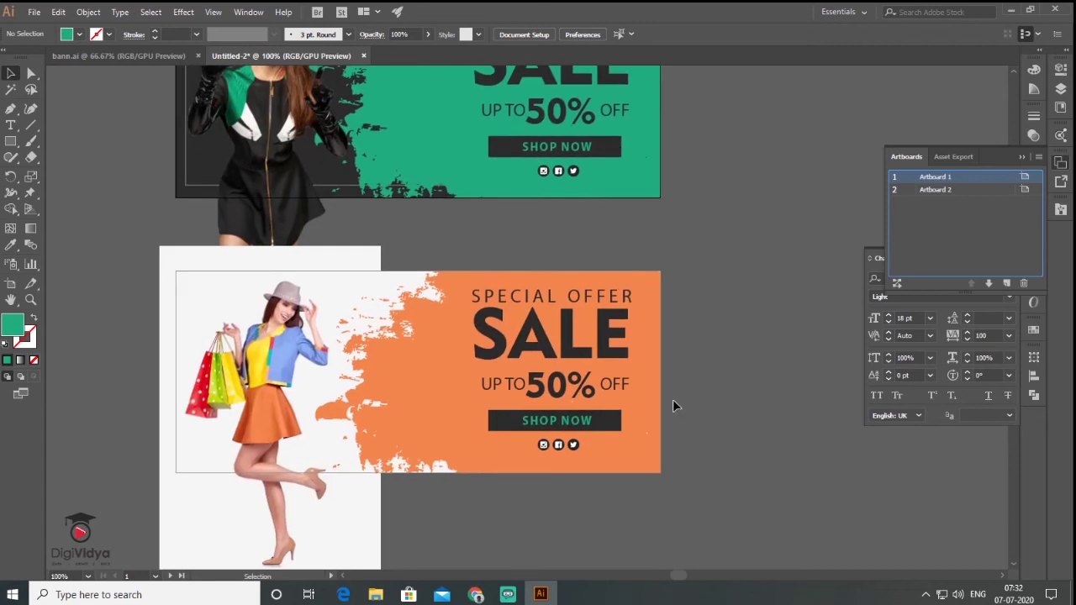
left_click(607, 357)
Step: Make the sale text and SHOP NOW button yellow with the Eyedropper
left_click(589, 307)
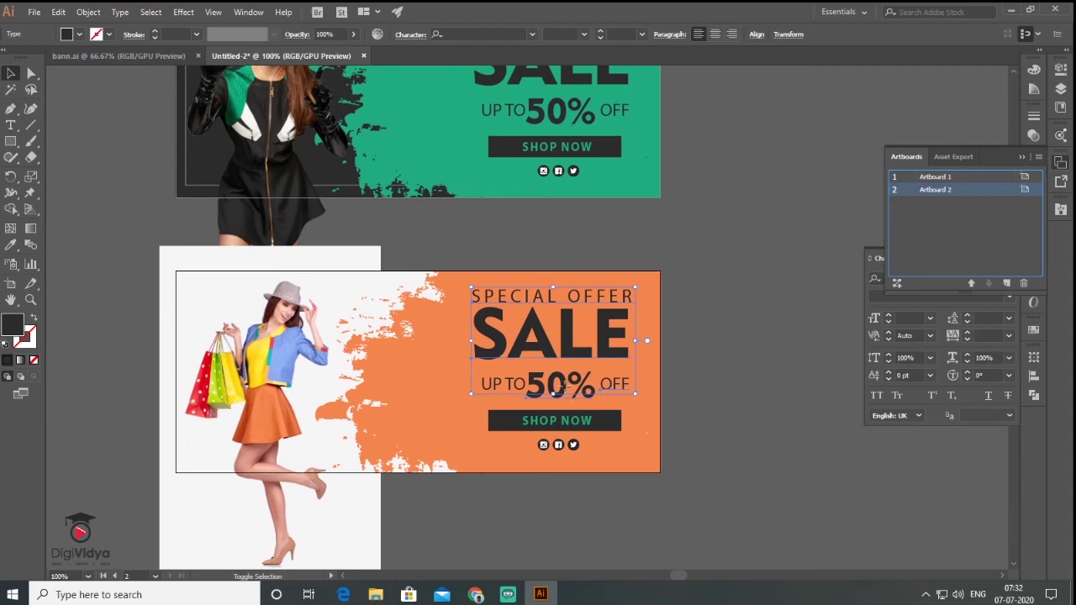
key("i")
left_click(554, 420)
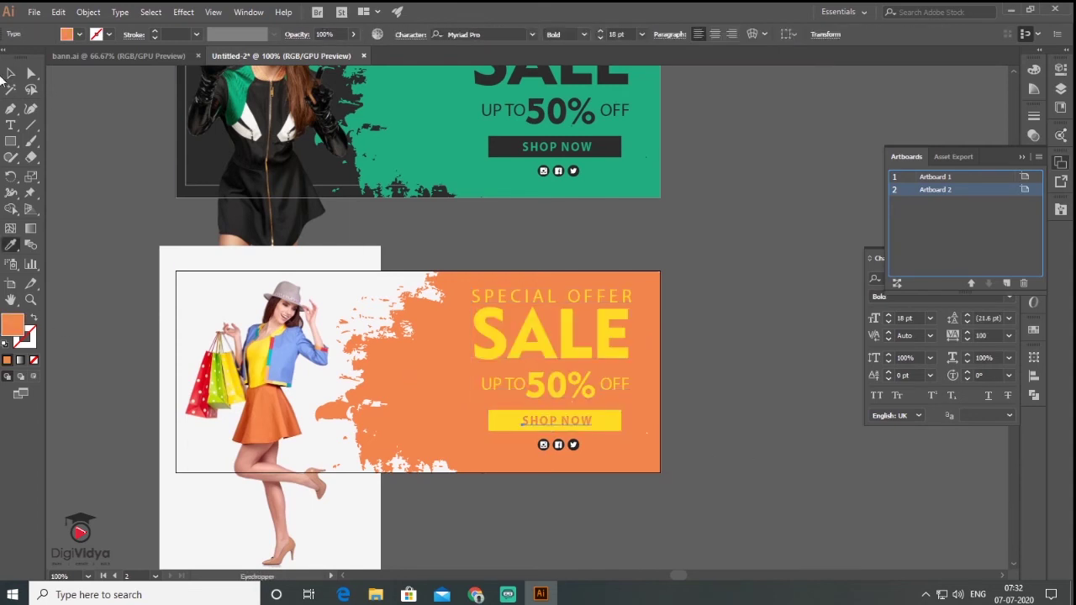
key("v")
scroll(571, 396, "up", 3)
Step: Colour the social icons yellow with orange symbols
left_click(571, 383)
right_click(613, 405)
key("Escape")
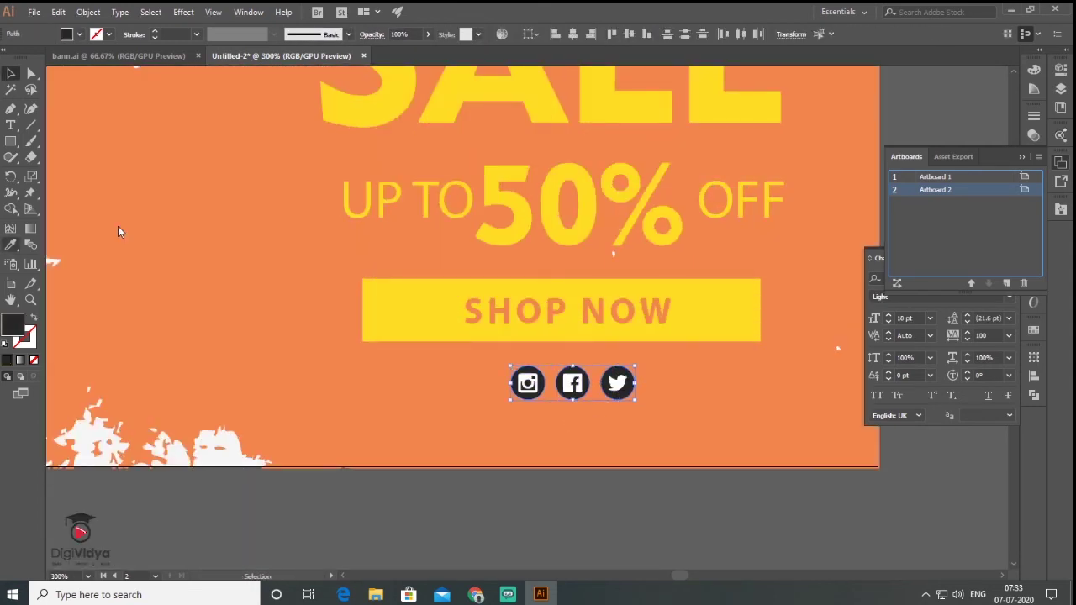
key("i")
left_click(563, 311)
left_click(588, 412)
key("ctrl+1")
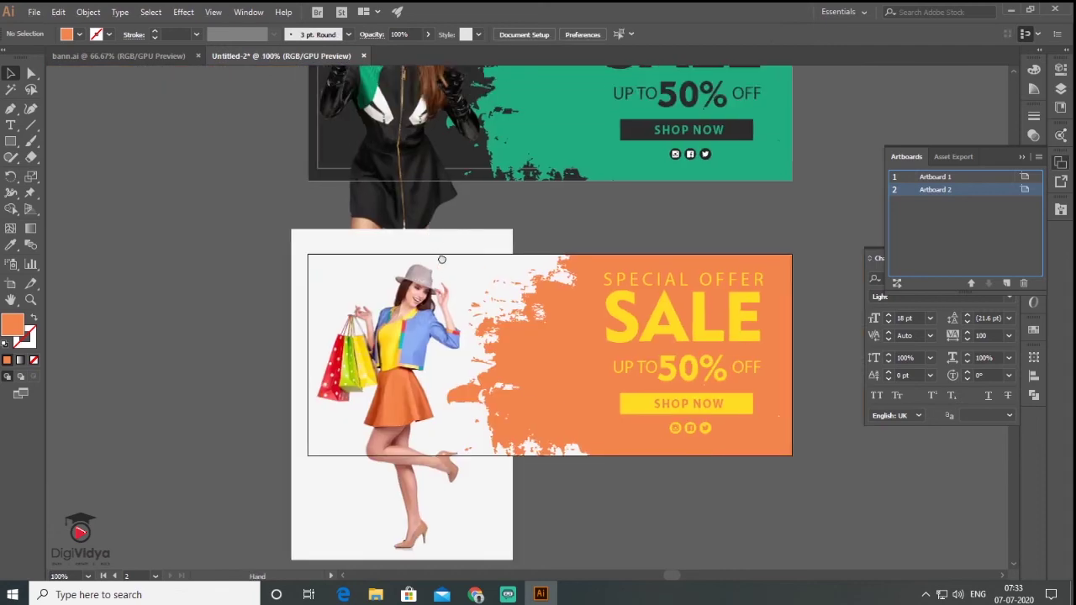
Step: Paste the DIGIFASHION wordmark in place on the orange banner, in front, coloured orange
left_click_drag(442, 260, 475, 377)
left_click(361, 84)
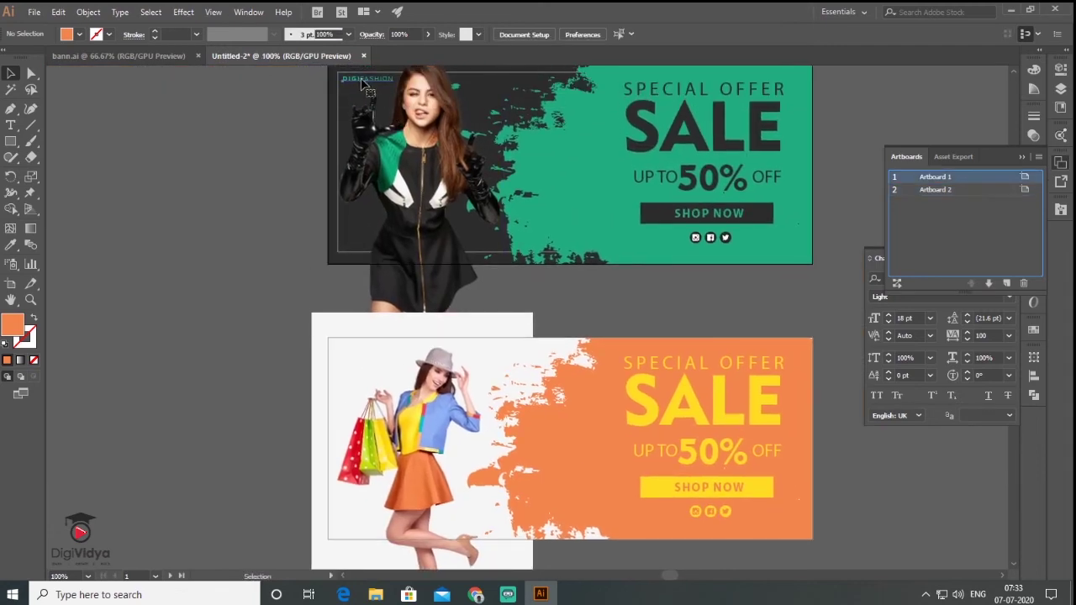
key("ctrl+alt+shift+v")
right_click(370, 355)
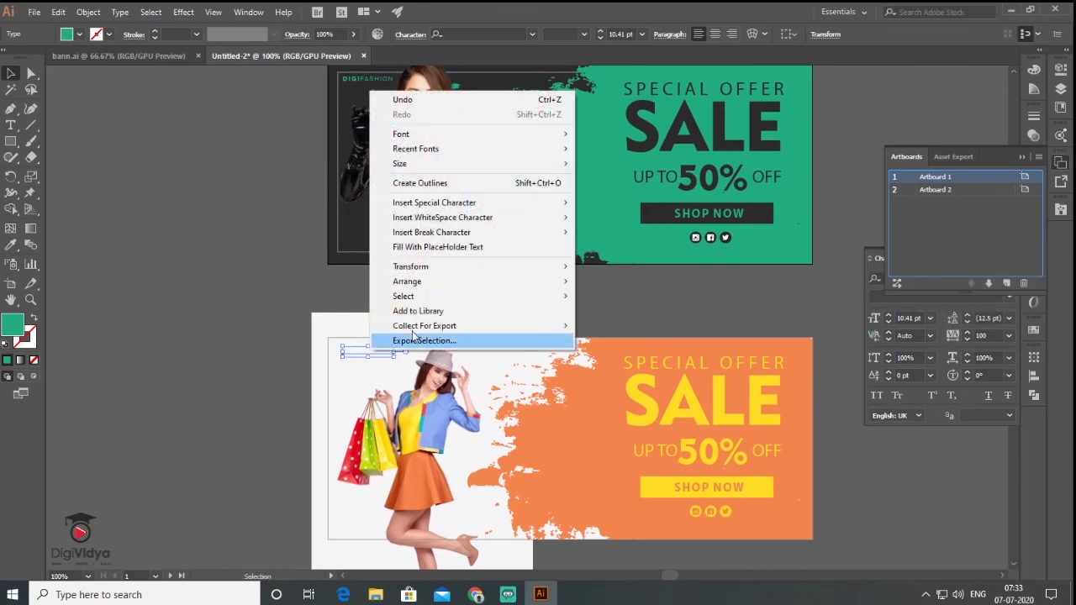
left_click(673, 281)
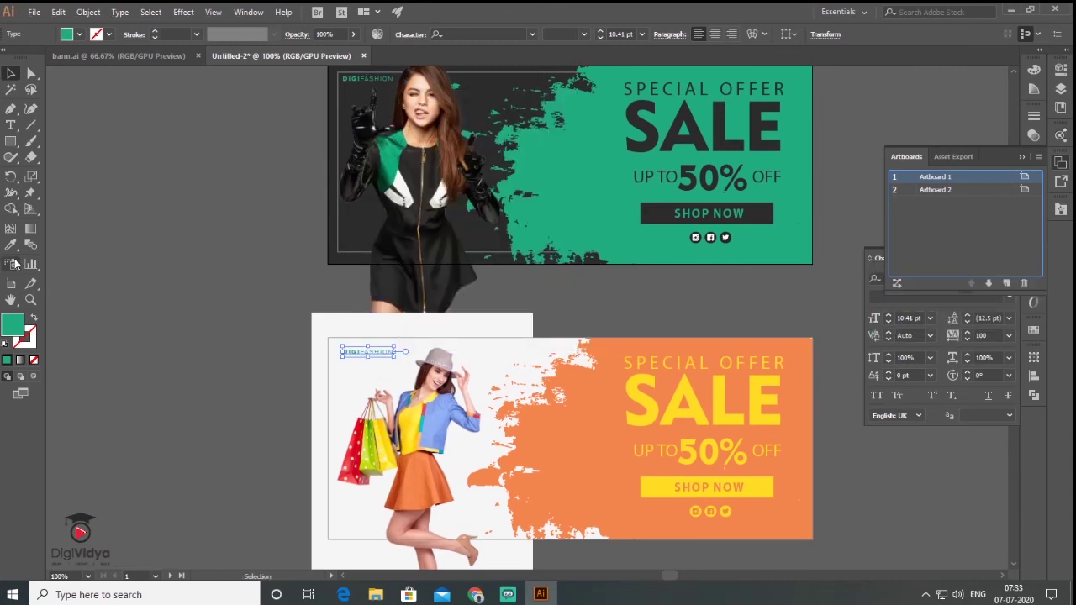
left_click(11, 244)
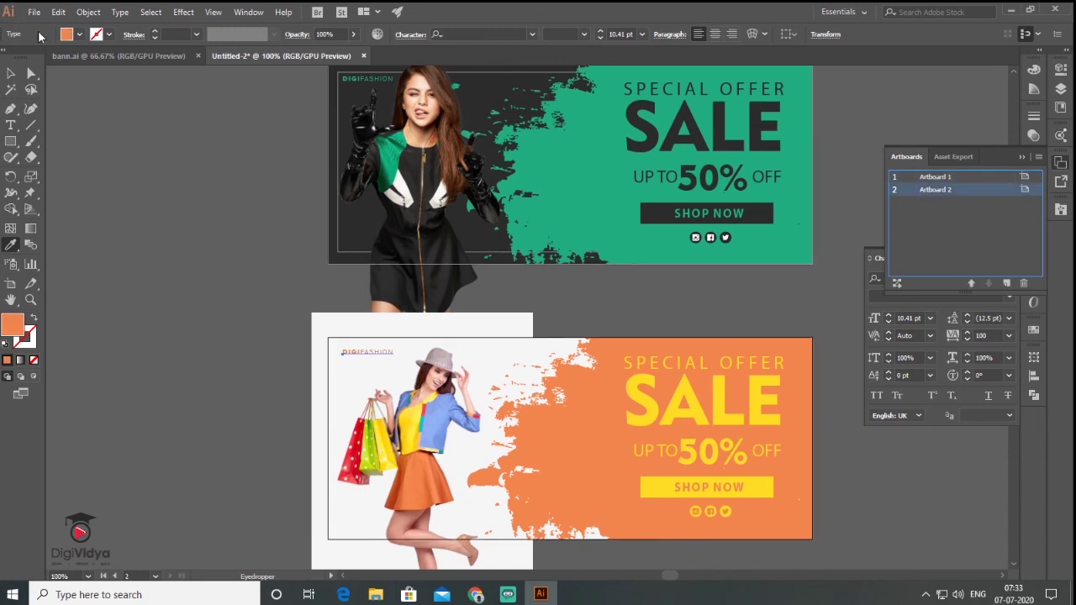
left_click(11, 75)
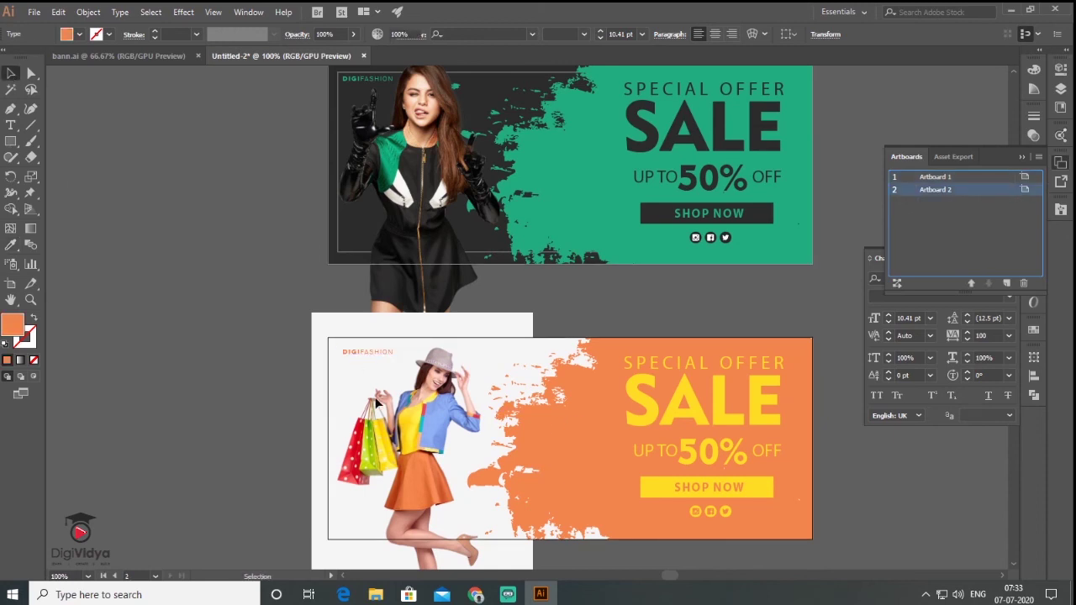
Step: Draw a frame rectangle over the orange banner
key("m")
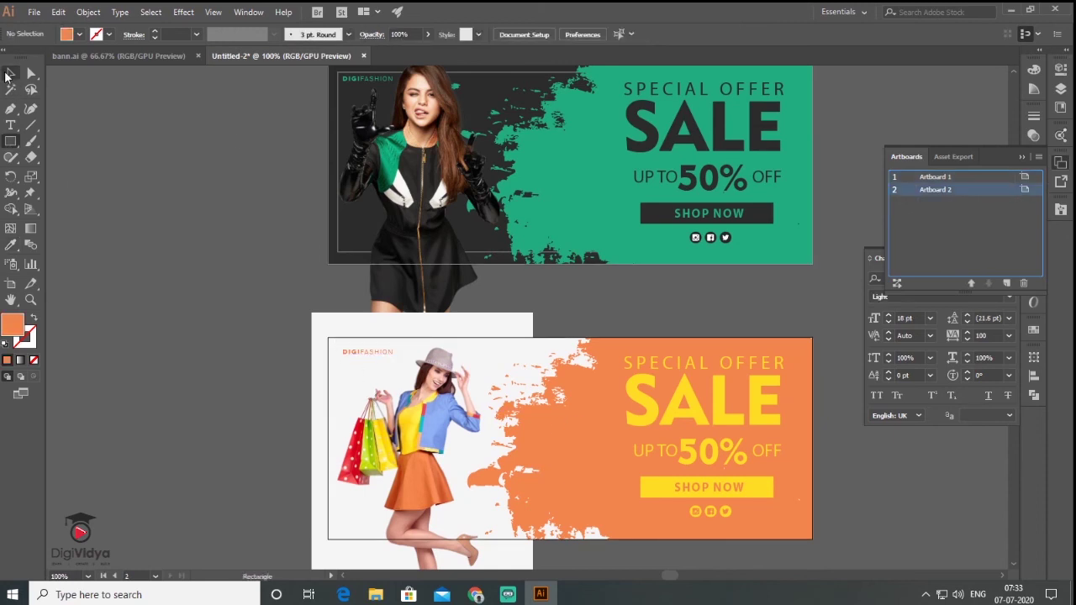
left_click_drag(338, 347, 773, 527)
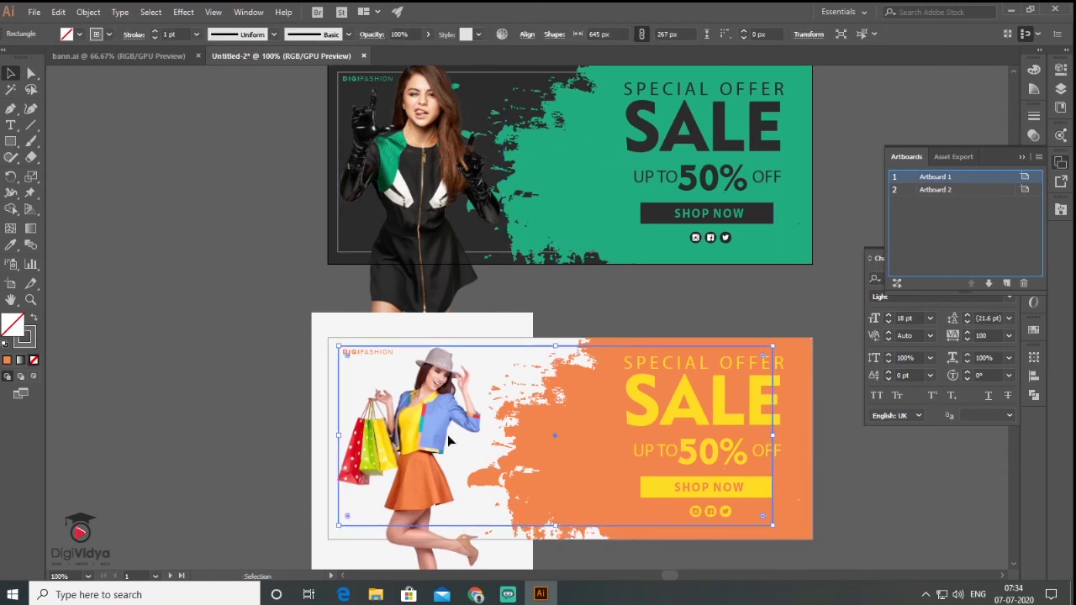
right_click(563, 348)
key("Escape")
key("a")
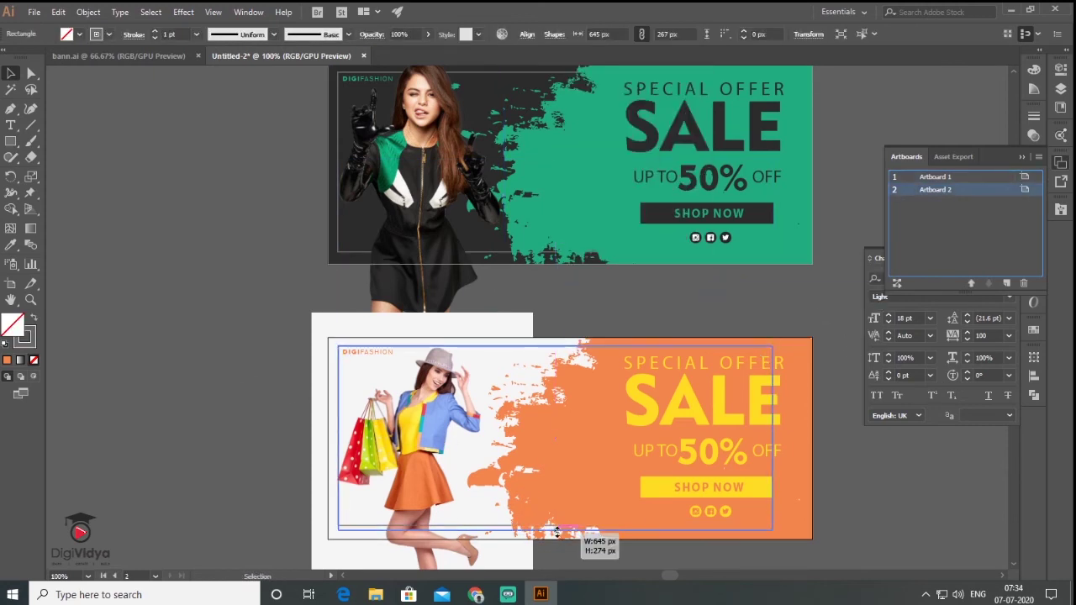
Step: Set the frame outline colour to grey 686868, replacing an initial 918300
double_click(24, 336)
type("918300")
key("Return")
double_click(24, 336)
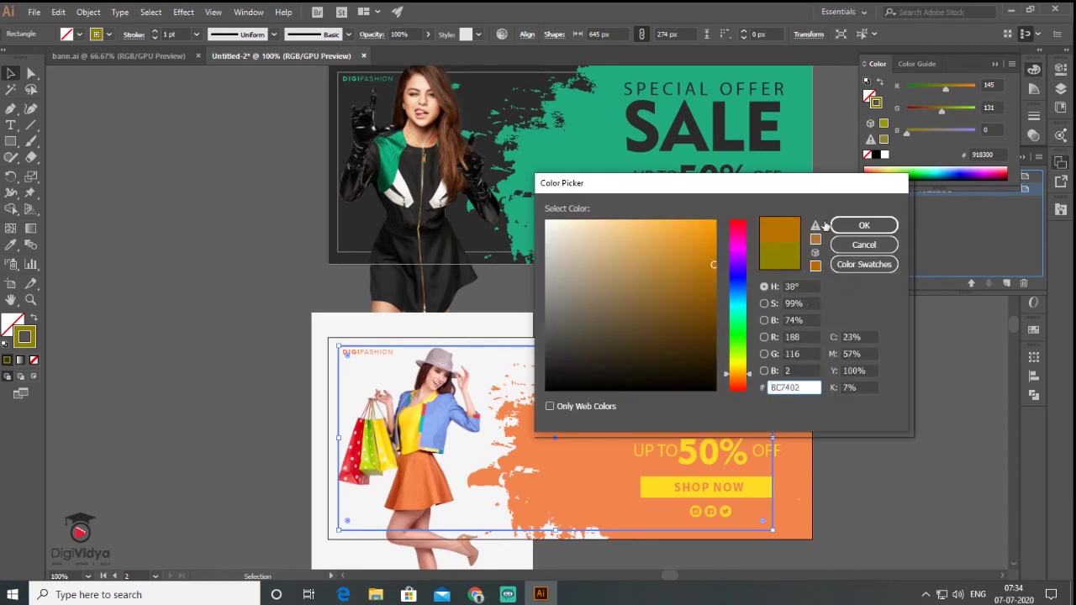
type("686868")
key("Return")
key("ctrl+shift+a")
key("ctrl+minus")
left_click_drag(670, 316, 613, 305)
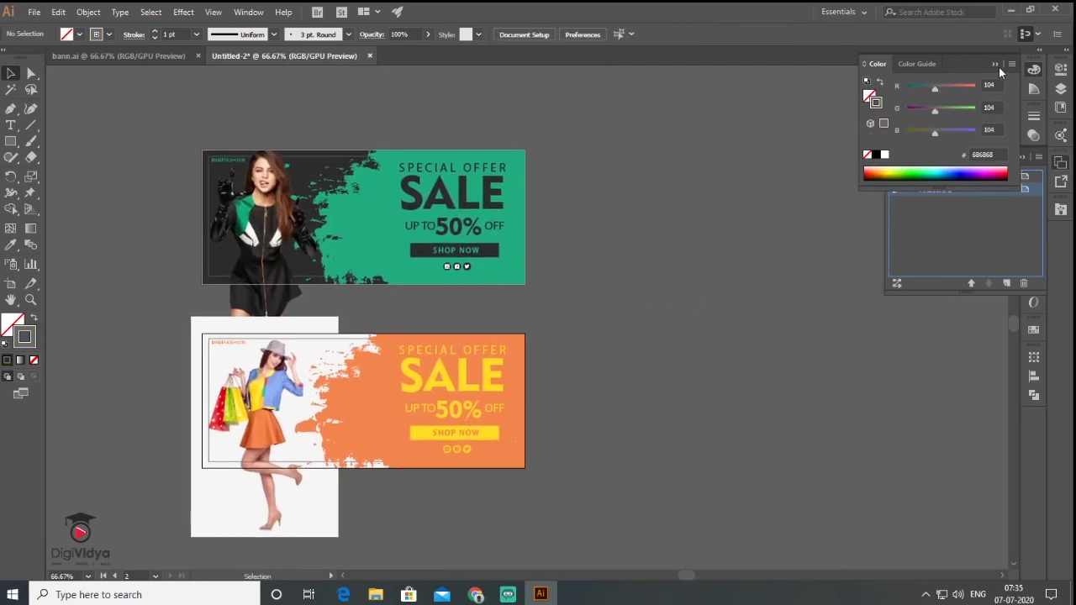
Step: Add a new artboard and size it to 300 px wide by 600 px tall
left_click(996, 65)
left_click(1005, 283)
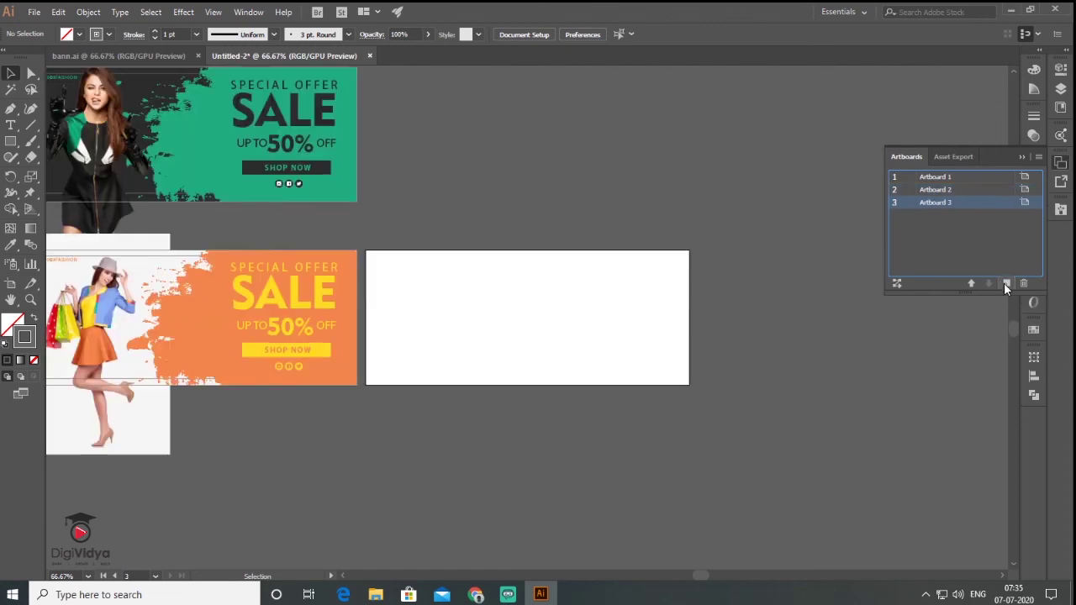
left_click(1024, 202)
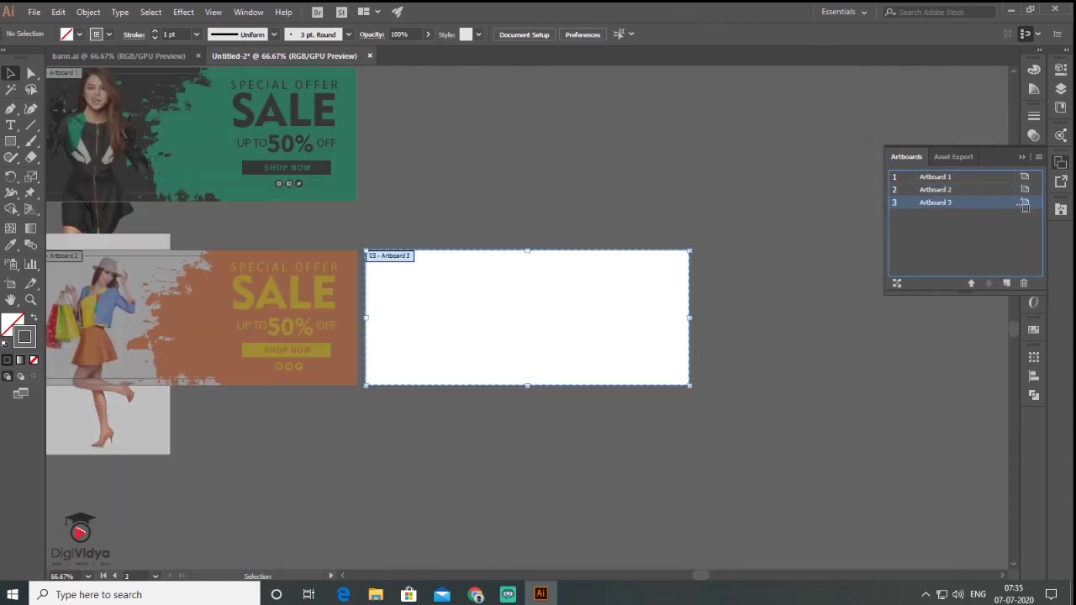
type("300")
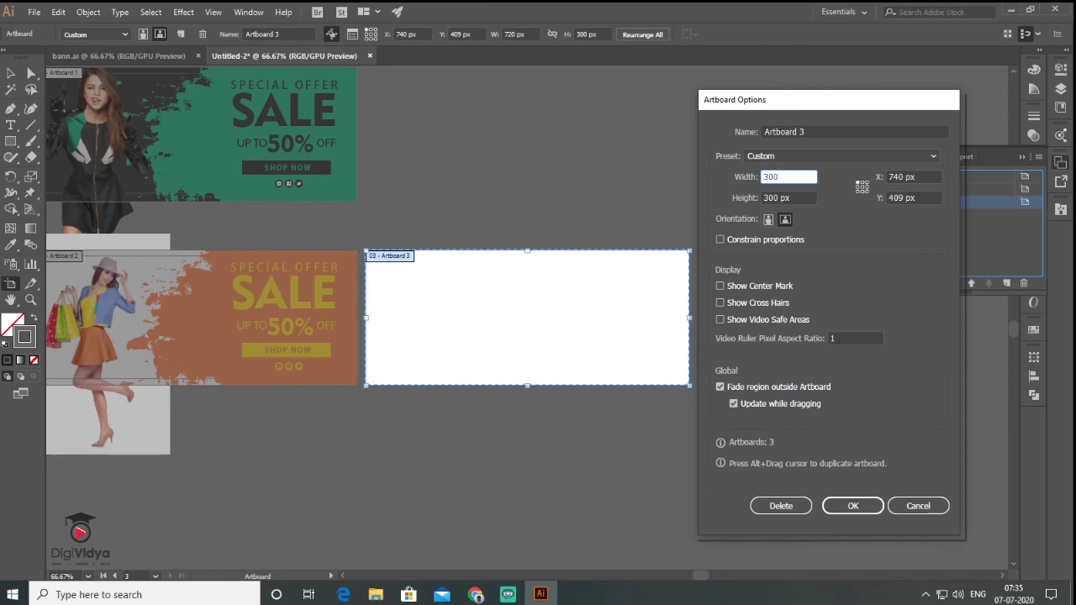
key("Tab")
type("6")
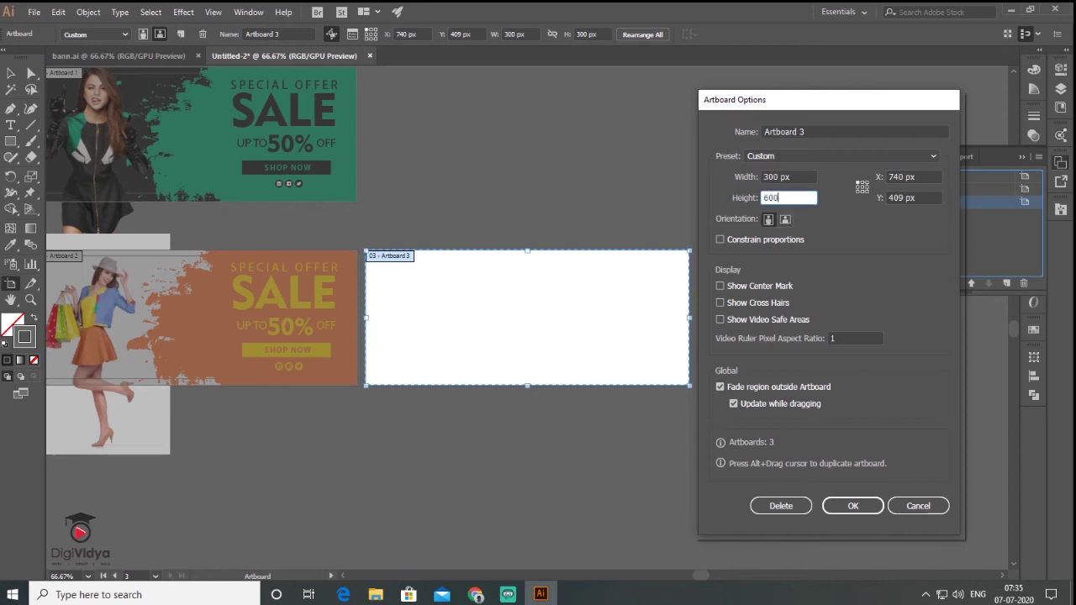
key("Tab")
key("Return")
Step: Move the tall artboard up beside the two finished banners
key("Escape")
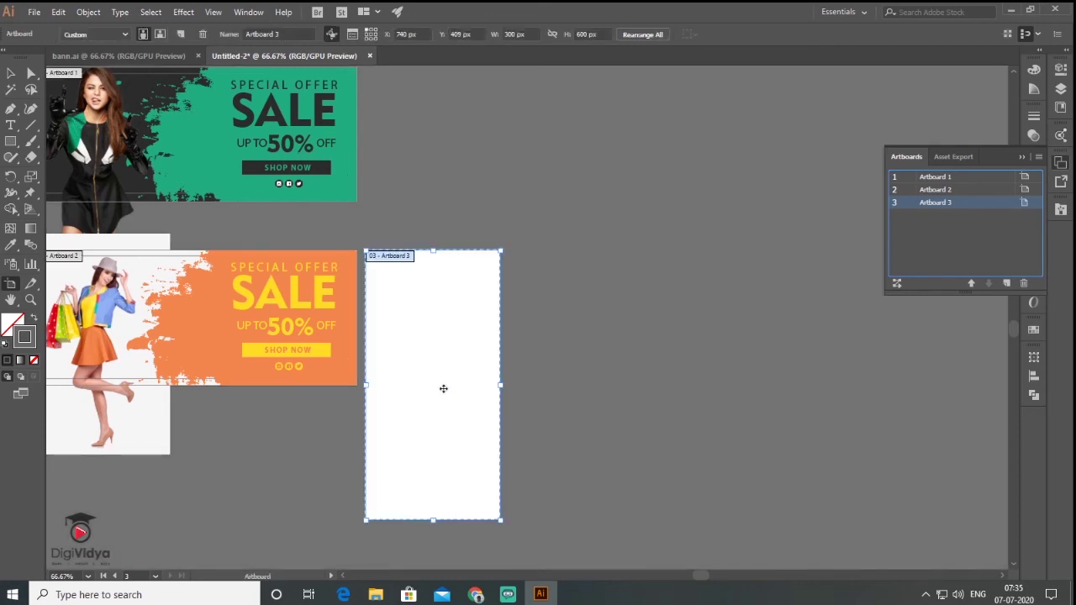
left_click_drag(441, 390, 462, 220)
left_click_drag(432, 394, 633, 489)
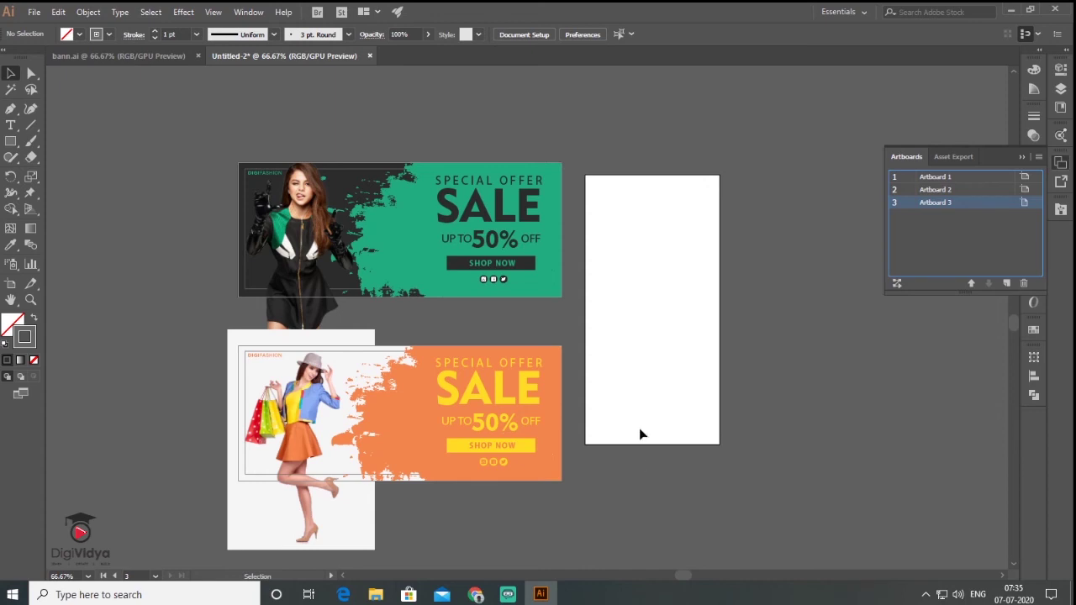
Step: Copy the orange splash, rotate it 270°, and fill the tall artboard's lower half with it
left_click(554, 478)
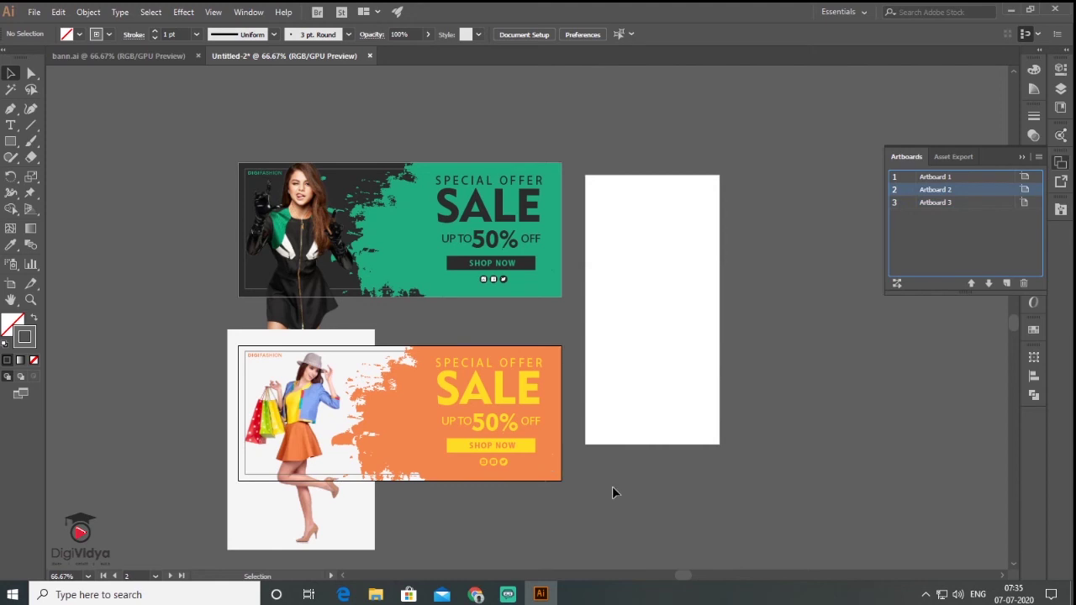
left_click_drag(361, 242, 685, 376)
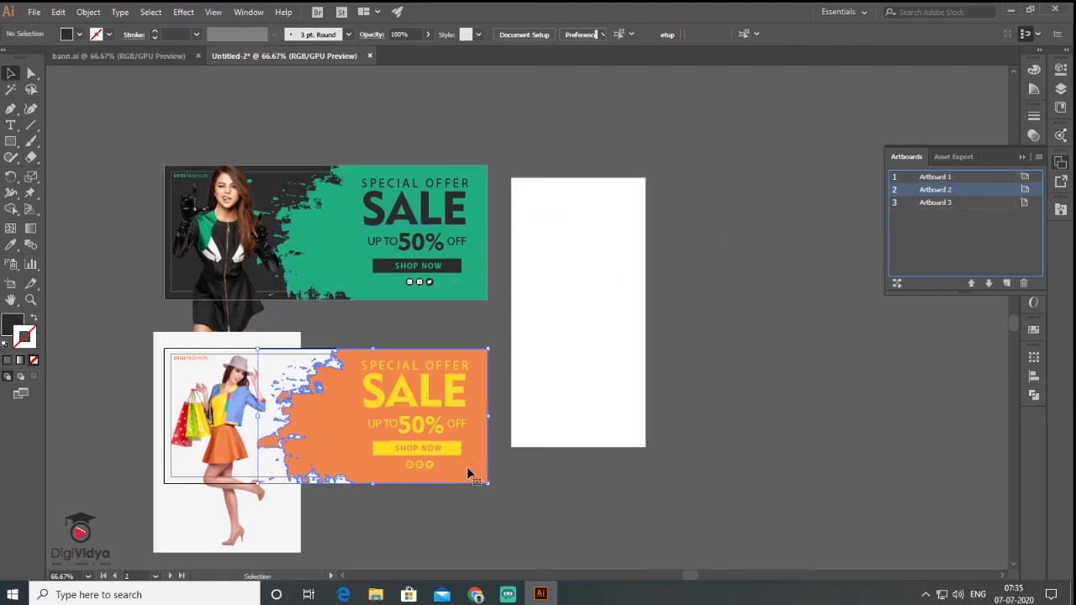
mouse_move(243, 477)
left_mouse_down()
mouse_move(718, 468)
mouse_move(723, 533)
left_mouse_up()
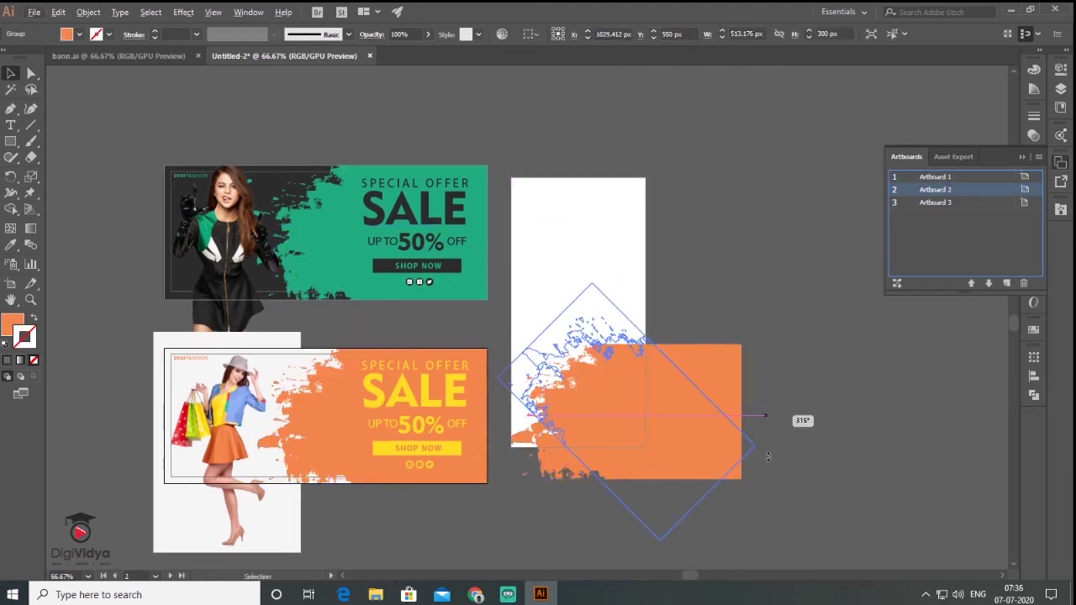
mouse_move(637, 497)
left_mouse_down()
mouse_move(580, 401)
mouse_move(533, 356)
left_mouse_up()
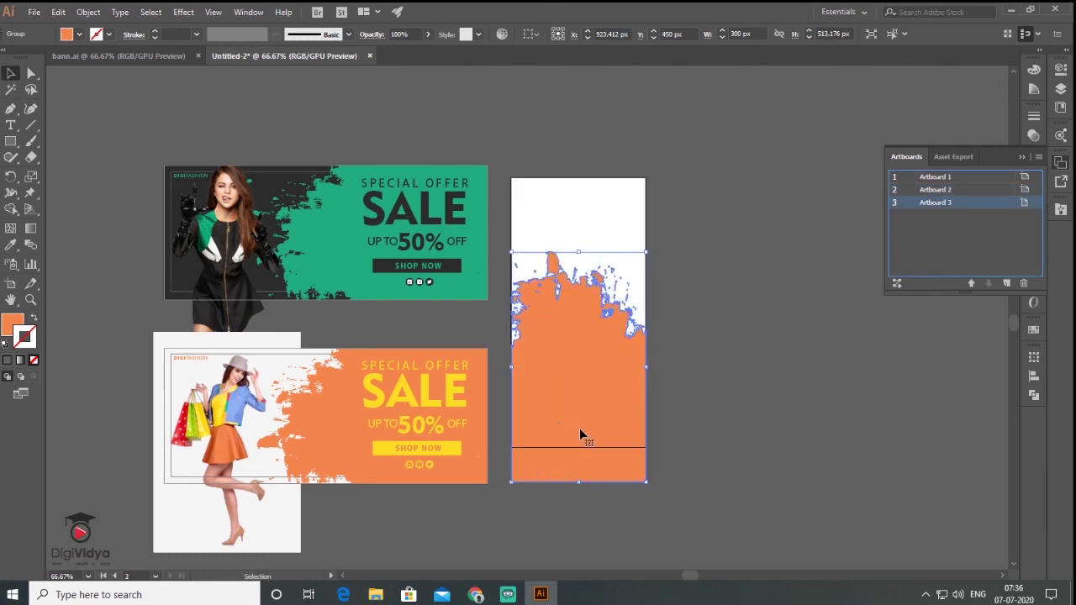
left_click(737, 413)
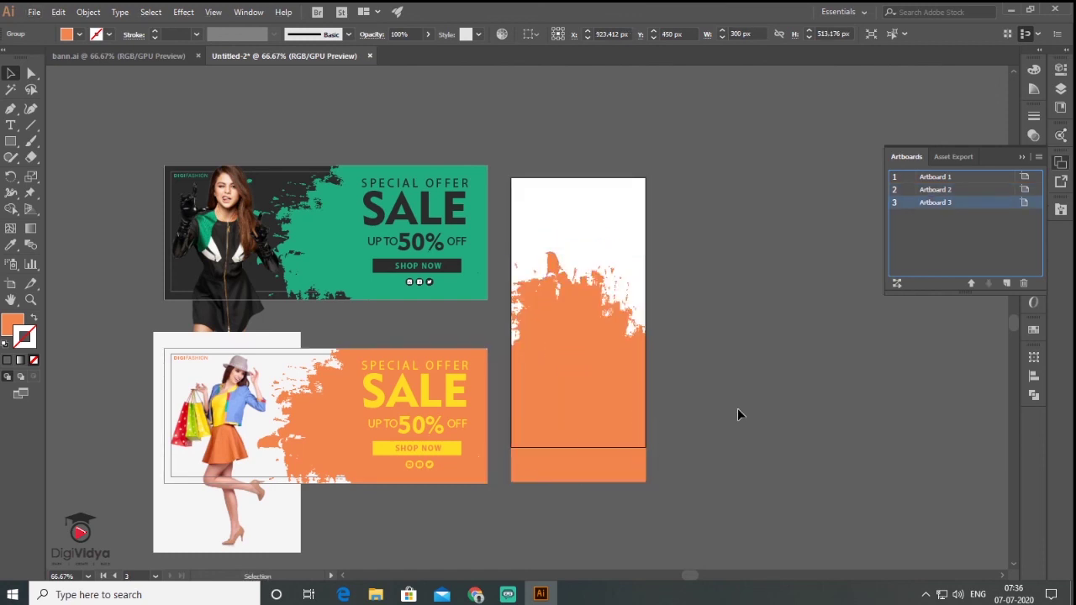
Step: Place the summer pool woman photo over the tall artboard and send it behind the splash
left_click(39, 15)
key("Escape")
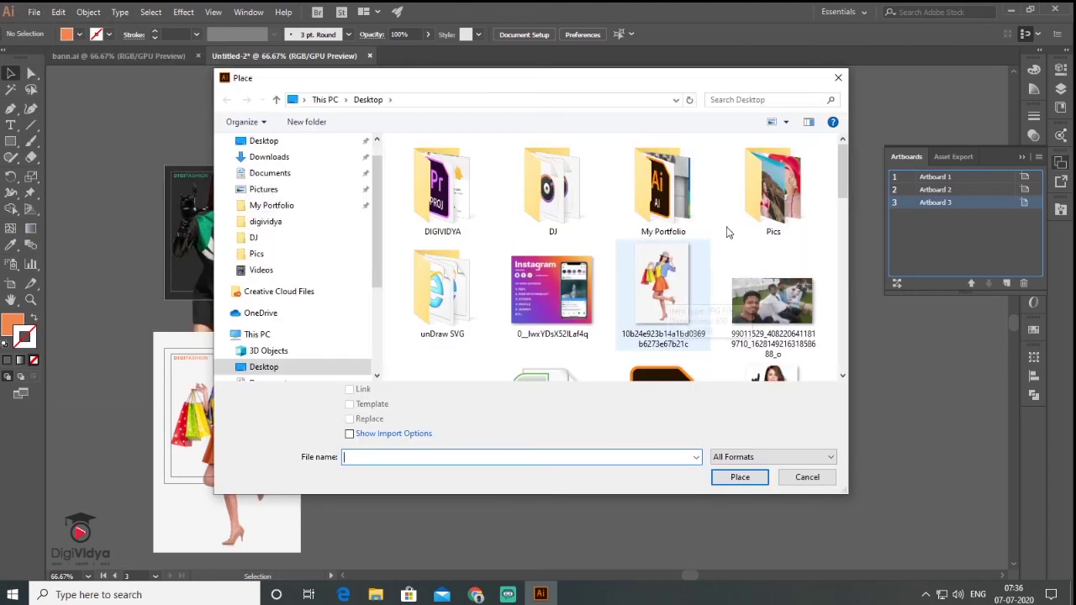
double_click(765, 206)
left_click(520, 348)
double_click(519, 349)
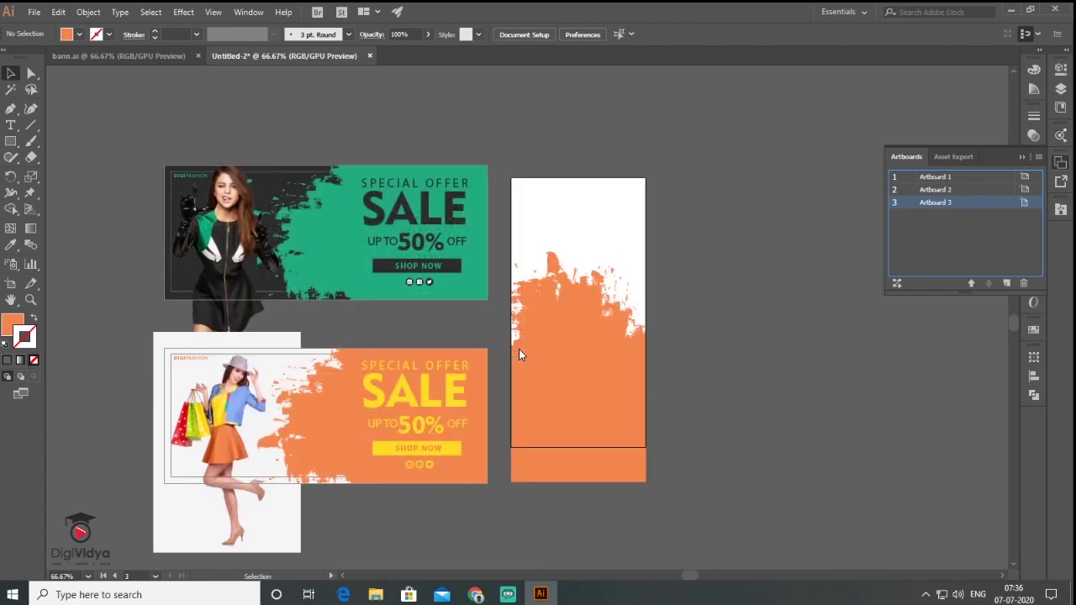
left_click(622, 512)
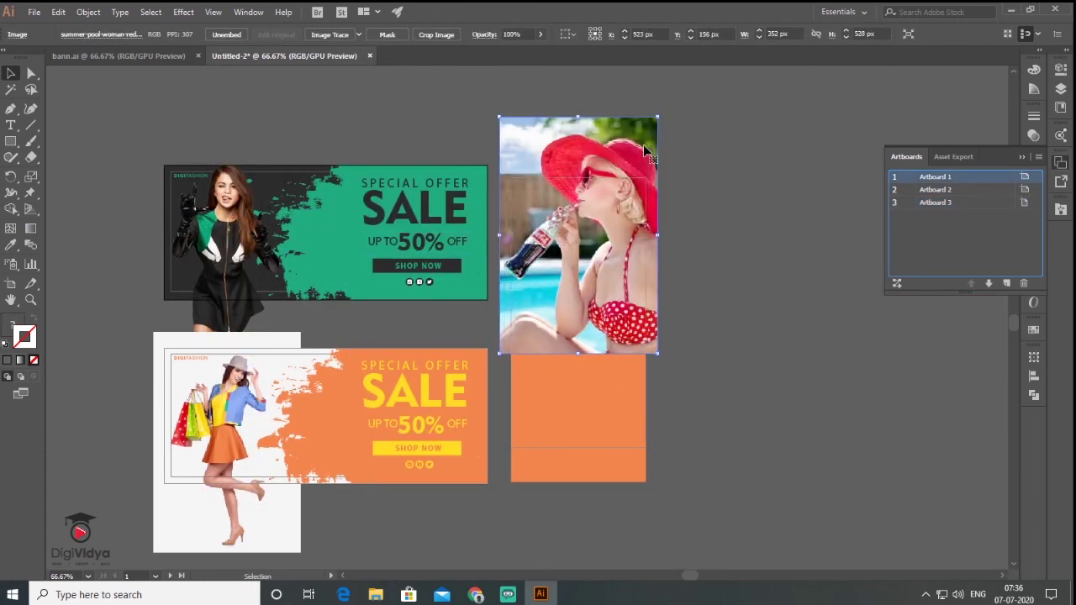
left_click_drag(622, 400, 616, 360)
right_click(614, 355)
mouse_move(652, 467)
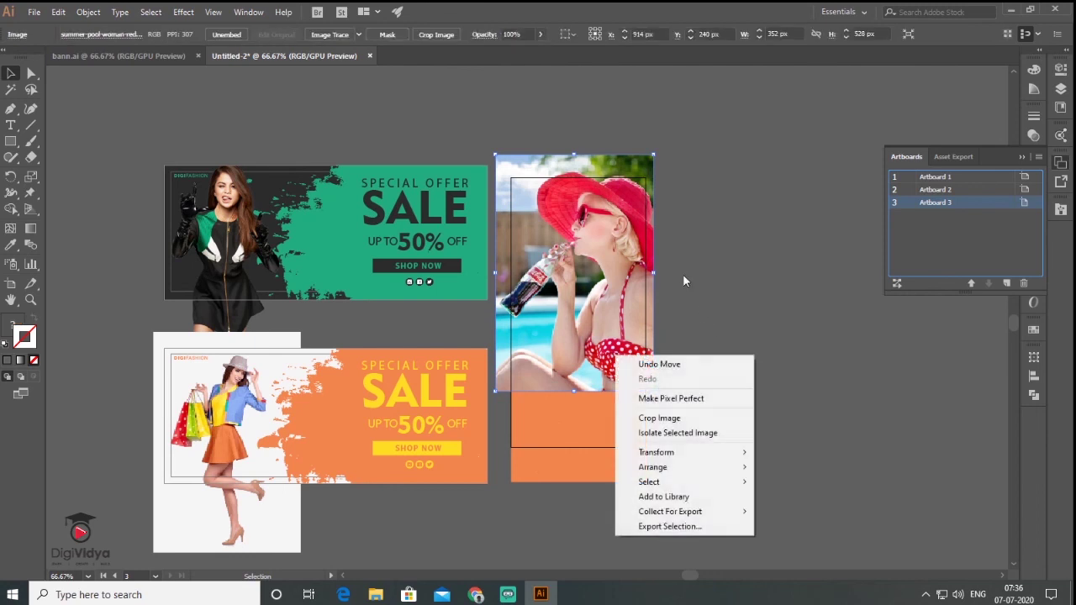
left_click(798, 512)
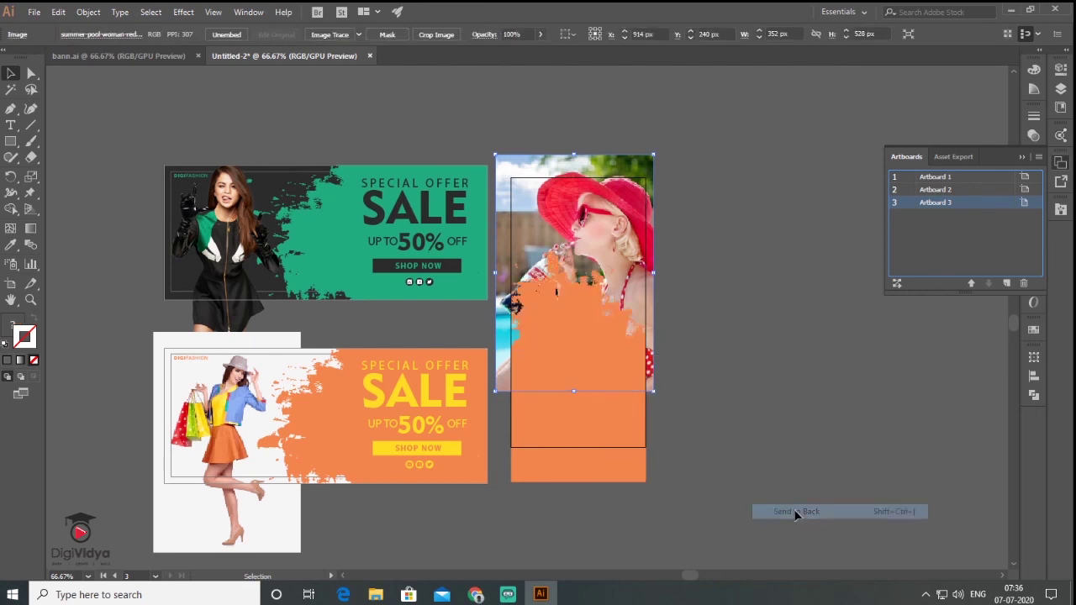
Step: Recolour the splash with the red sampled from the woman's hat
left_click(572, 436)
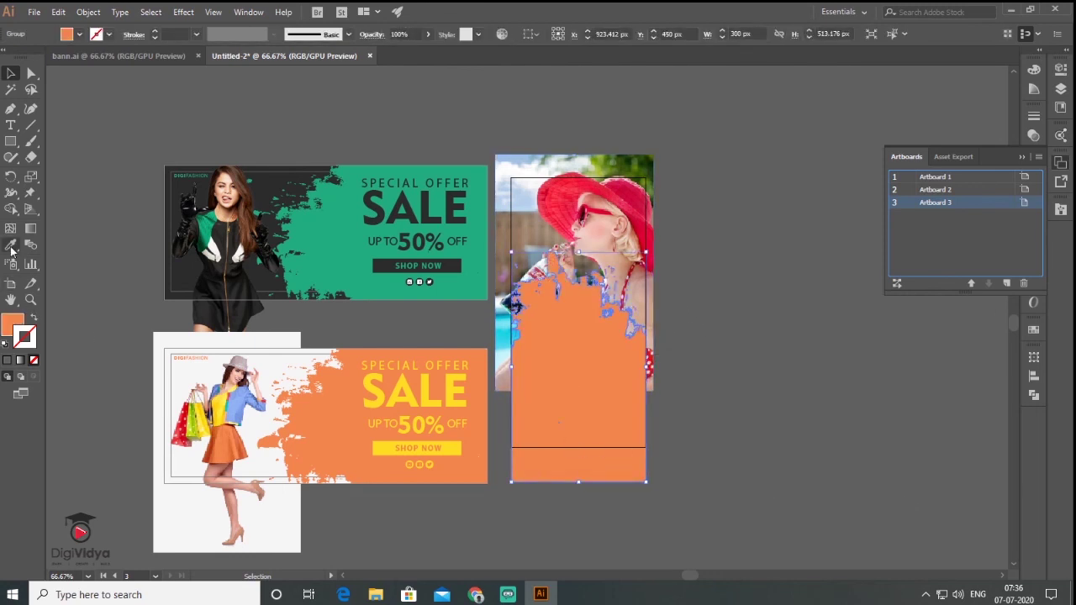
left_click(11, 244)
left_click(616, 192)
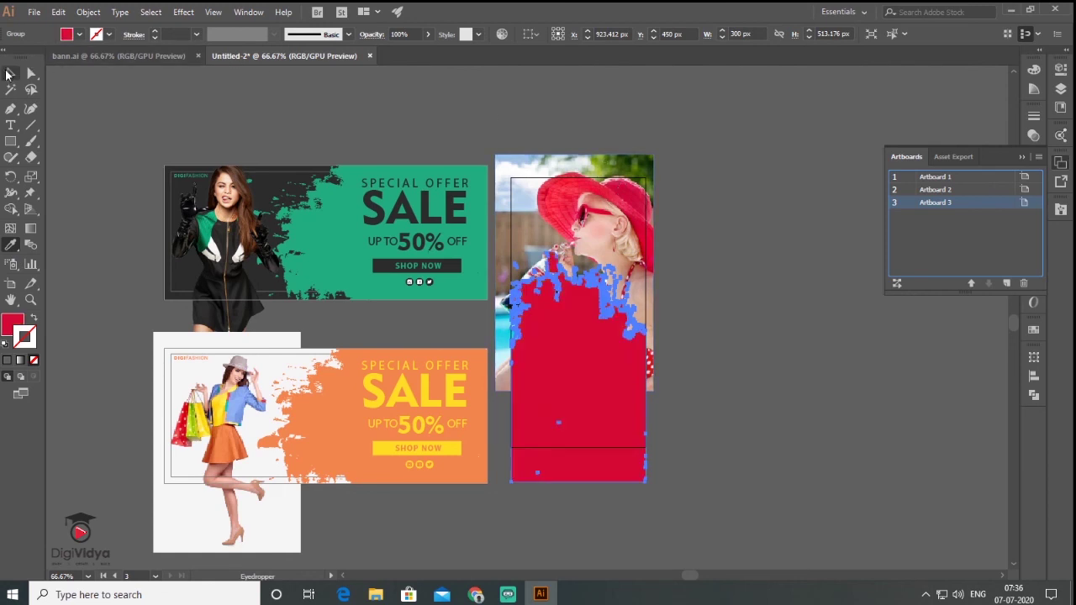
left_click(10, 74)
left_click(720, 217)
key("ctrl+1")
left_click_drag(778, 333, 782, 324)
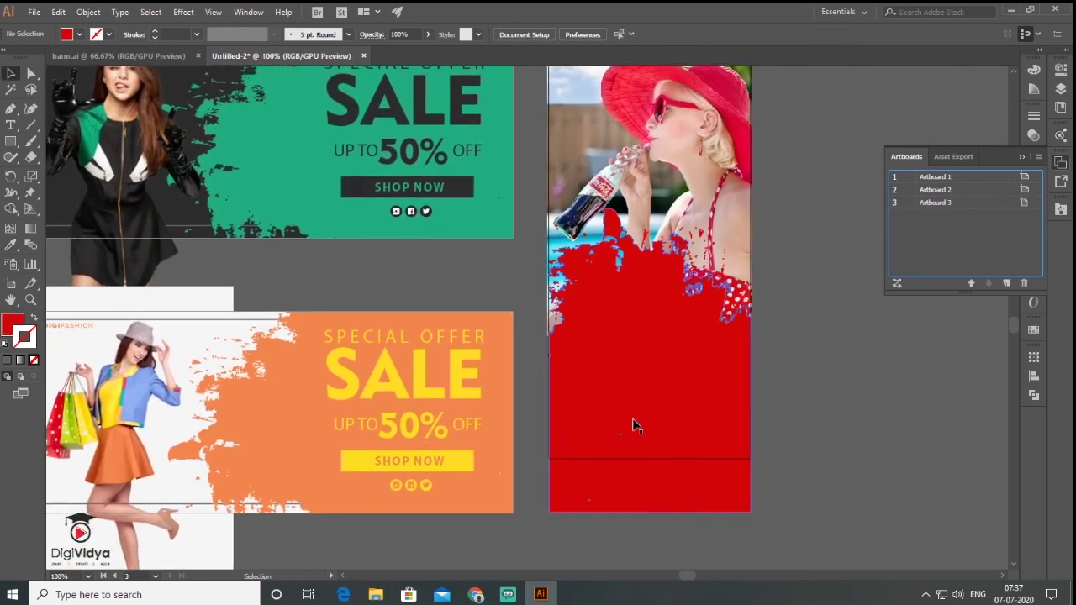
Step: Copy the SPECIAL OFFER, SALE, 50% OFF and SHOP NOW text group onto the red banner, in front of the photo
left_click(461, 336)
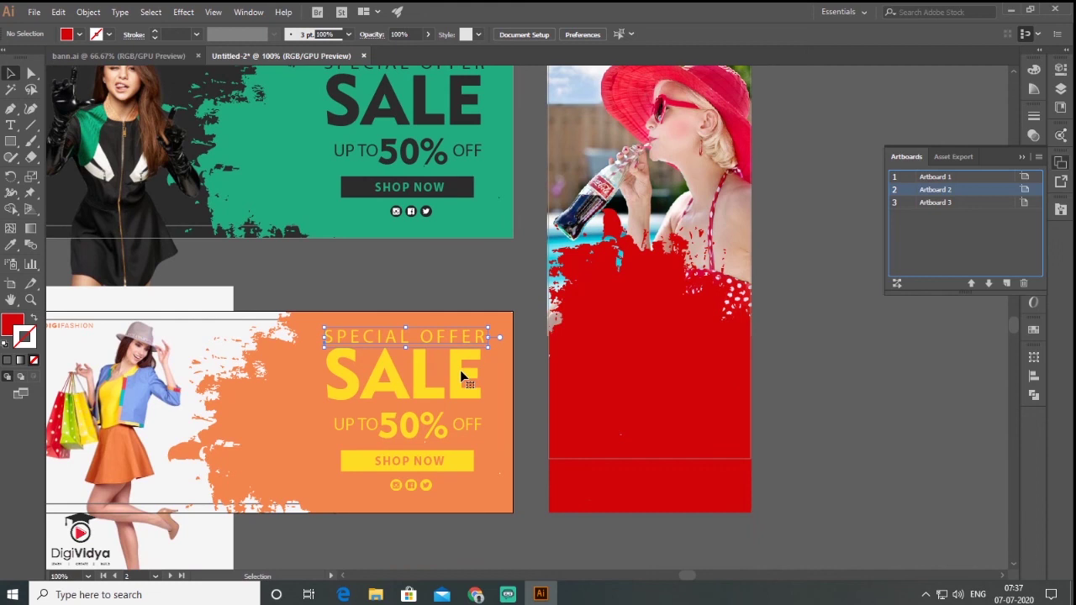
left_click(380, 336)
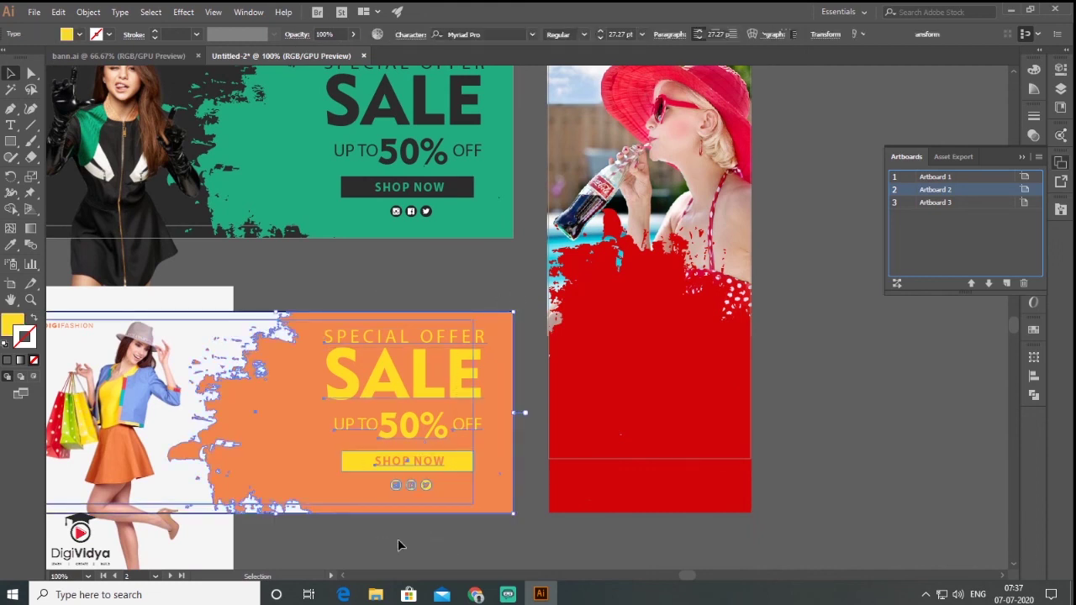
left_click_drag(397, 539, 319, 324)
mouse_move(453, 457)
left_mouse_down()
mouse_move(713, 454)
mouse_move(696, 424)
left_mouse_up()
right_click(684, 412)
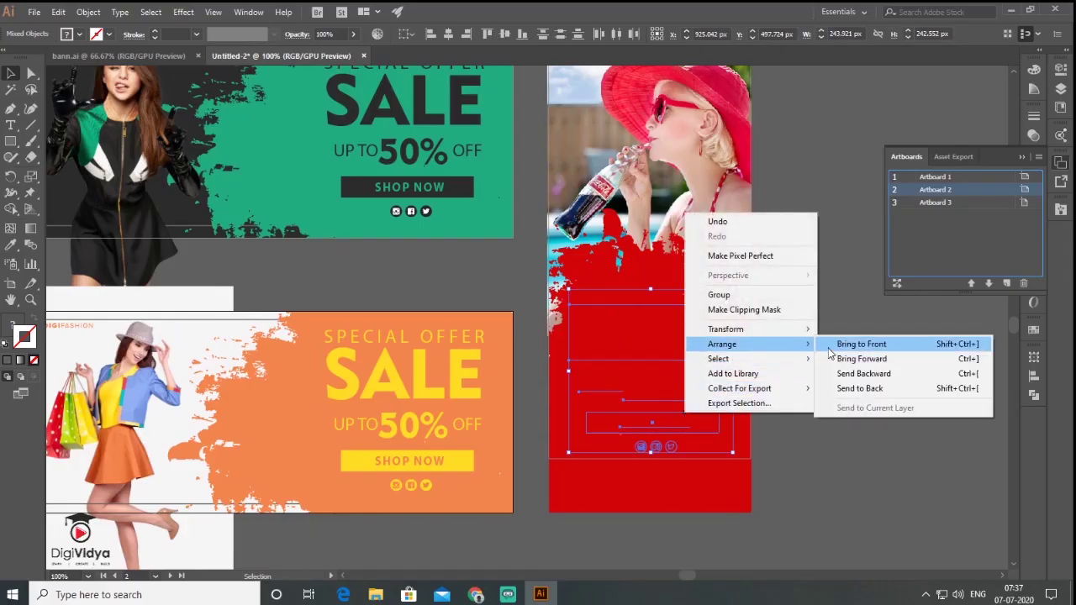
left_click(827, 345)
left_click(824, 389)
scroll(670, 481, "up", 1)
scroll(670, 482, "up", 3)
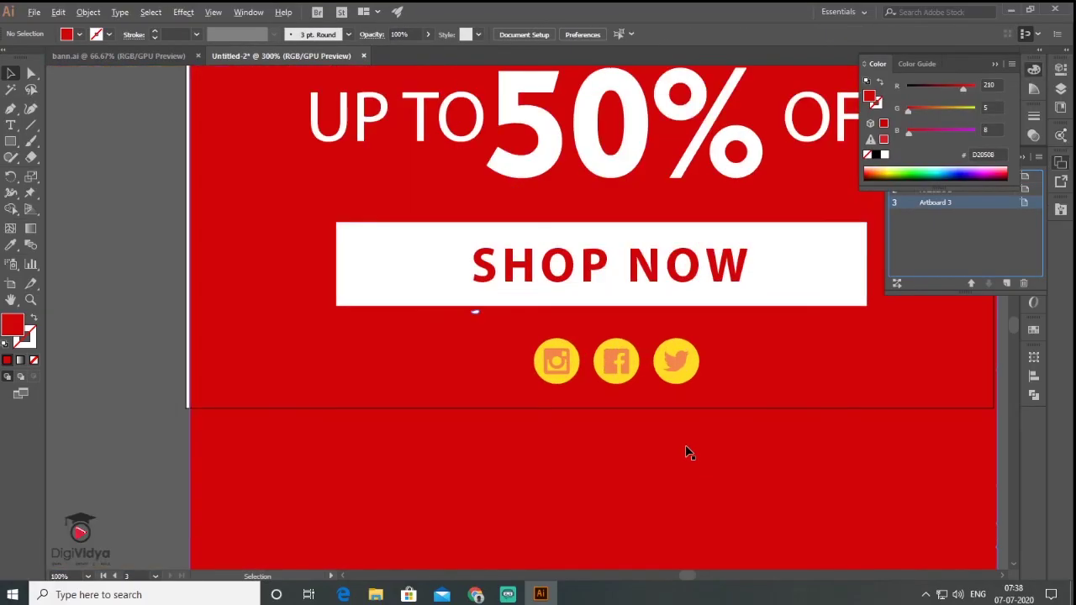
Step: Make the Twitter, Facebook and Instagram icon circles white like SHOP NOW
left_click(683, 379)
left_click(611, 382, "shift")
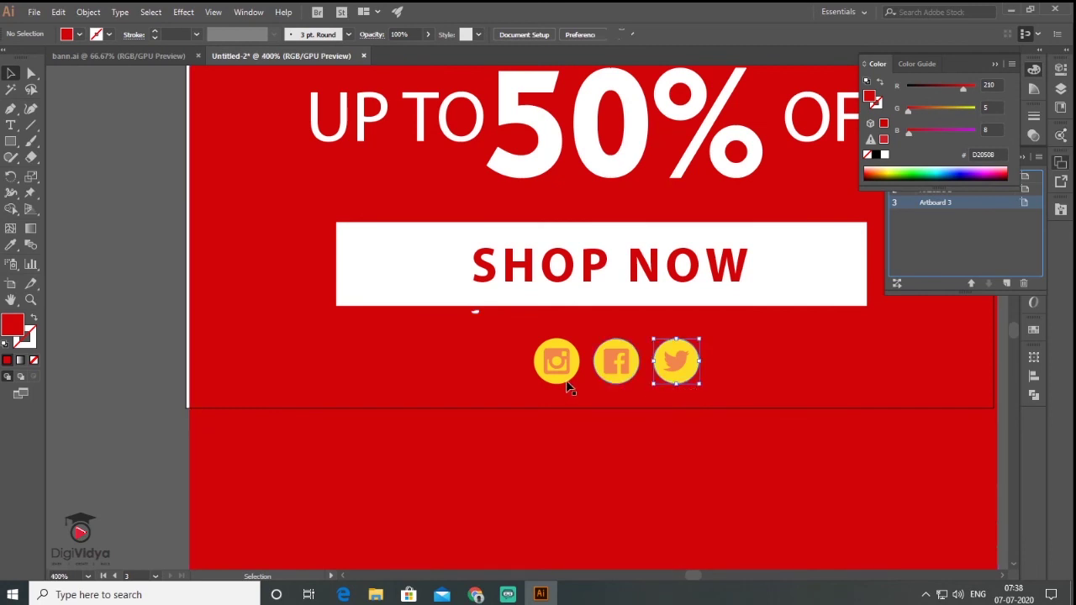
left_click(565, 382, "shift")
left_click(10, 244)
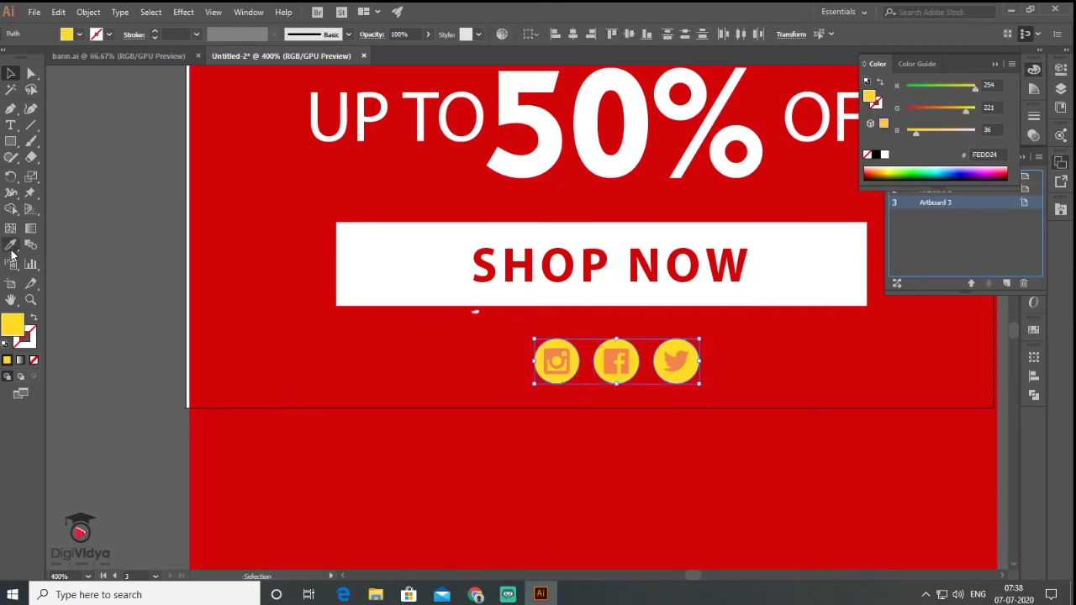
left_click(382, 260)
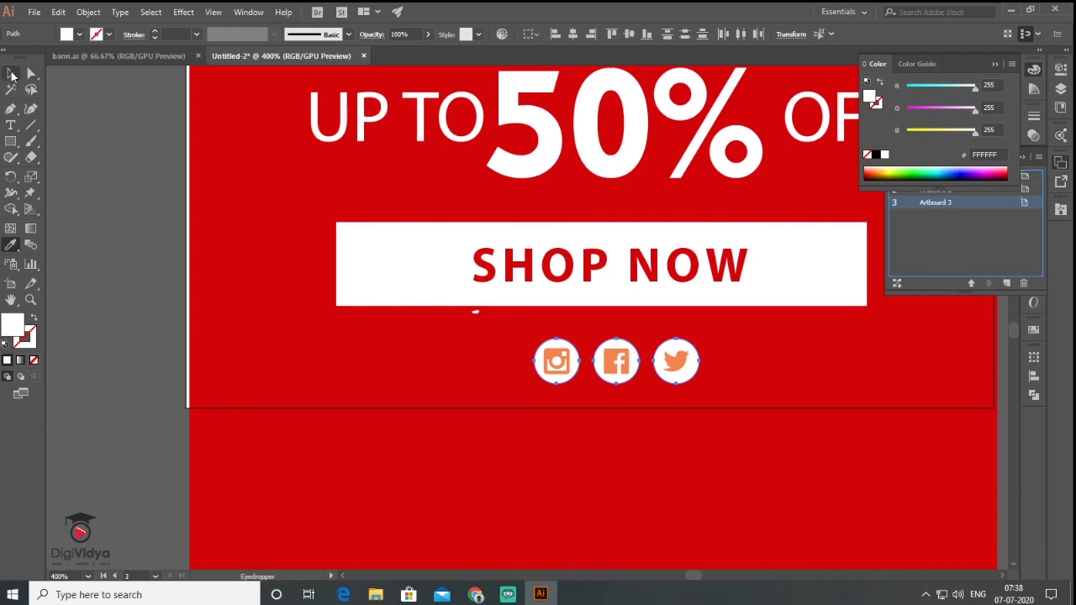
left_click(10, 73)
Step: Make the Instagram, Facebook and Twitter glyphs red like the background
left_click(152, 272)
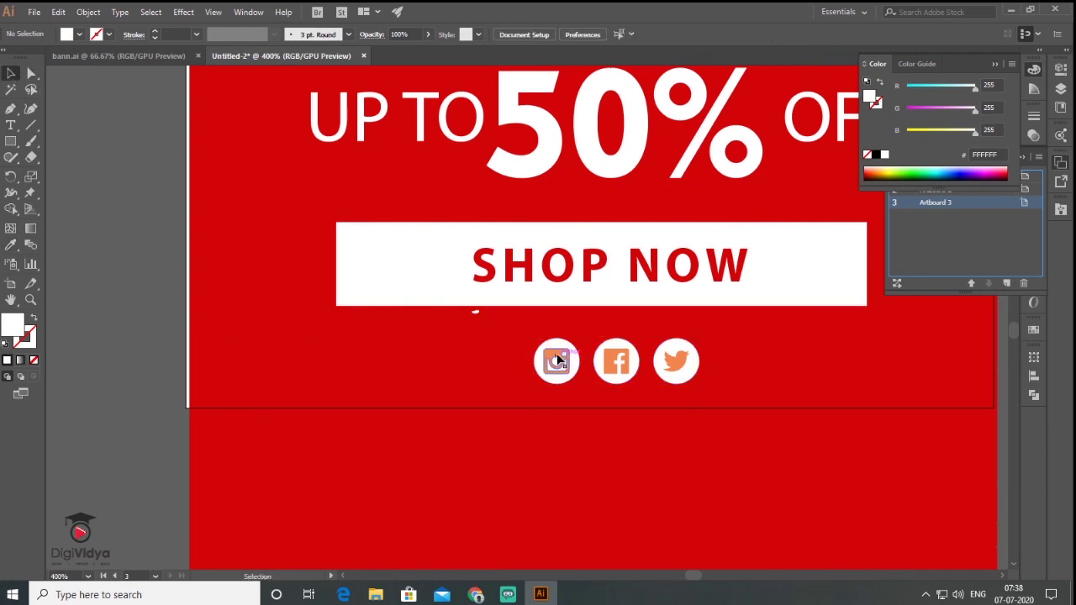
left_click(614, 362, "shift")
left_click(679, 363, "shift")
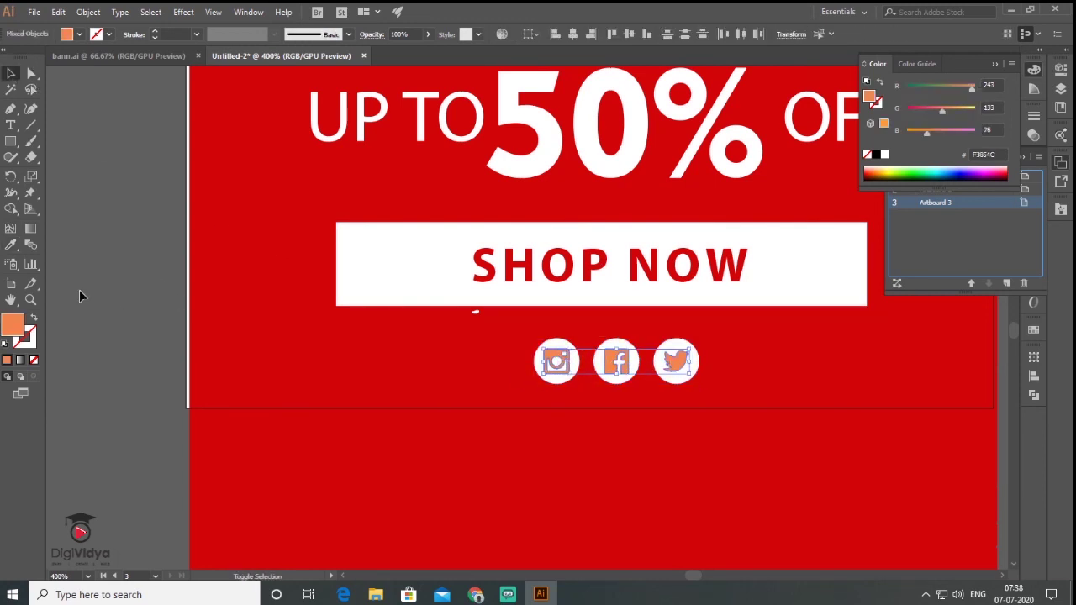
left_click(10, 244)
left_click(327, 332)
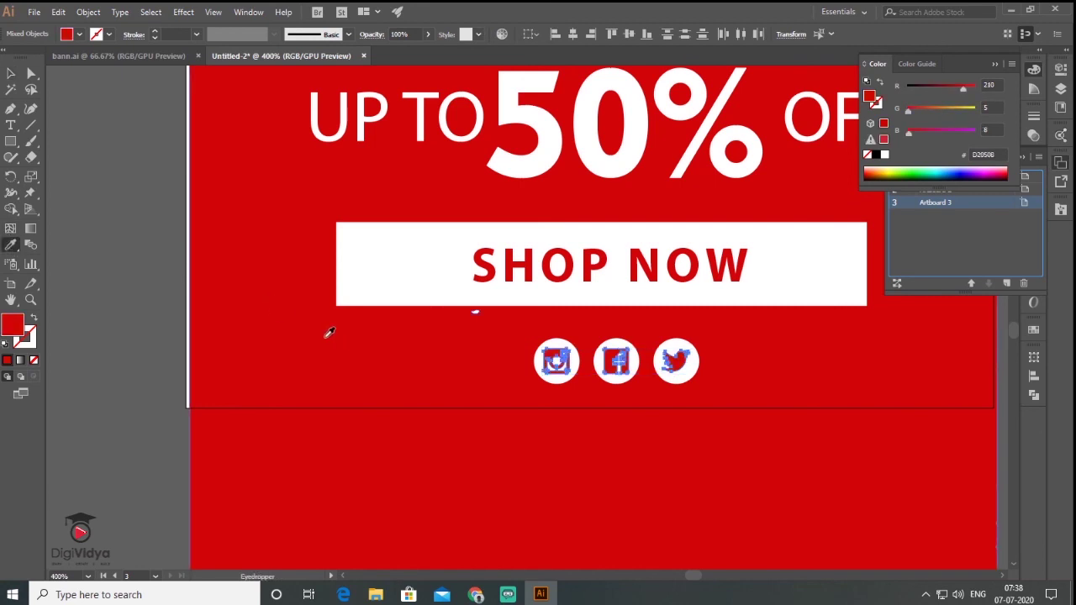
Step: Copy the DIGIFASHION logo to the poster's top-left, in front of the photo
left_click(10, 74)
left_click(536, 409)
key("ctrl+1")
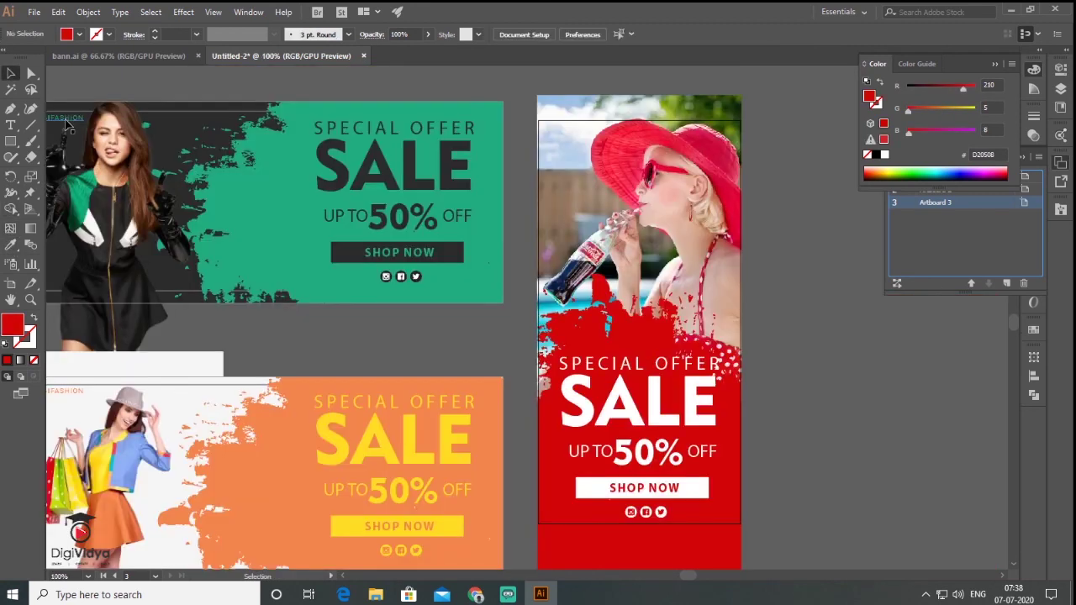
key("ctrl+v")
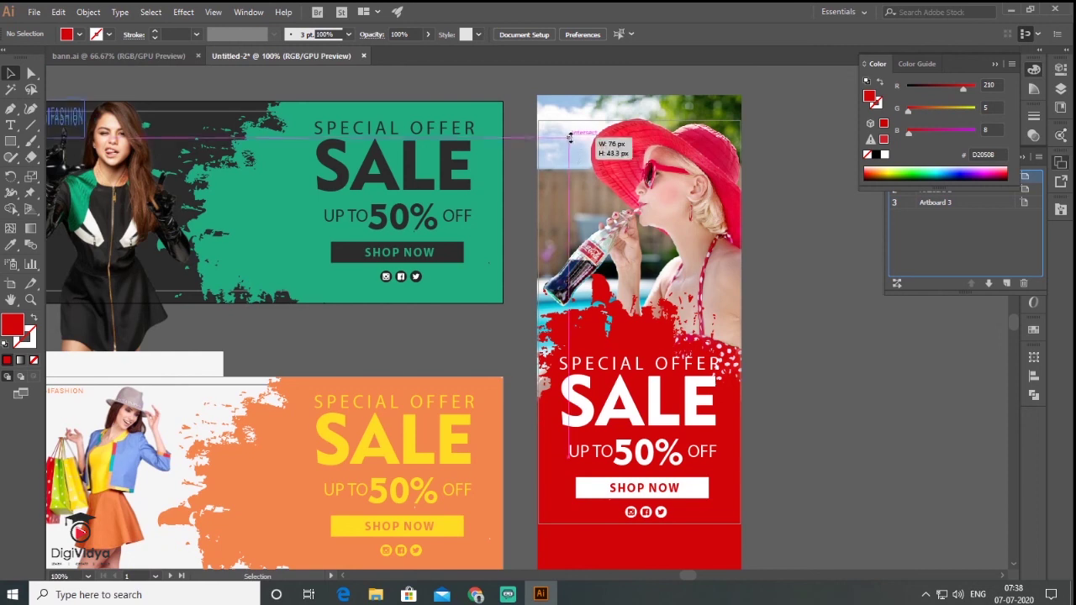
left_click_drag(613, 147, 576, 137)
right_click(576, 137)
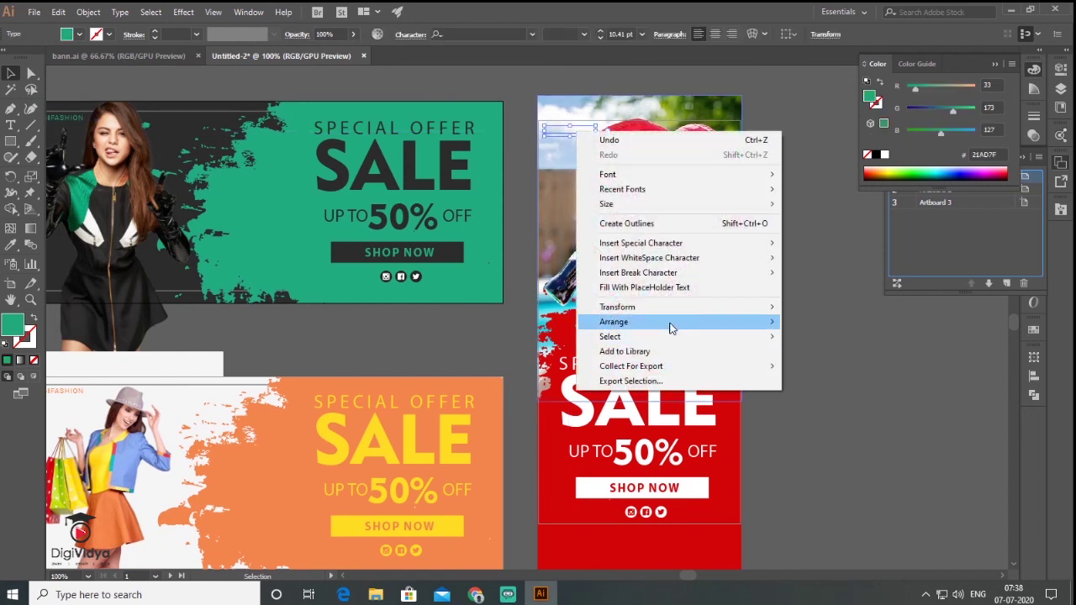
left_click(823, 323)
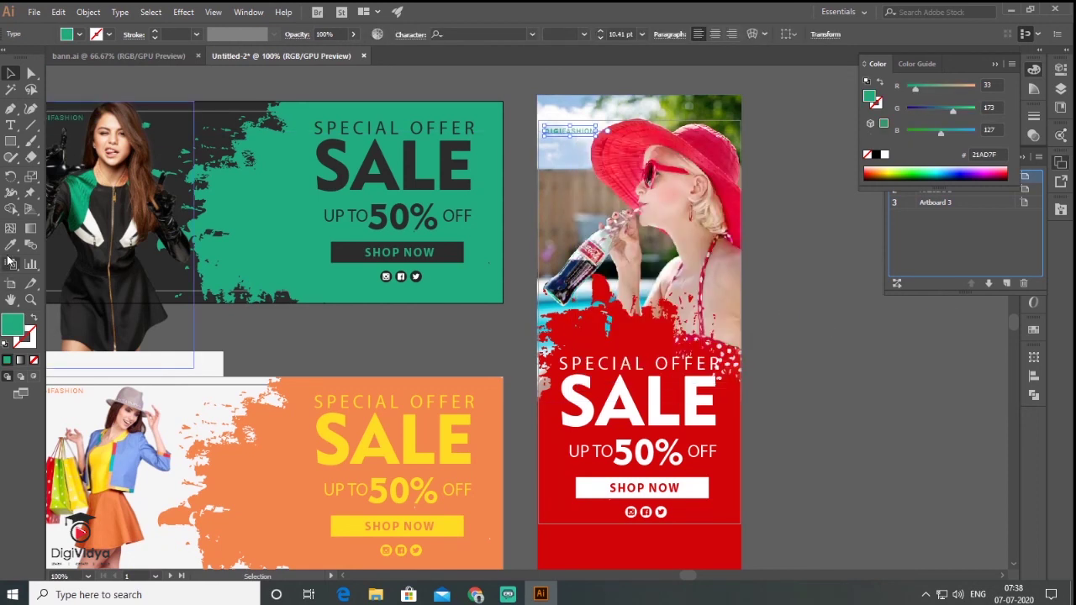
Step: Colour the DIGIFASHION logo with the poster's red
left_click(10, 245)
left_click(300, 312)
left_click(561, 472)
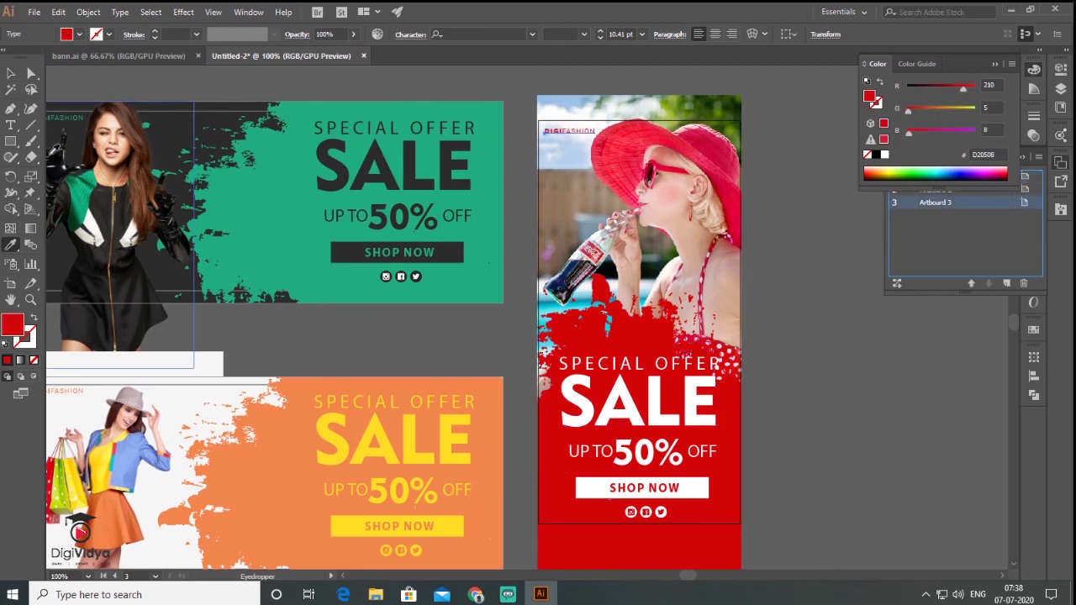
left_click(11, 74)
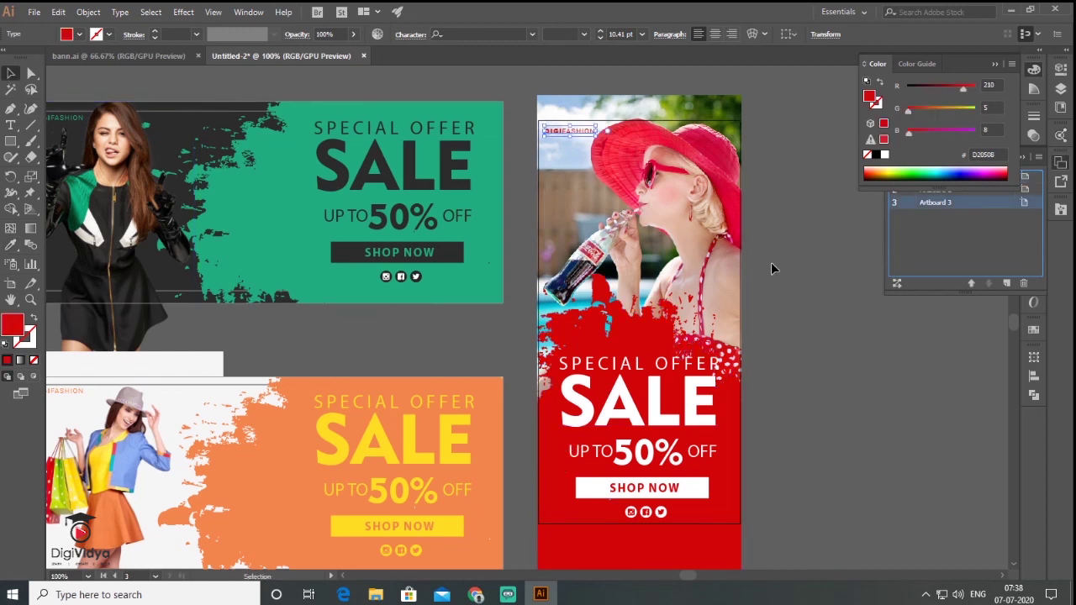
left_click(199, 392)
left_click_drag(199, 387, 735, 188)
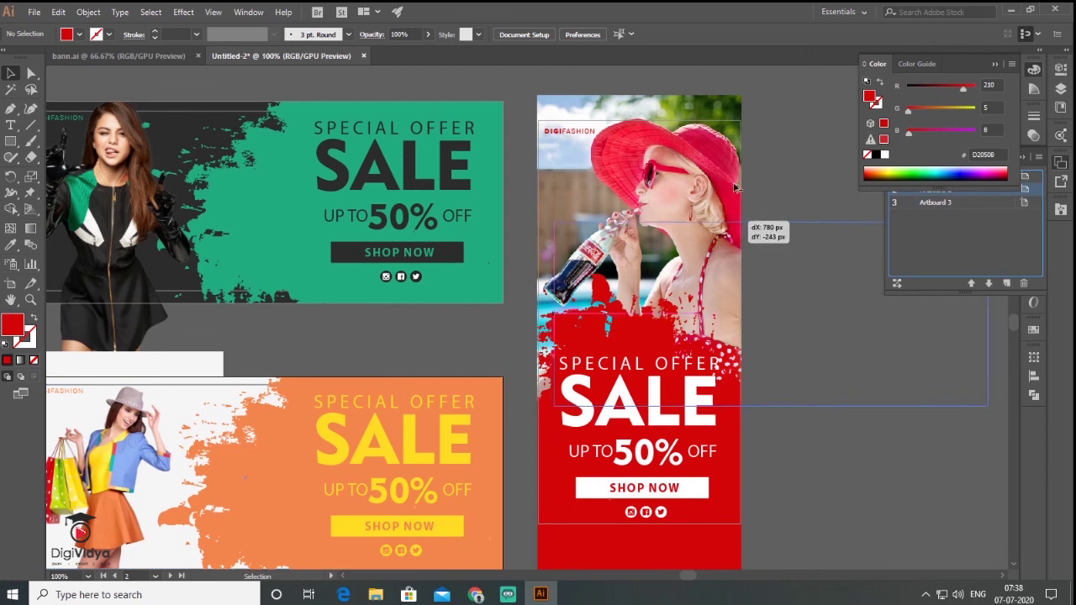
Step: Frame all three banners in view and collapse the Color and Artboards panels
key("ctrl+minus")
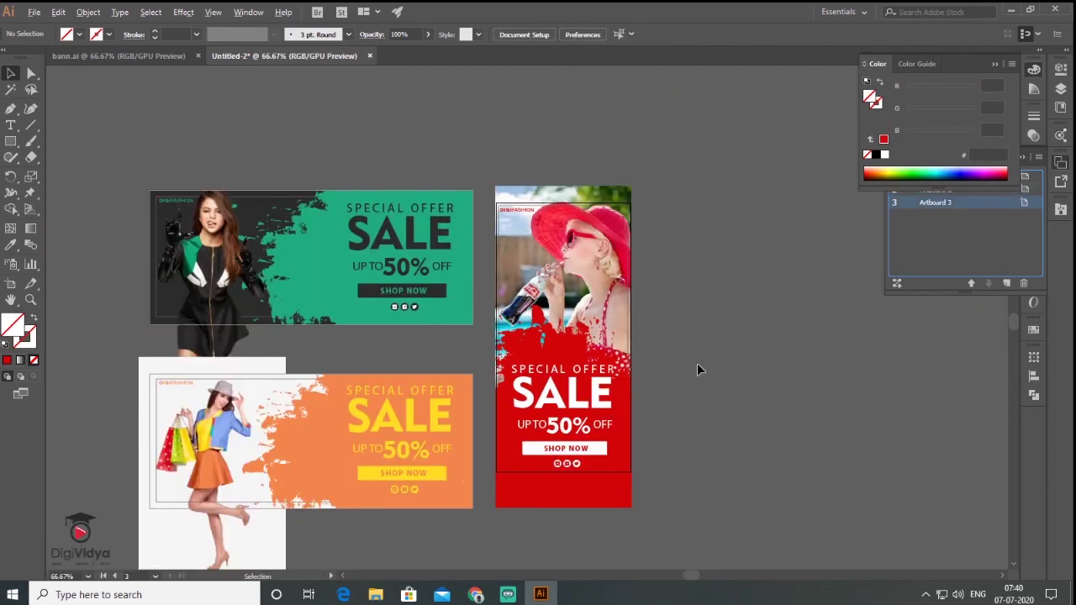
left_click_drag(713, 383, 727, 360)
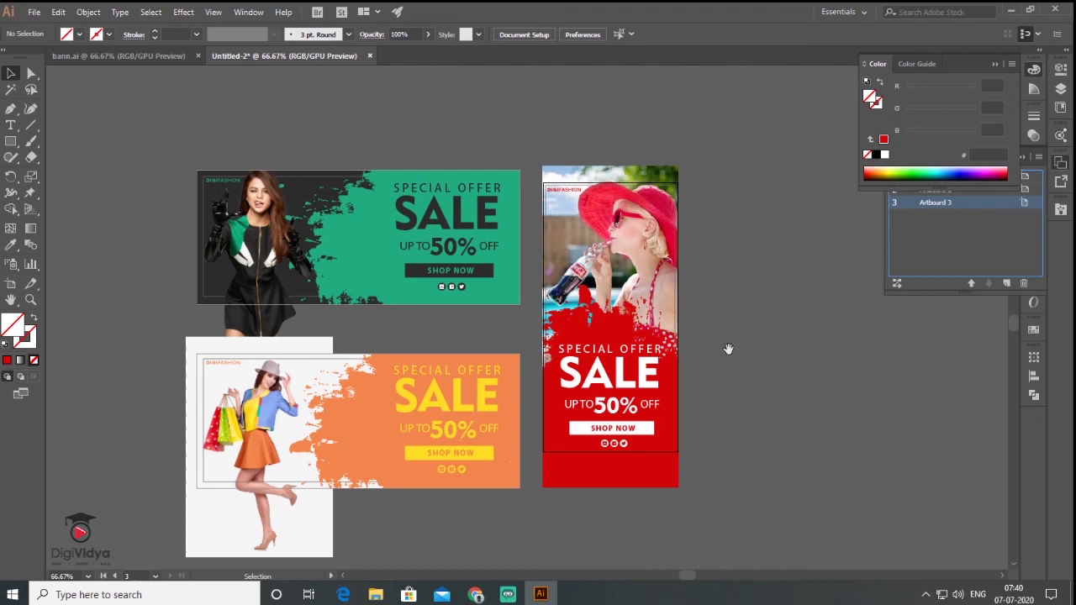
left_click_drag(727, 359, 861, 293)
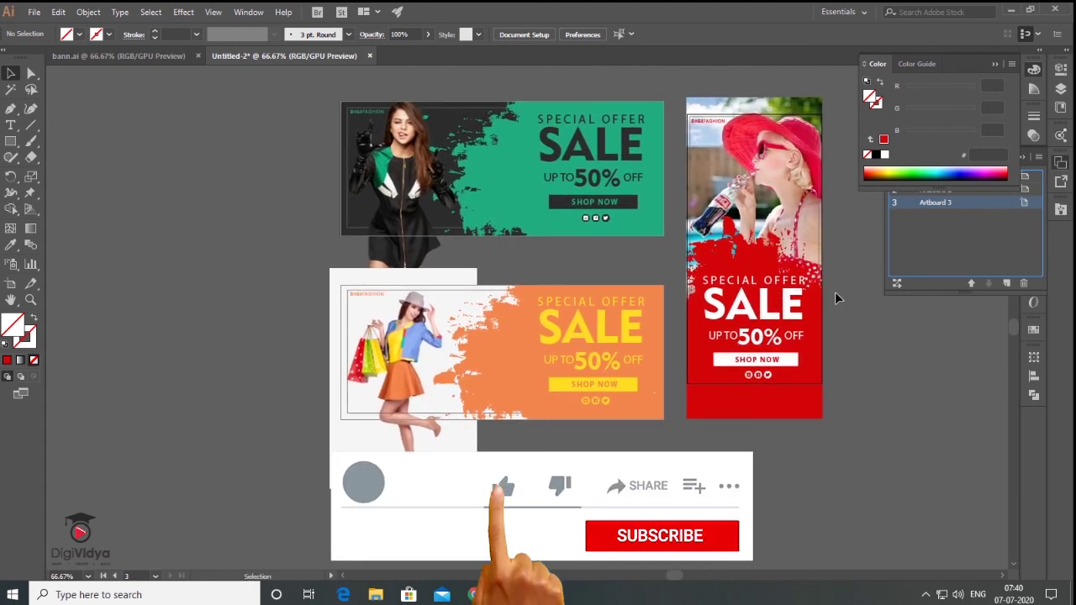
scroll(835, 291, "up", 1)
mouse_move(834, 291)
left_mouse_down()
mouse_move(941, 368)
mouse_move(949, 363)
left_mouse_up()
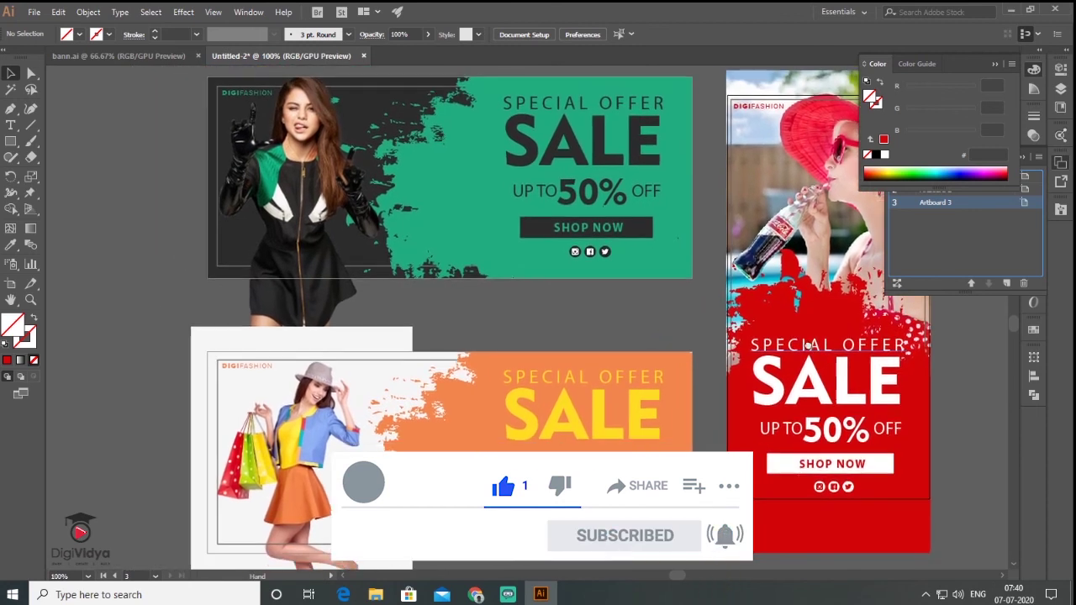
left_click(996, 65)
left_click(1024, 157)
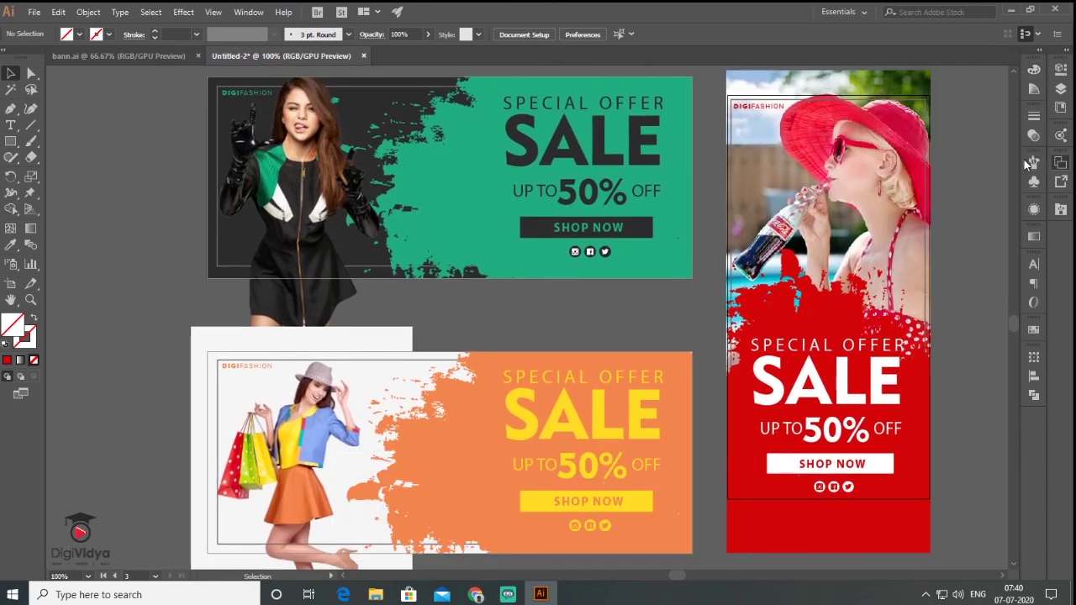